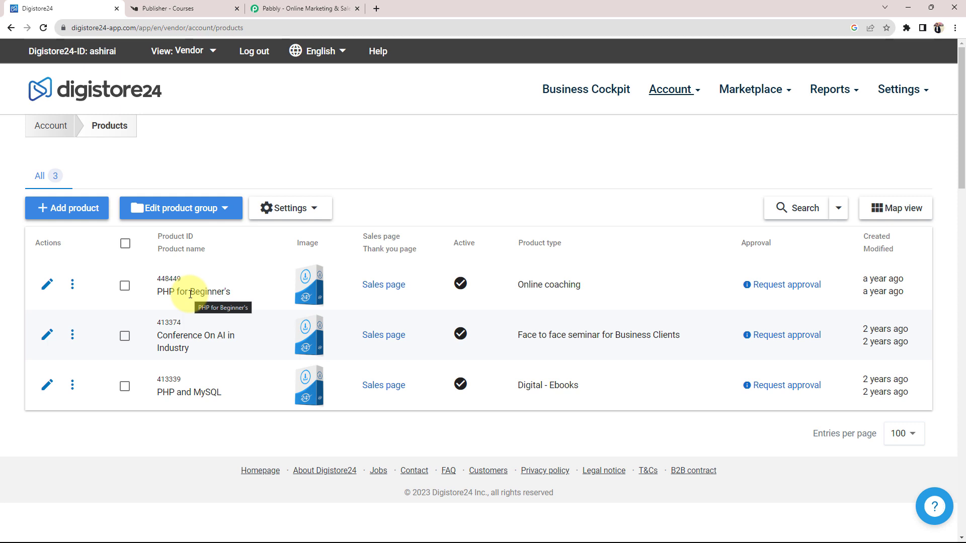
Look over the Knorish courses page alongside the Digistore24 product list
{"action": "left_click", "coordinate": [161, 8]}
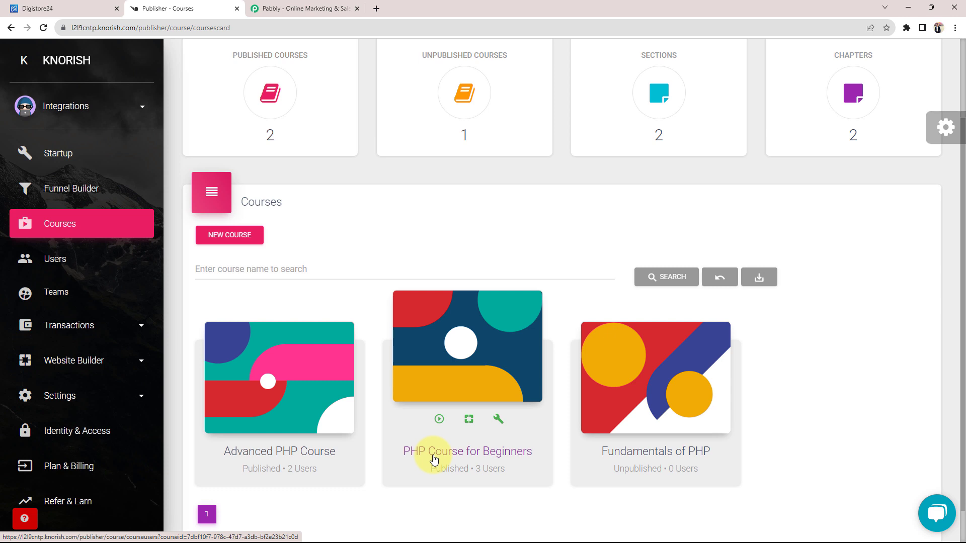
{"action": "left_click", "coordinate": [17, 6]}
{"action": "left_click", "coordinate": [187, 3]}
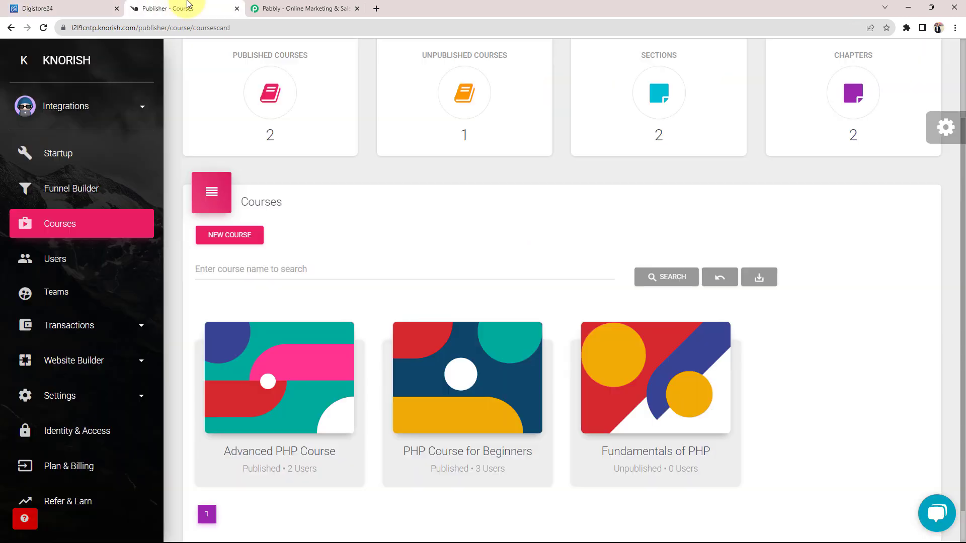
Switch to the Pabbly website, dismiss the offer pop-up and chat widget, and sign in to access Pabbly Connect
{"action": "left_click", "coordinate": [307, 7]}
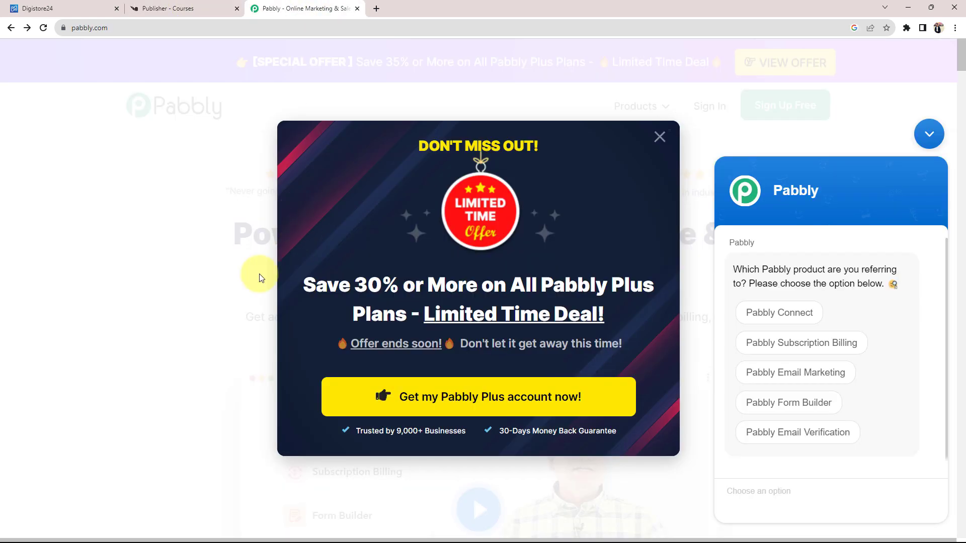
{"action": "left_click", "coordinate": [659, 137]}
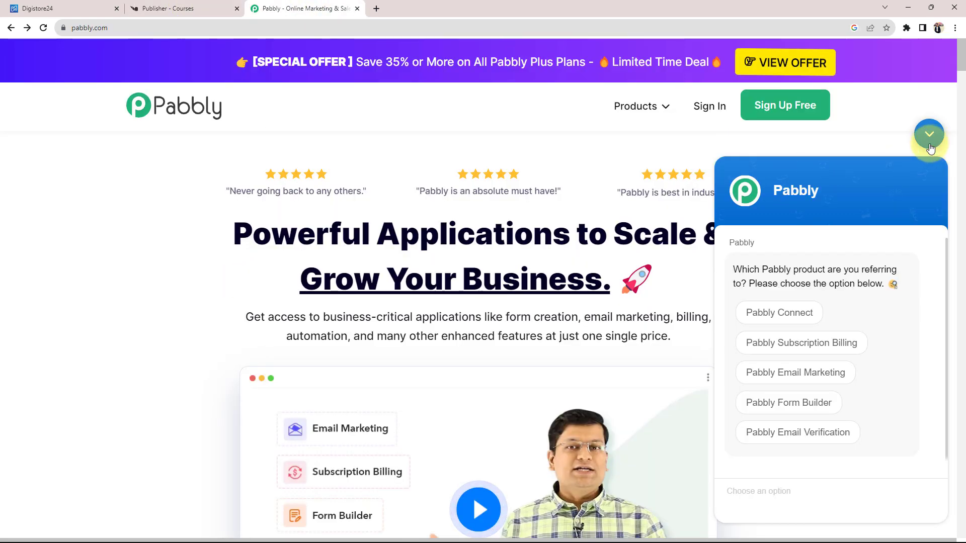
{"action": "left_click", "coordinate": [929, 145]}
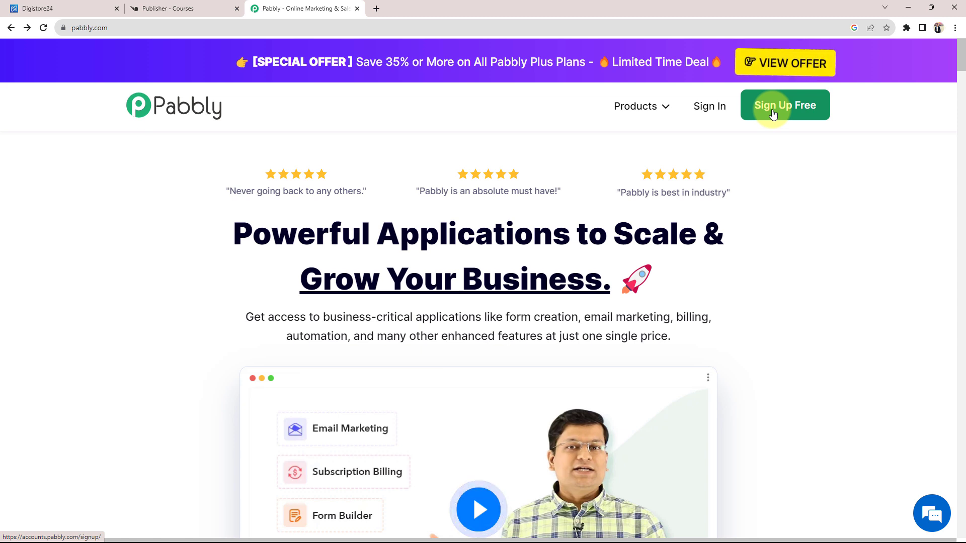
{"action": "left_click", "coordinate": [721, 108]}
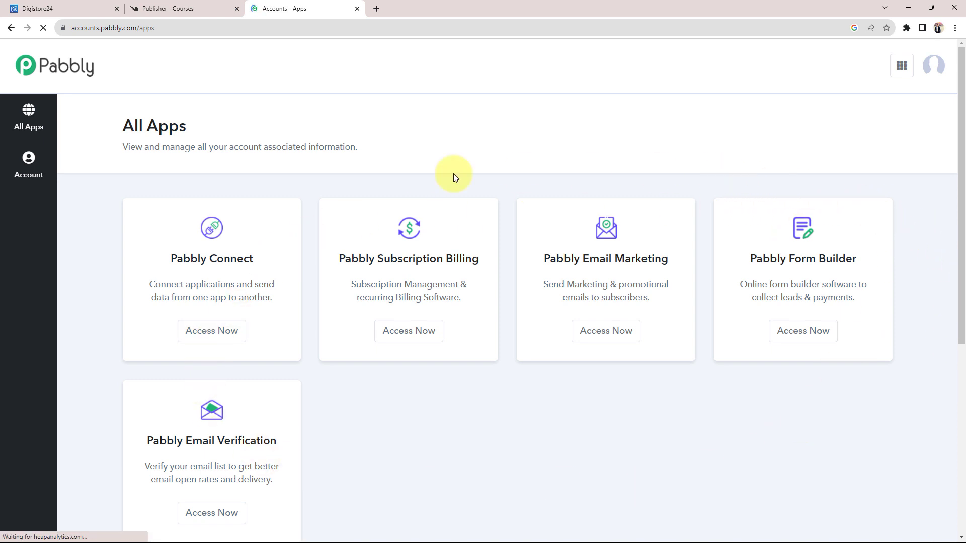
{"action": "left_click_drag", "start_coordinate": [167, 256], "coordinate": [282, 263]}
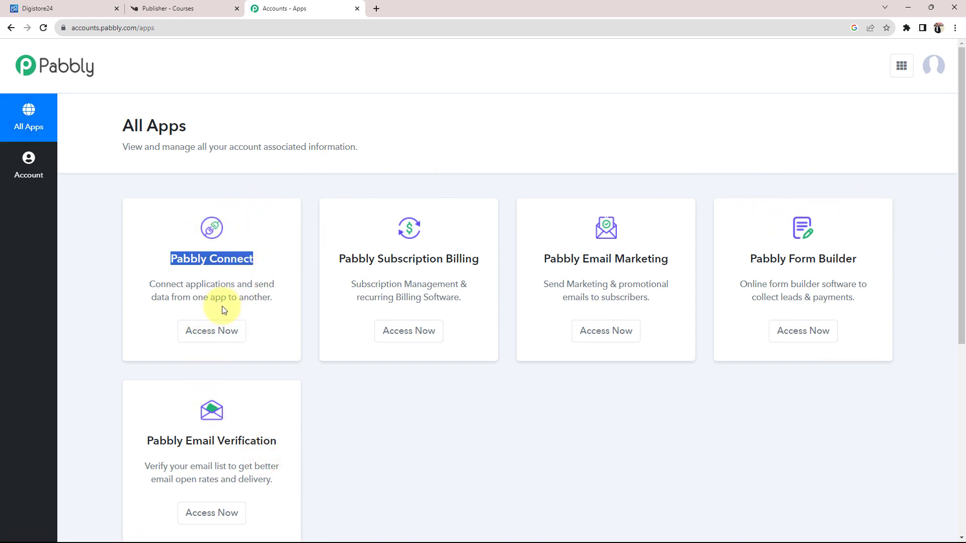
{"action": "left_click", "coordinate": [223, 329]}
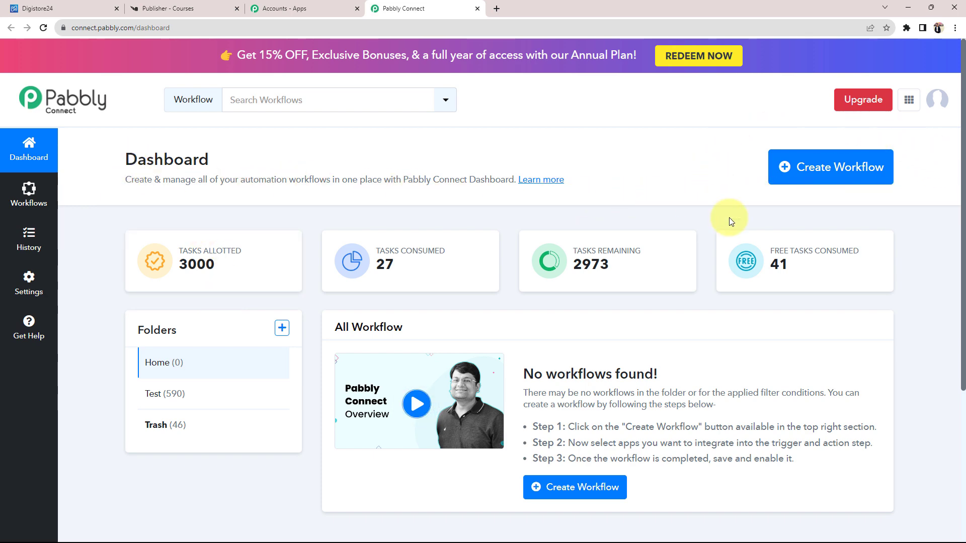
Create a new workflow named "Digistore24 to Knorish Integration"
{"action": "left_click", "coordinate": [848, 168]}
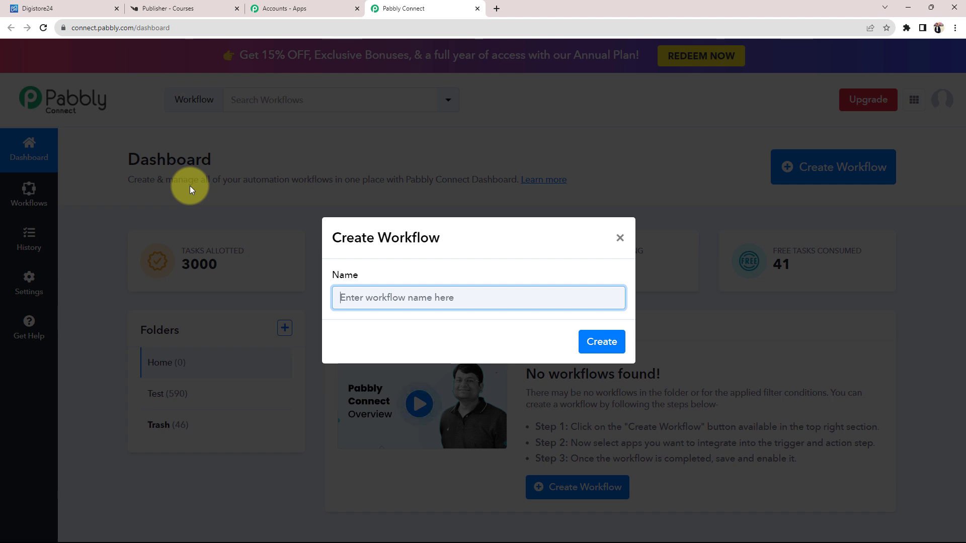
{"action": "type", "text": "Digistore24 to Knorish"}
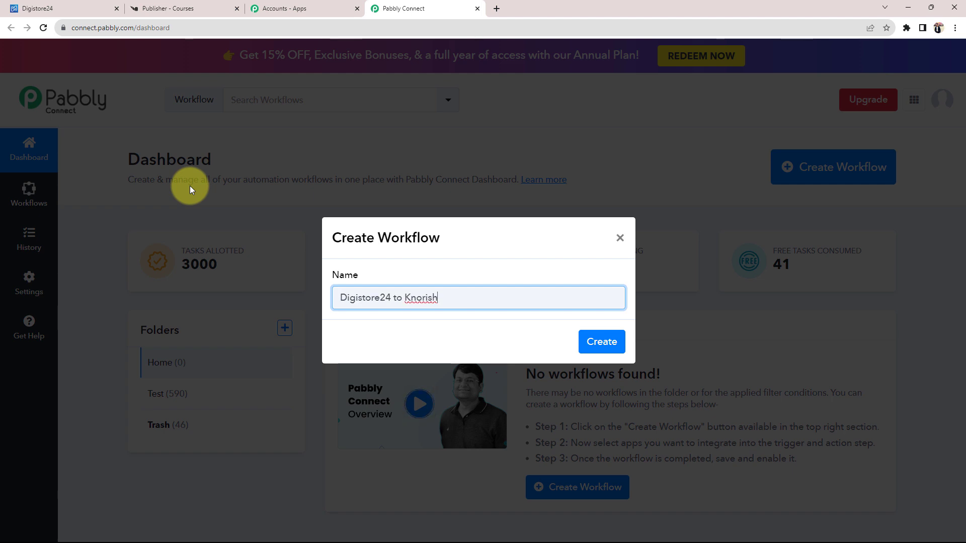
{"action": "type", "text": "Integration"}
{"action": "left_click", "coordinate": [602, 342]}
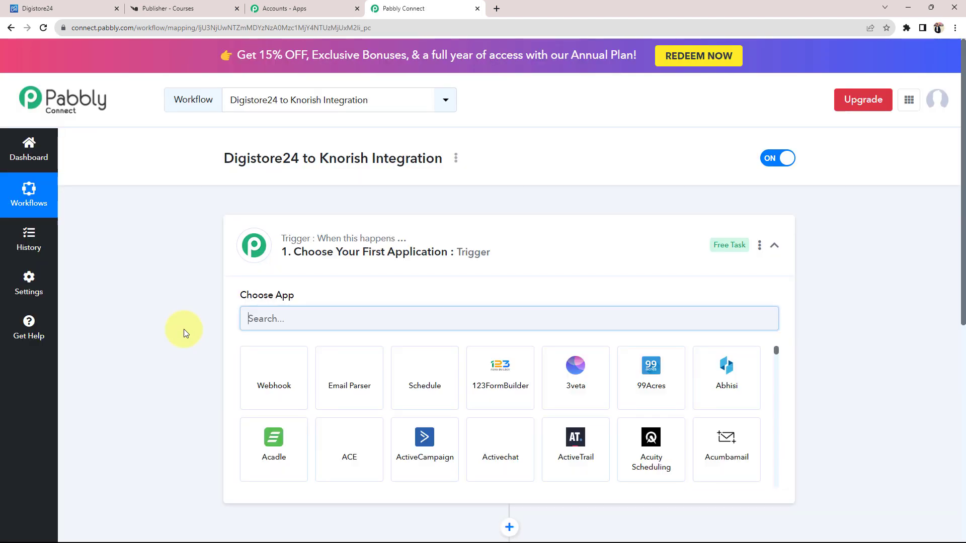
Compare the "PHP for Beginner's" product in Digistore24 with the "PHP Course for Beginners" course in Knorish
{"action": "left_click", "coordinate": [431, 261]}
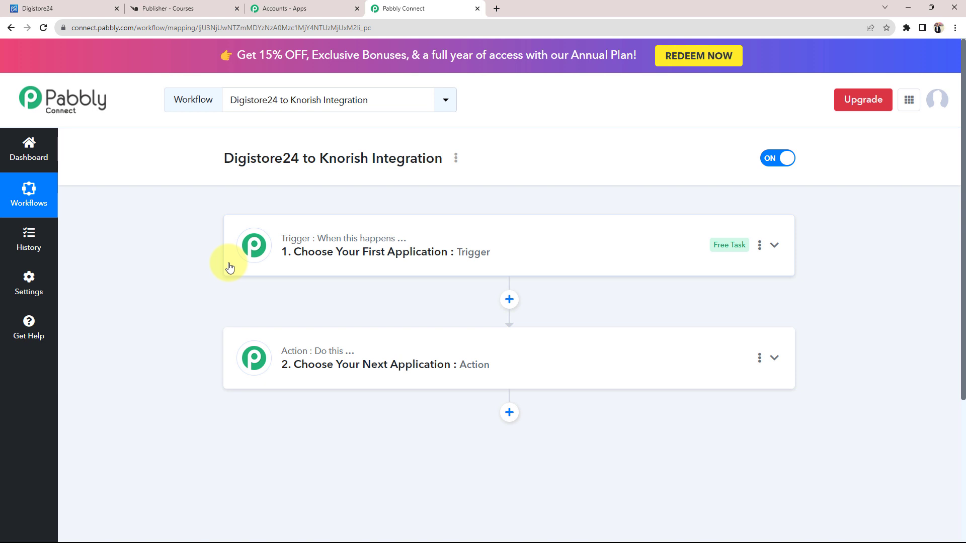
{"action": "left_click", "coordinate": [38, 9]}
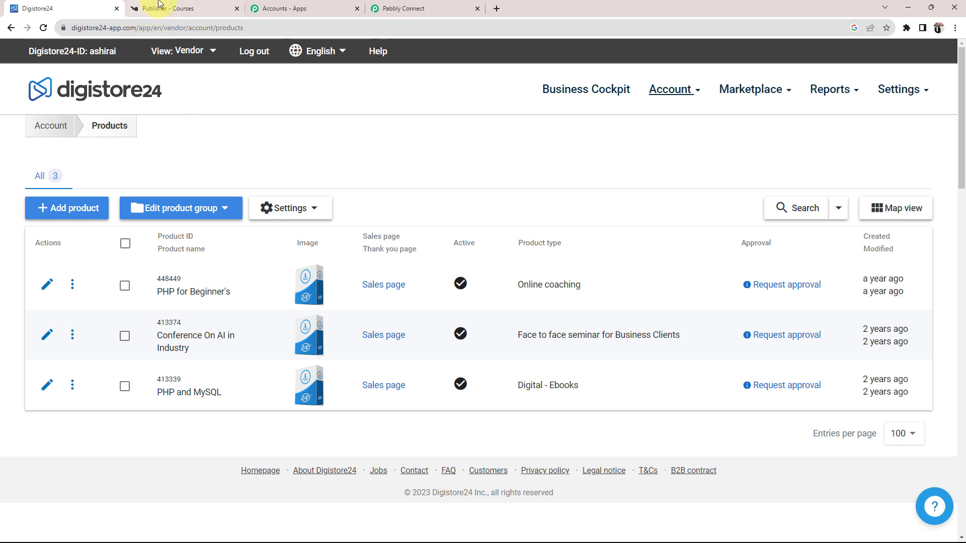
{"action": "left_click", "coordinate": [171, 8]}
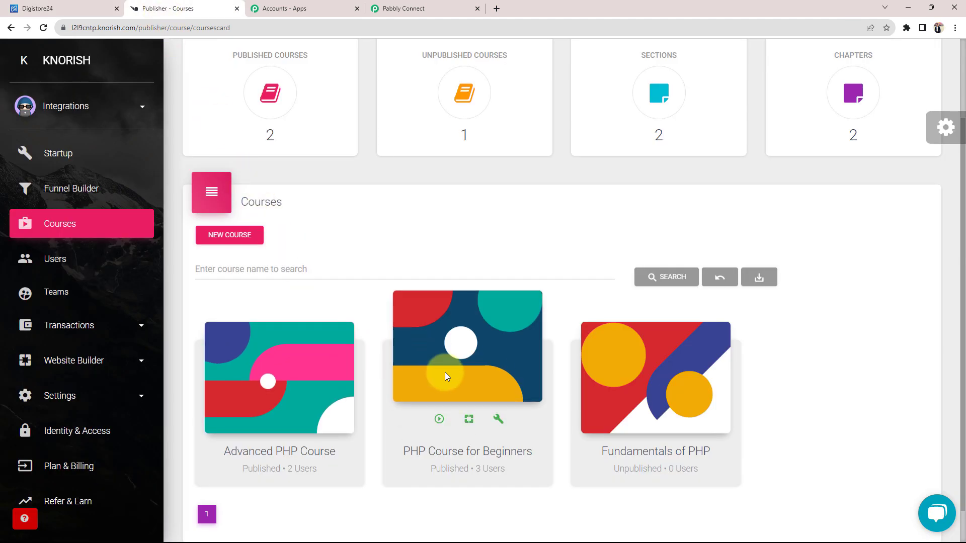
{"action": "left_click", "coordinate": [80, 11]}
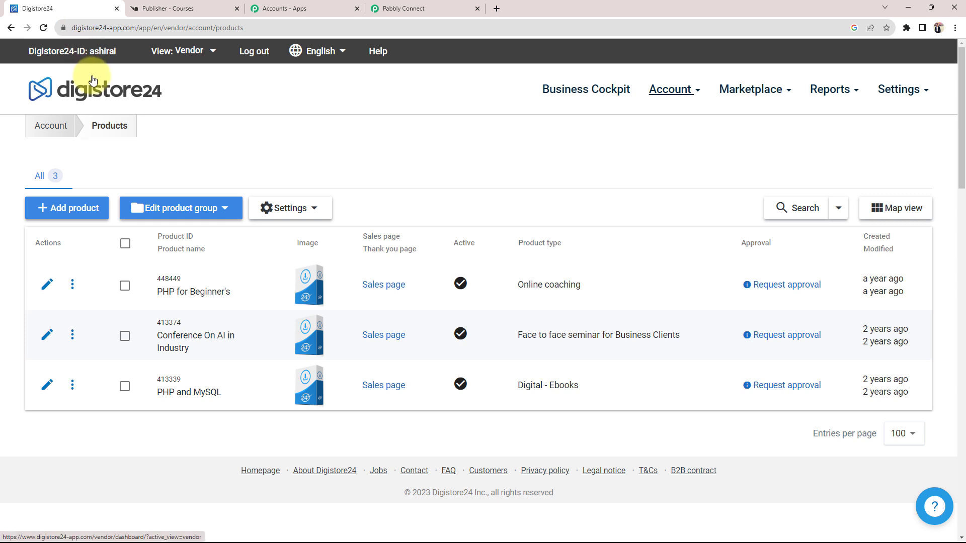
{"action": "left_click", "coordinate": [181, 9]}
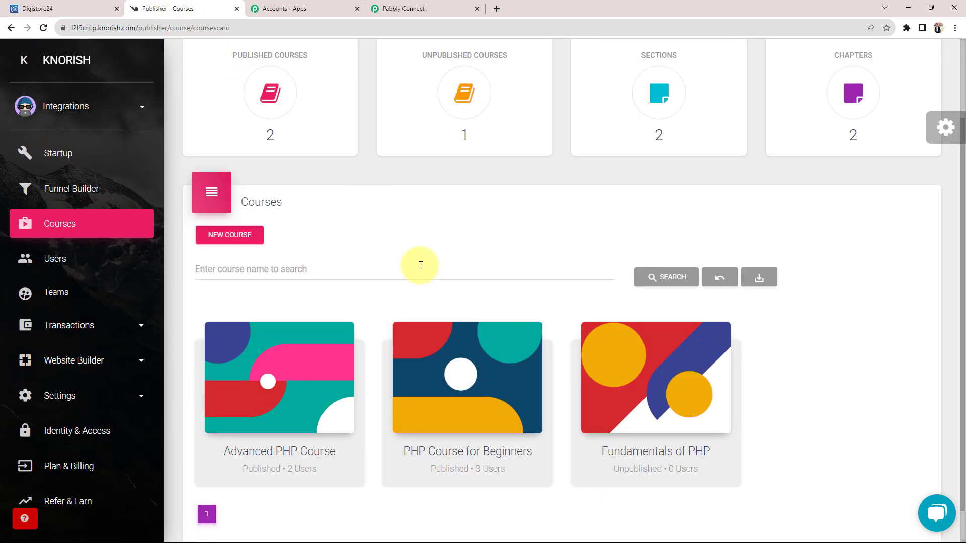
{"action": "mouse_move", "coordinate": [425, 442]}
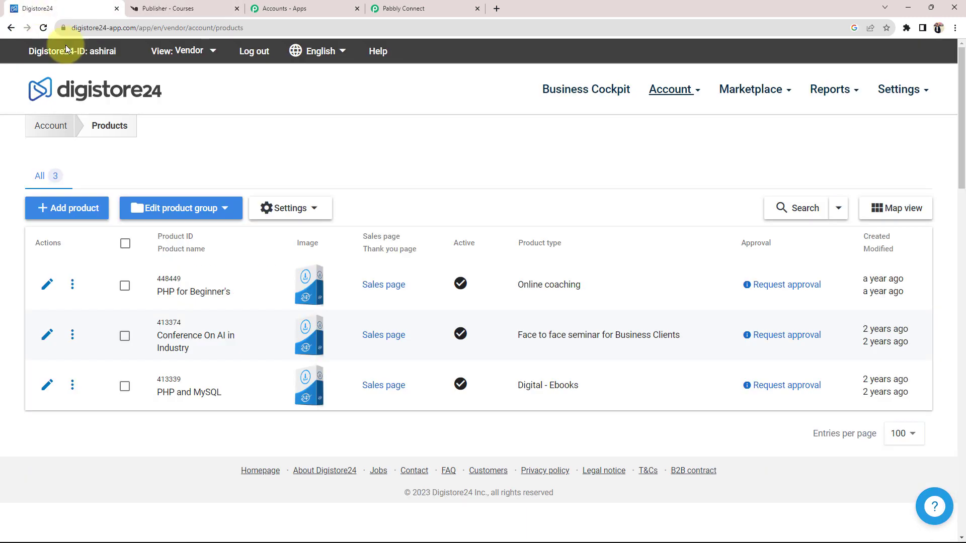
{"action": "left_click", "coordinate": [35, 9]}
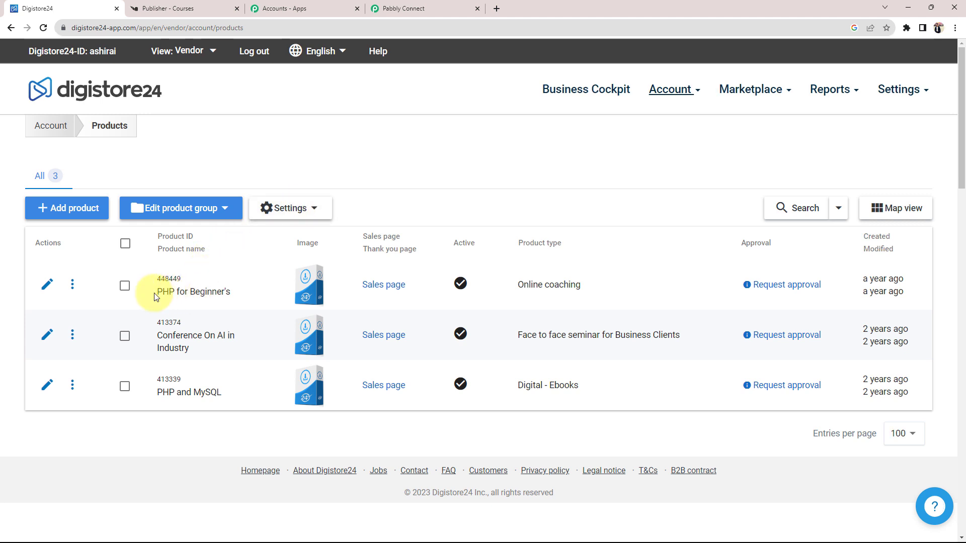
{"action": "left_click_drag", "start_coordinate": [157, 293], "coordinate": [230, 293]}
{"action": "left_click", "coordinate": [88, 171]}
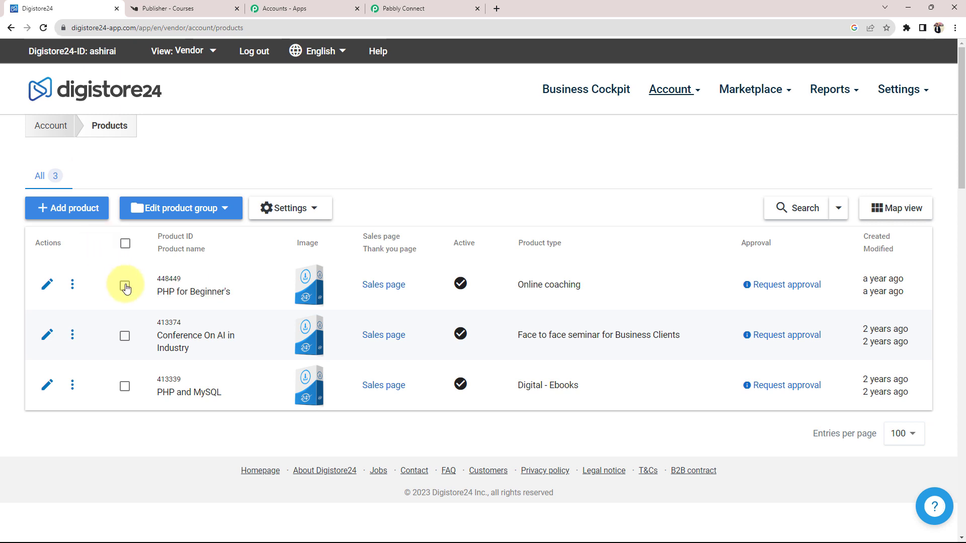
{"action": "left_click_drag", "start_coordinate": [157, 292], "coordinate": [238, 298]}
{"action": "left_click", "coordinate": [160, 6]}
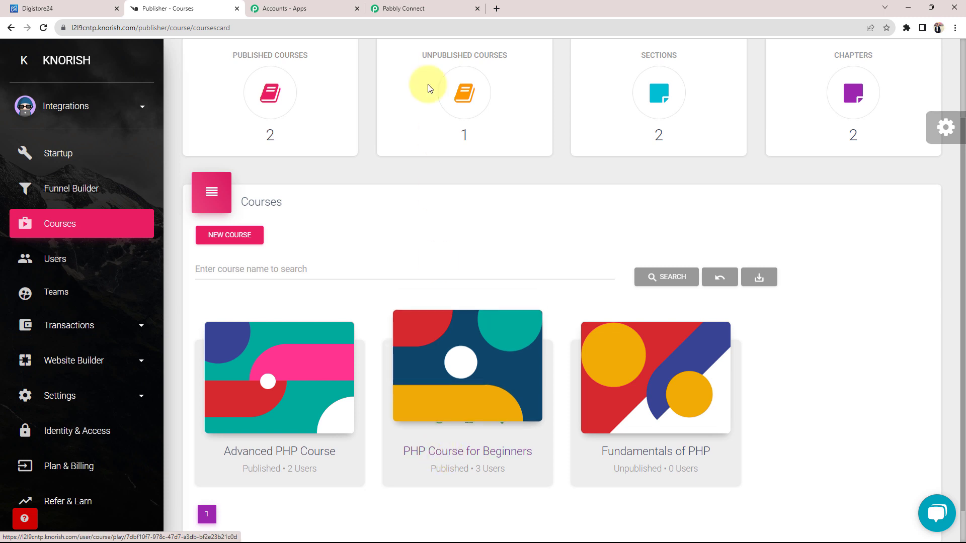
Switch back to the Pabbly Connect workflow and choose Digistore24 as the trigger application
{"action": "left_click", "coordinate": [405, 8]}
{"action": "left_click", "coordinate": [345, 234]}
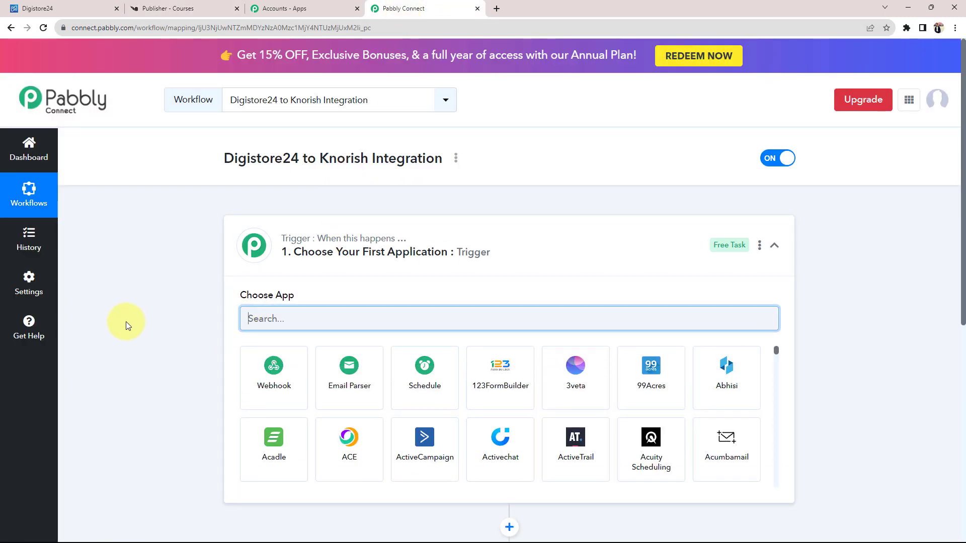
{"action": "type", "text": "di"}
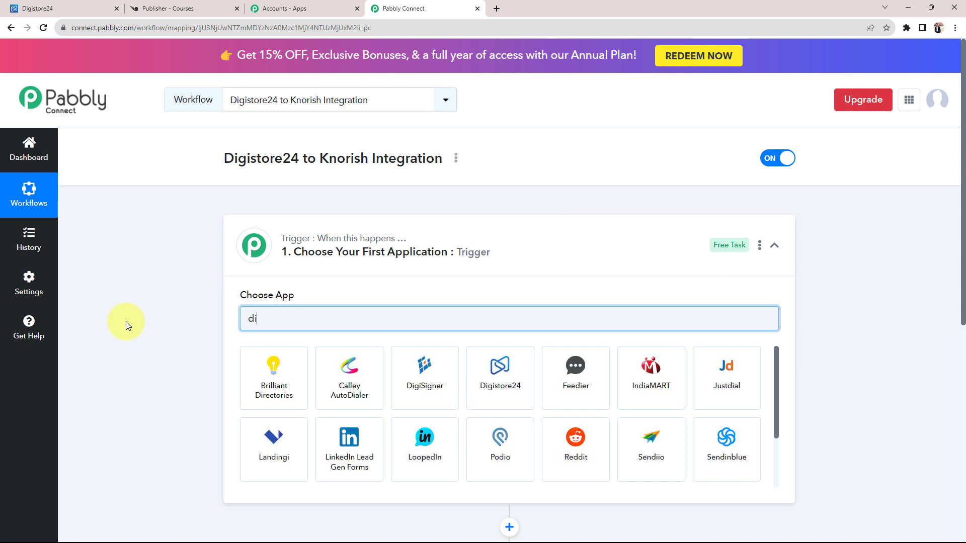
{"action": "type", "text": "gi"}
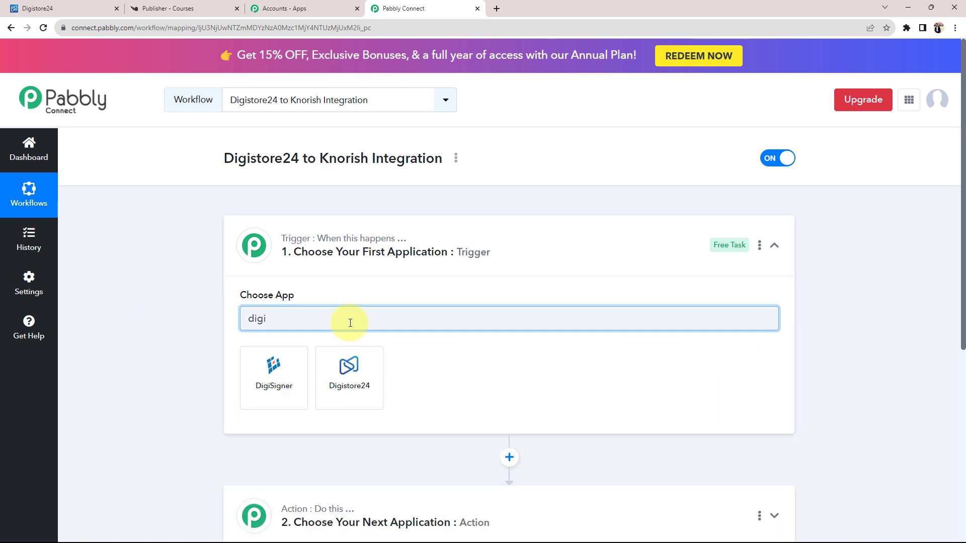
{"action": "left_click", "coordinate": [350, 372]}
{"action": "scroll", "coordinate": [129, 338], "scroll_direction": "down", "scroll_amount": 5}
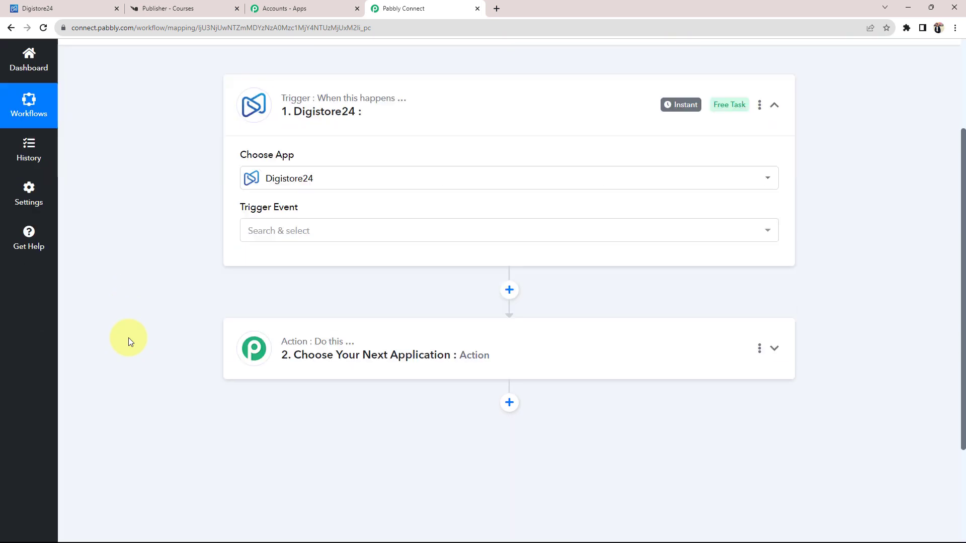
Choose Knorish as the application for the workflow's action step
{"action": "left_click", "coordinate": [401, 217]}
{"action": "left_click", "coordinate": [313, 312]}
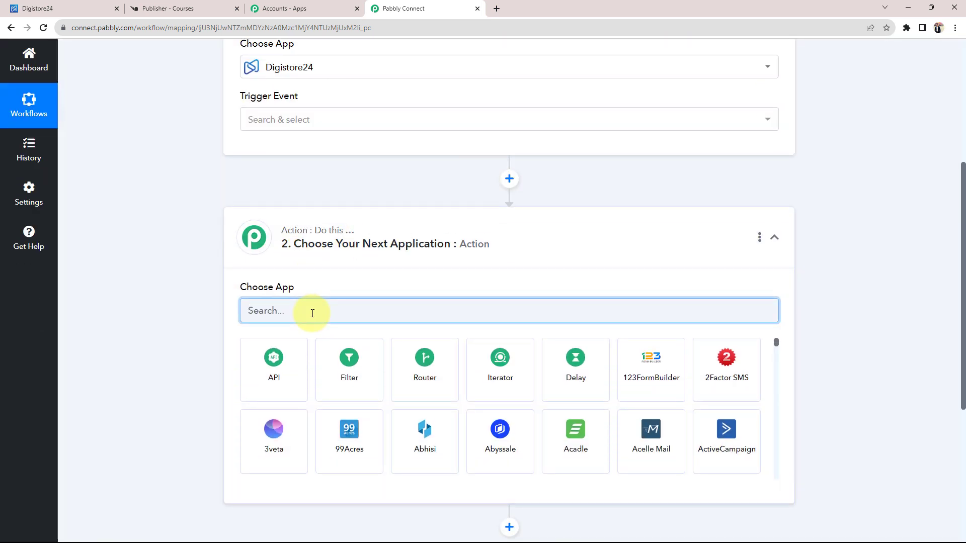
{"action": "type", "text": "knor"}
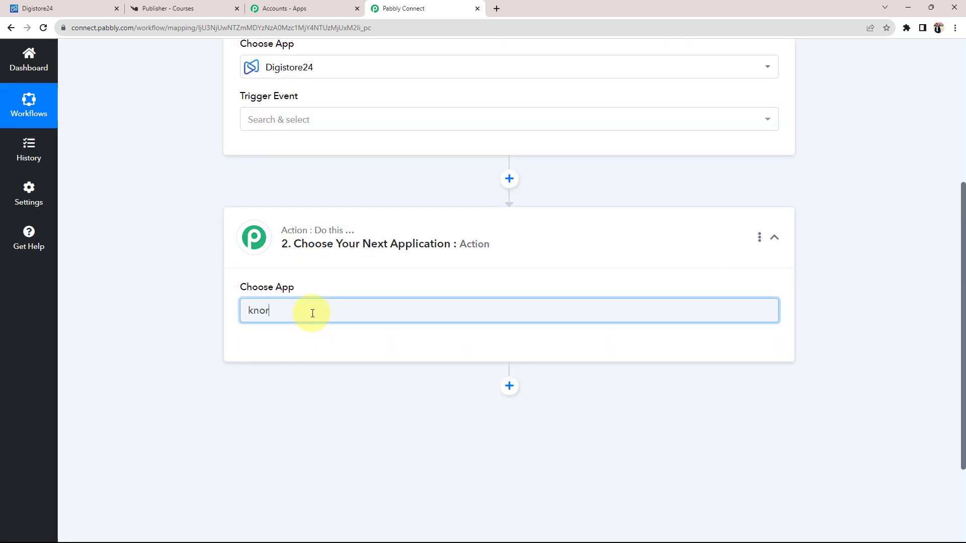
{"action": "left_click", "coordinate": [260, 363]}
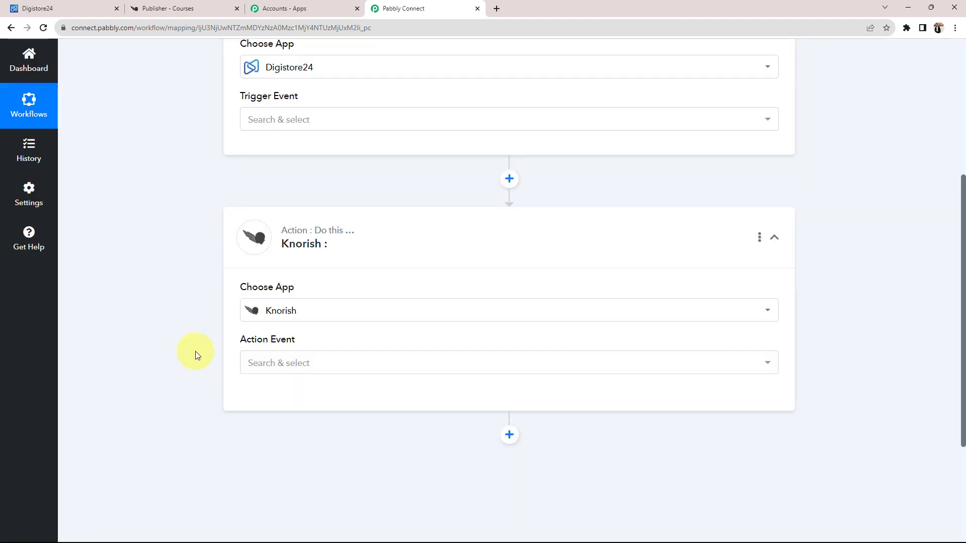
Set the Digistore24 trigger event to New Order Event
{"action": "scroll", "coordinate": [196, 349], "scroll_direction": "up", "scroll_amount": 3}
{"action": "left_click", "coordinate": [284, 280]}
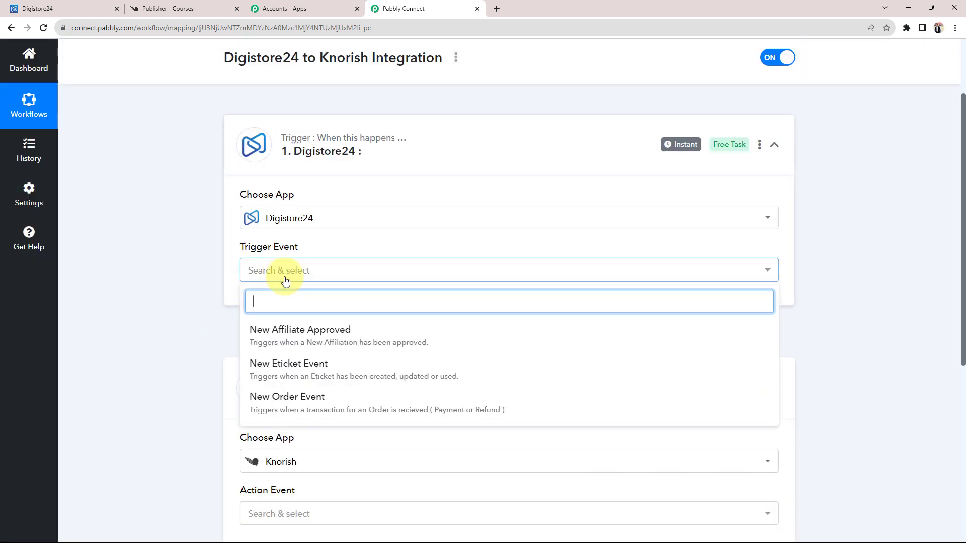
{"action": "left_click", "coordinate": [277, 403]}
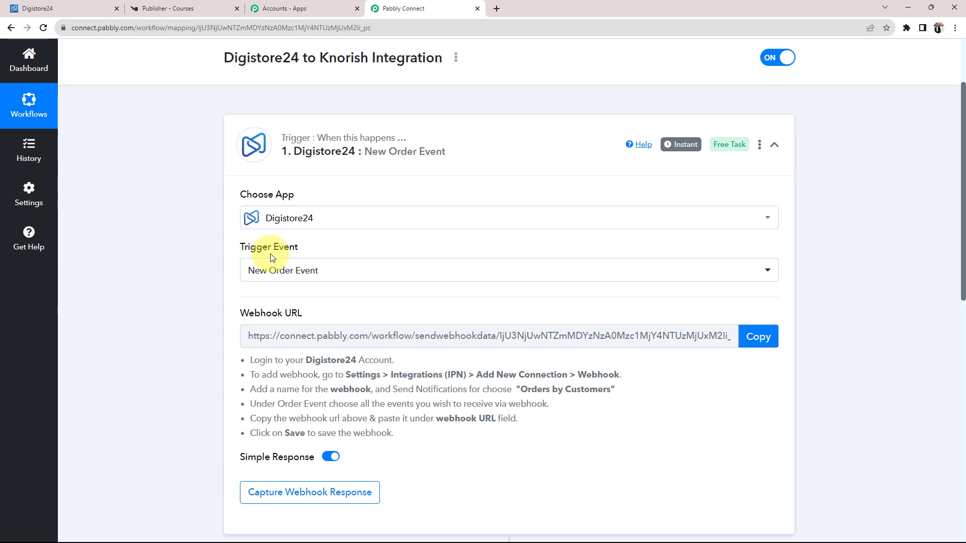
Set the Knorish action event to Add User to Course
{"action": "scroll", "coordinate": [270, 254], "scroll_direction": "down", "scroll_amount": 6}
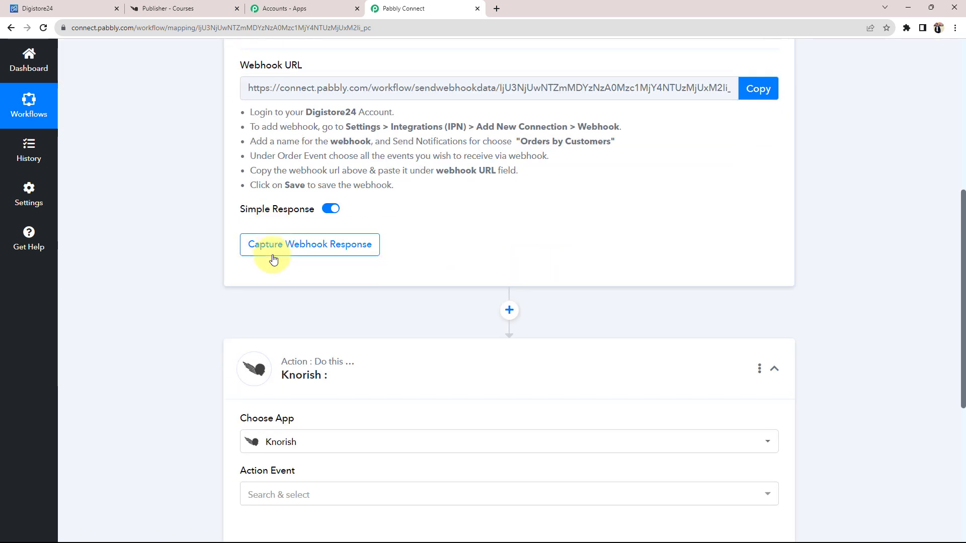
{"action": "scroll", "coordinate": [250, 386], "scroll_direction": "down", "scroll_amount": 1}
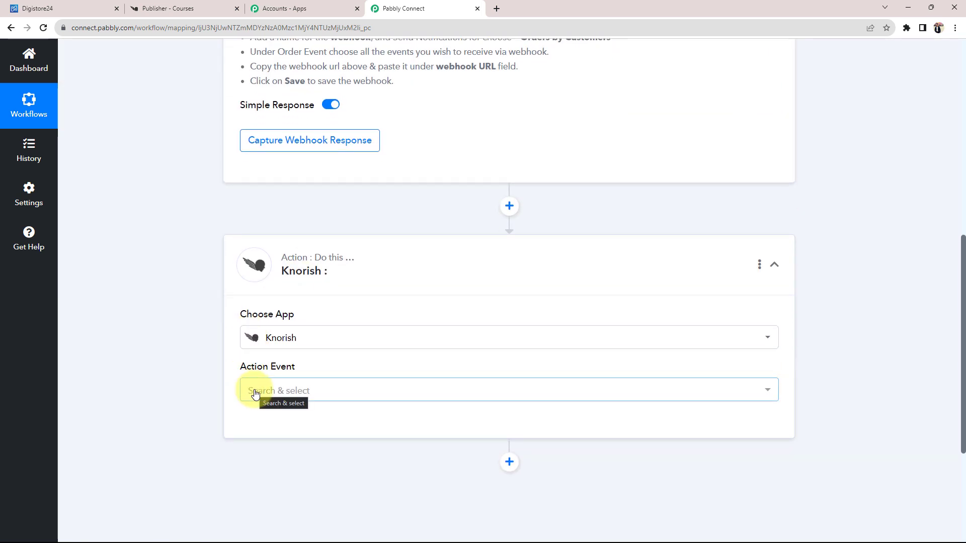
{"action": "left_click", "coordinate": [253, 388]}
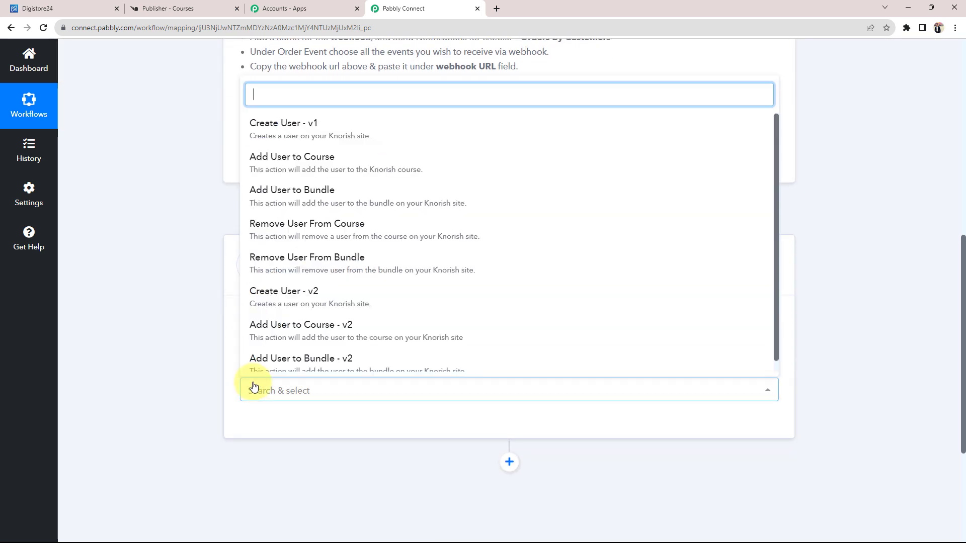
{"action": "left_click", "coordinate": [267, 168]}
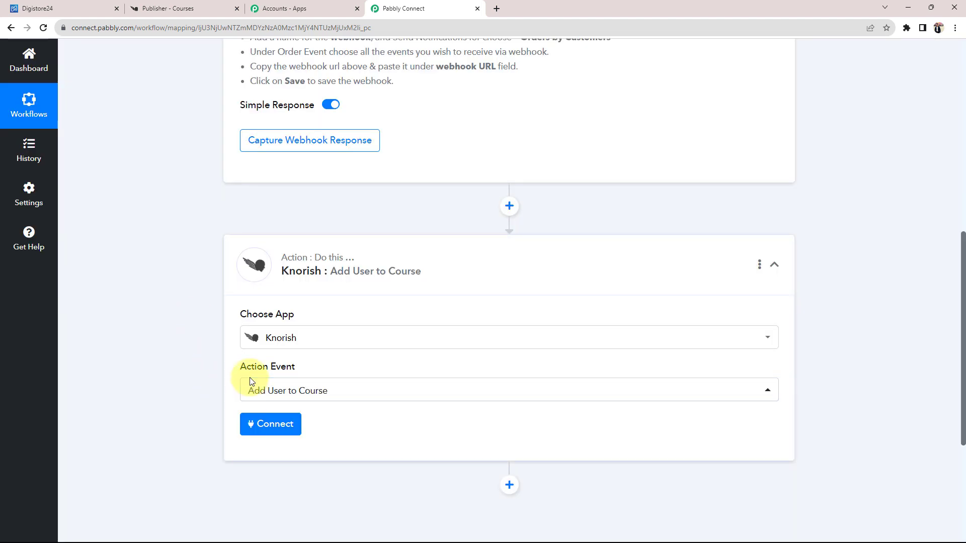
Review the PHP for Beginner's product in Digistore24 and the webhook setup instructions under the Digistore24 trigger in Pabbly Connect
{"action": "scroll", "coordinate": [249, 378], "scroll_direction": "up", "scroll_amount": 7}
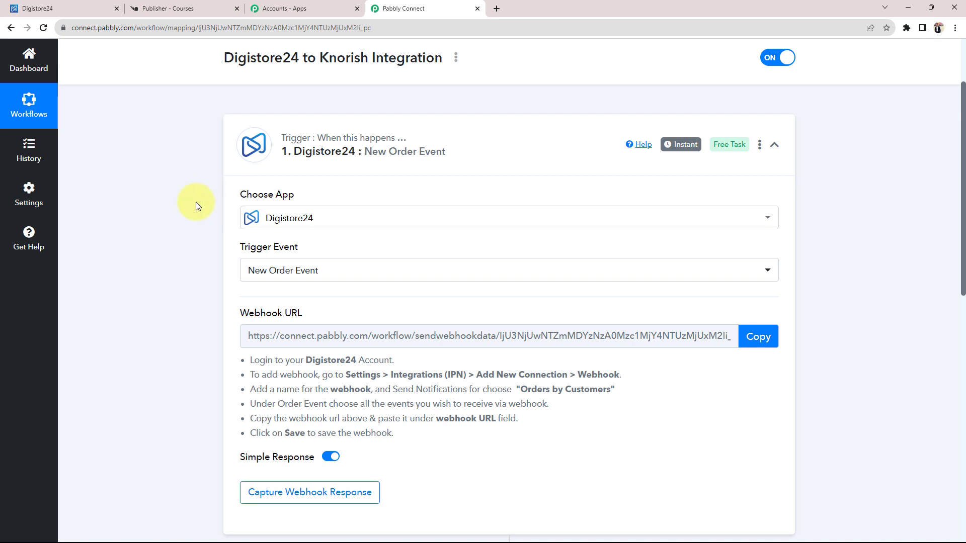
{"action": "left_click", "coordinate": [35, 9]}
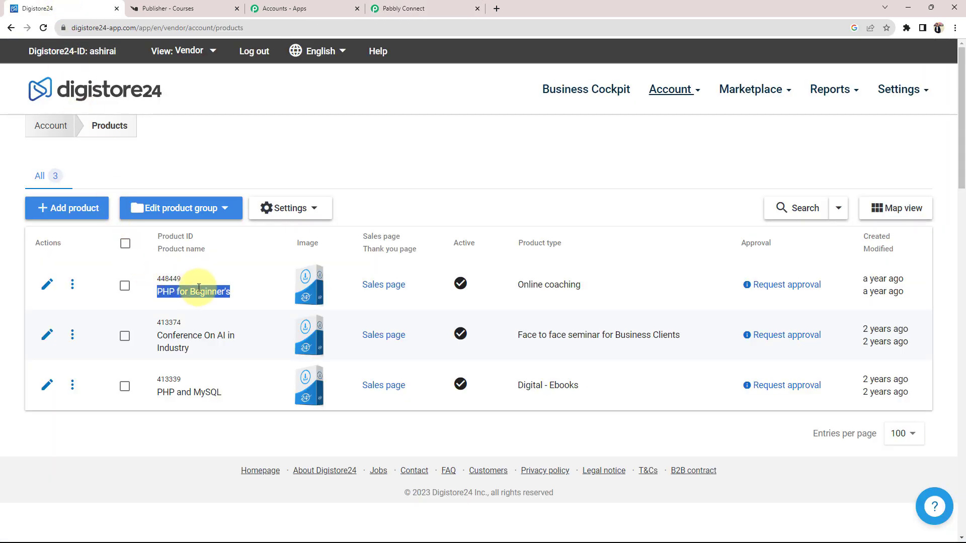
{"action": "left_click", "coordinate": [247, 278]}
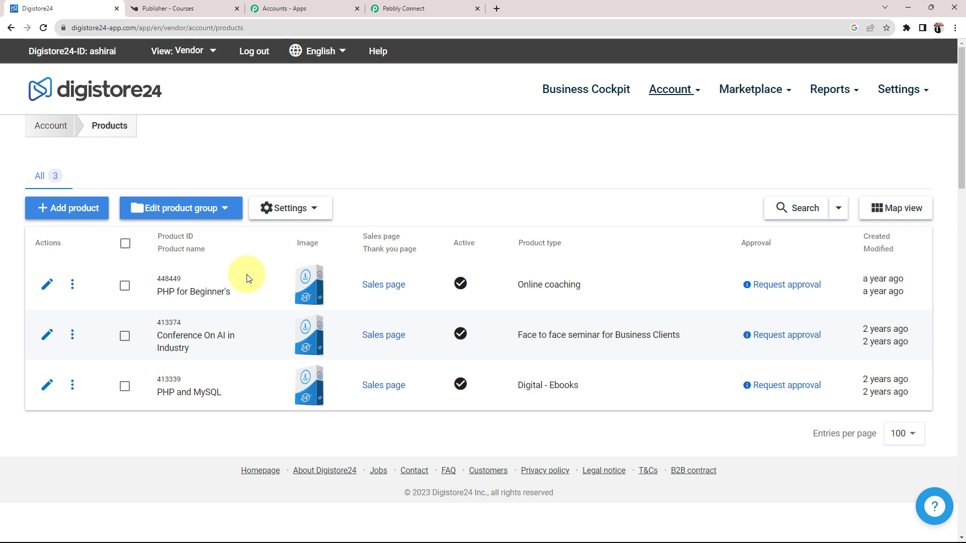
{"action": "left_click", "coordinate": [409, 7]}
{"action": "scroll", "coordinate": [217, 460], "scroll_direction": "down", "scroll_amount": 3}
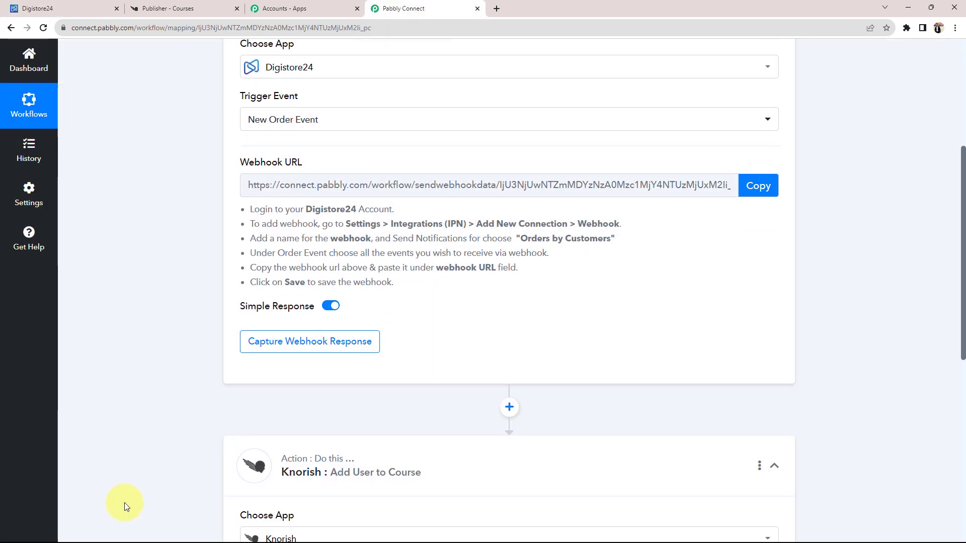
{"action": "scroll", "coordinate": [189, 376], "scroll_direction": "up", "scroll_amount": 2}
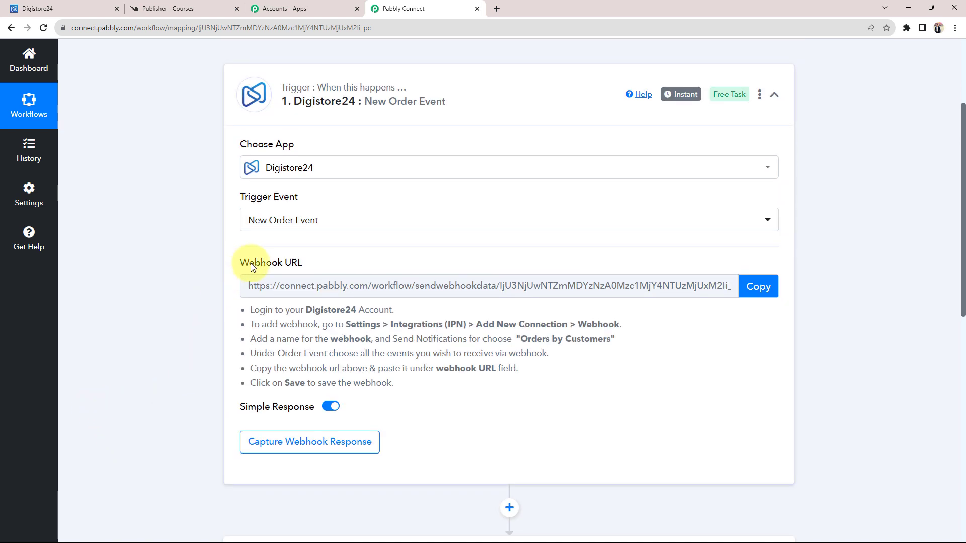
{"action": "triple_click", "coordinate": [233, 268]}
{"action": "left_click", "coordinate": [166, 293]}
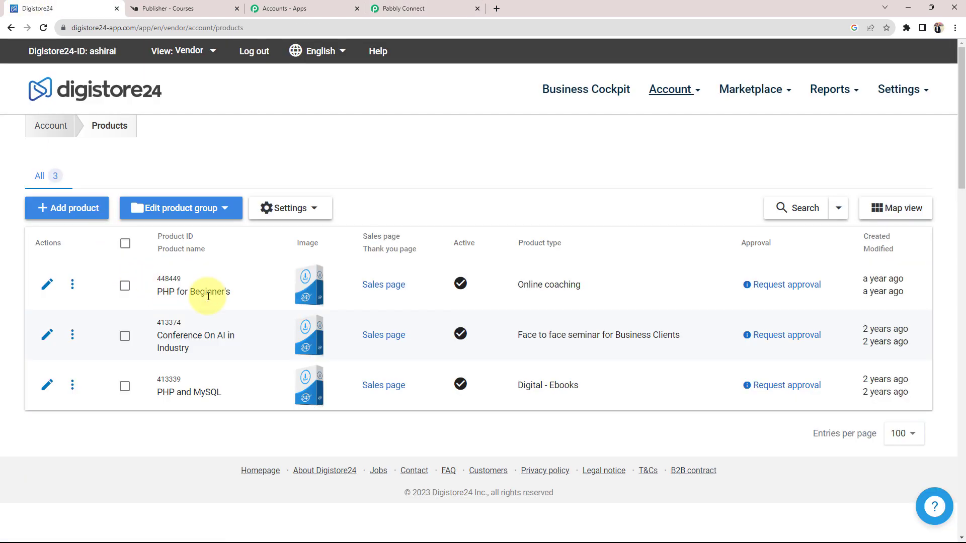
{"action": "left_click", "coordinate": [405, 8]}
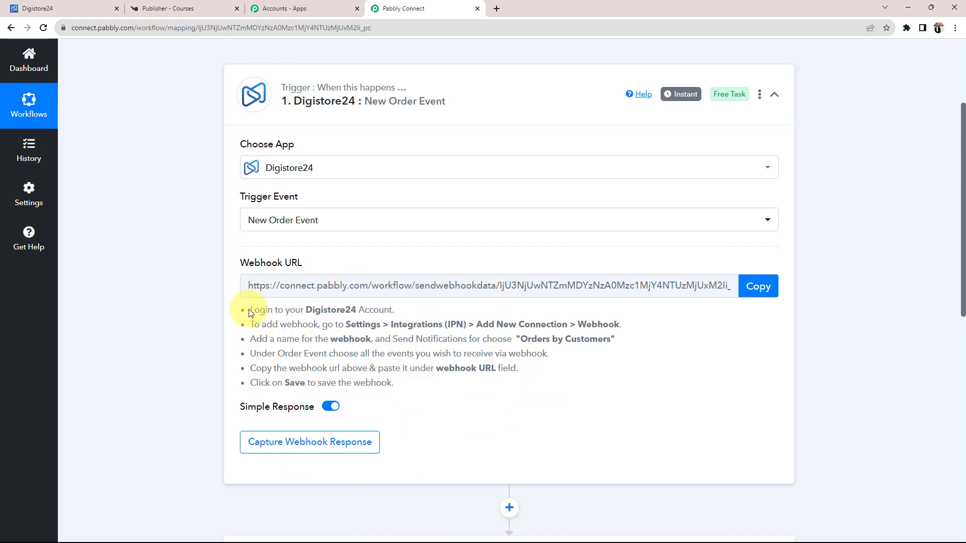
{"action": "left_click_drag", "start_coordinate": [251, 313], "coordinate": [513, 407]}
{"action": "left_click", "coordinate": [516, 411]}
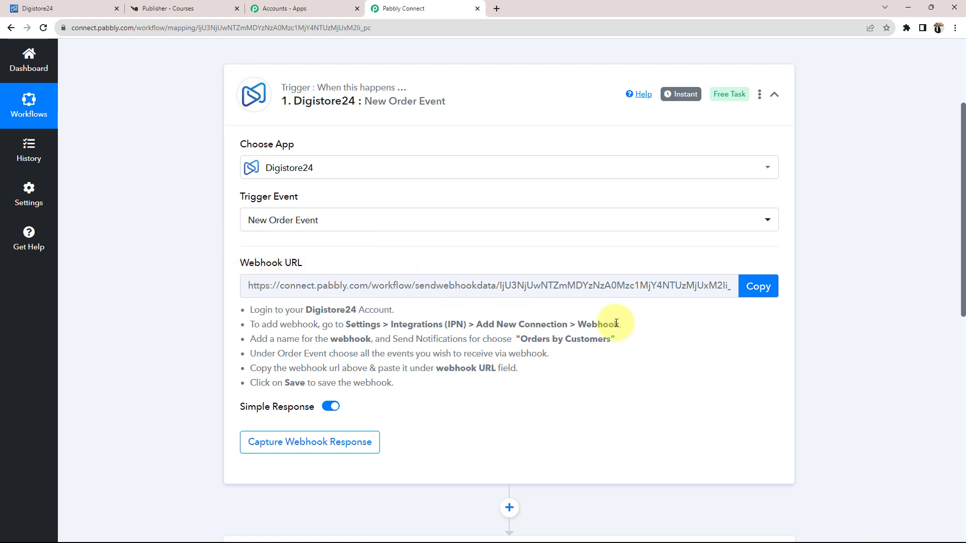
Copy the trigger's webhook URL, and switch to Digistore24 to open its Integrations (IPN) settings
{"action": "left_click", "coordinate": [760, 290]}
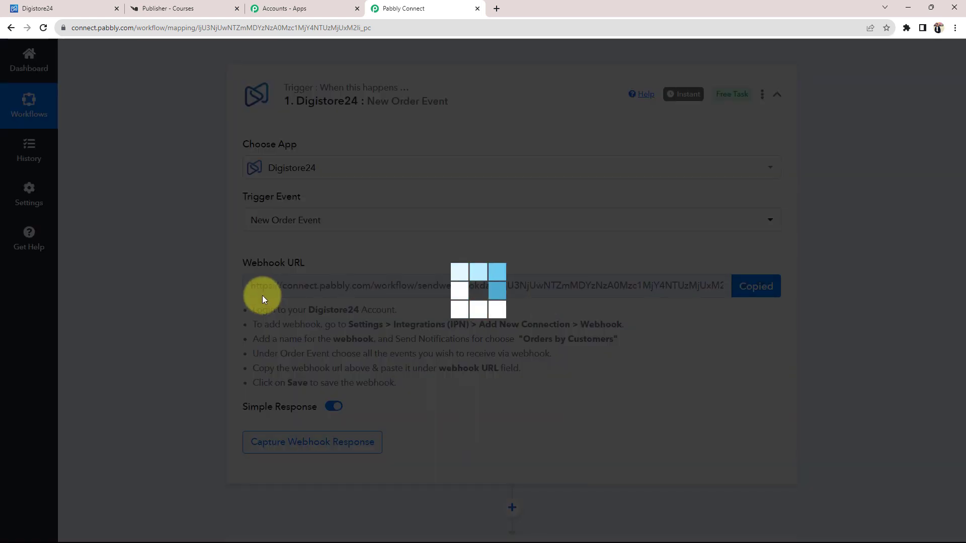
{"action": "left_click", "coordinate": [56, 6]}
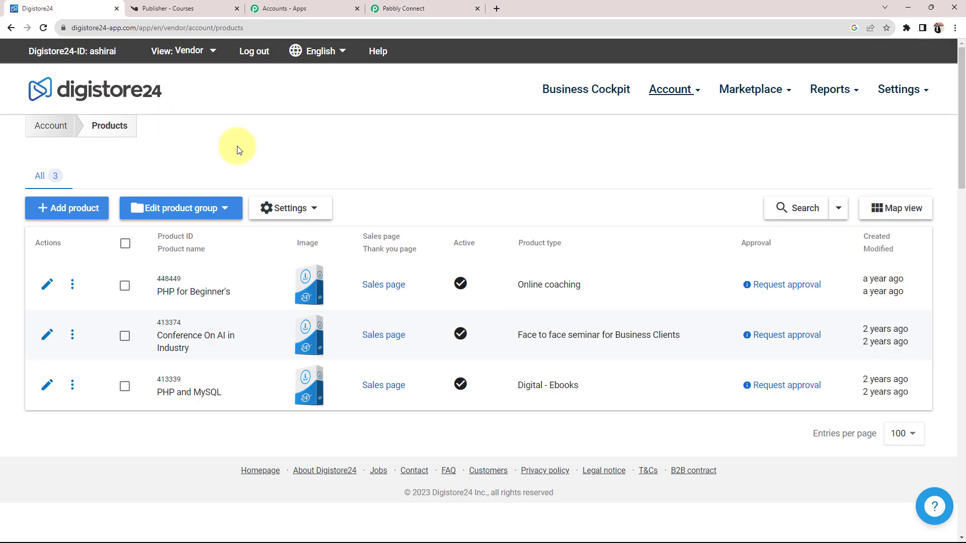
{"action": "left_click", "coordinate": [920, 96]}
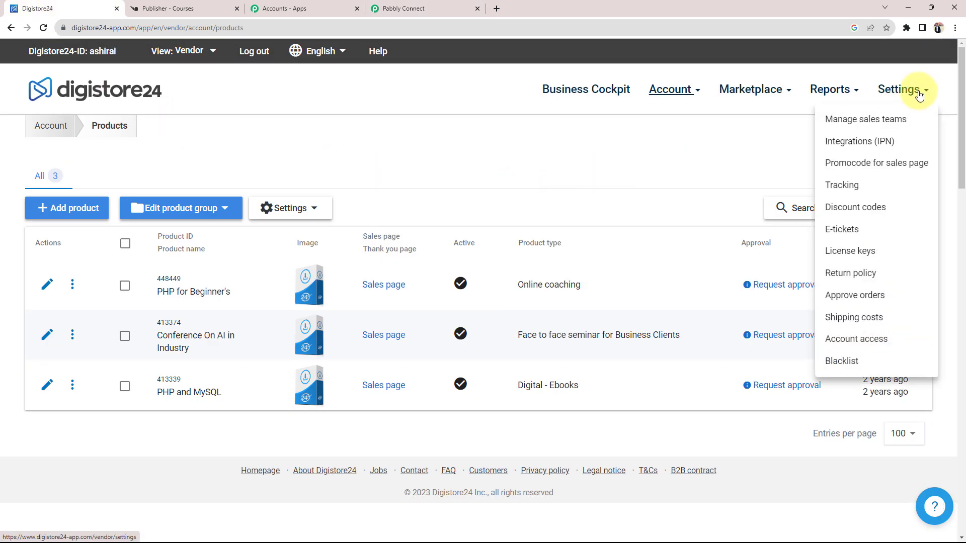
{"action": "left_click", "coordinate": [881, 142]}
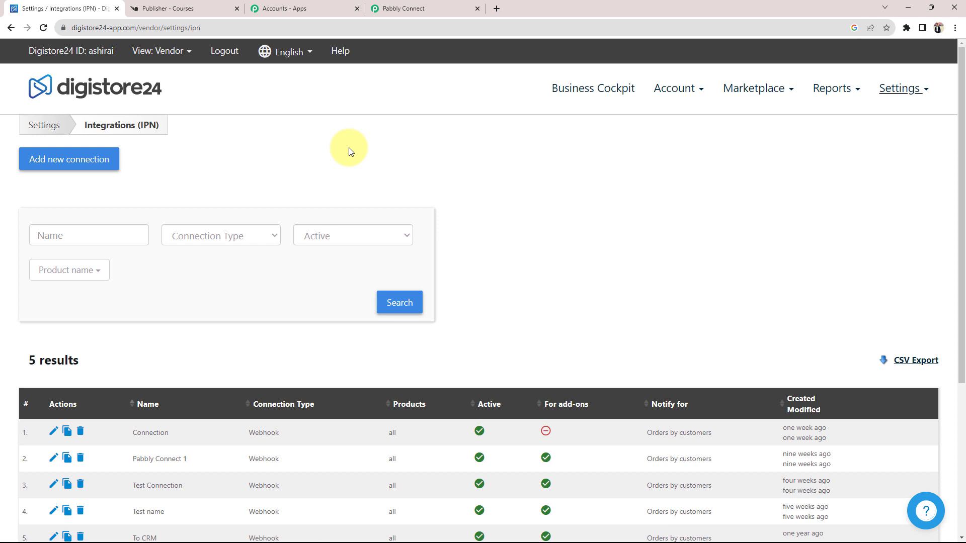
Add a new connection of the Webhook type and name it Knorish Integration
{"action": "left_click", "coordinate": [39, 166]}
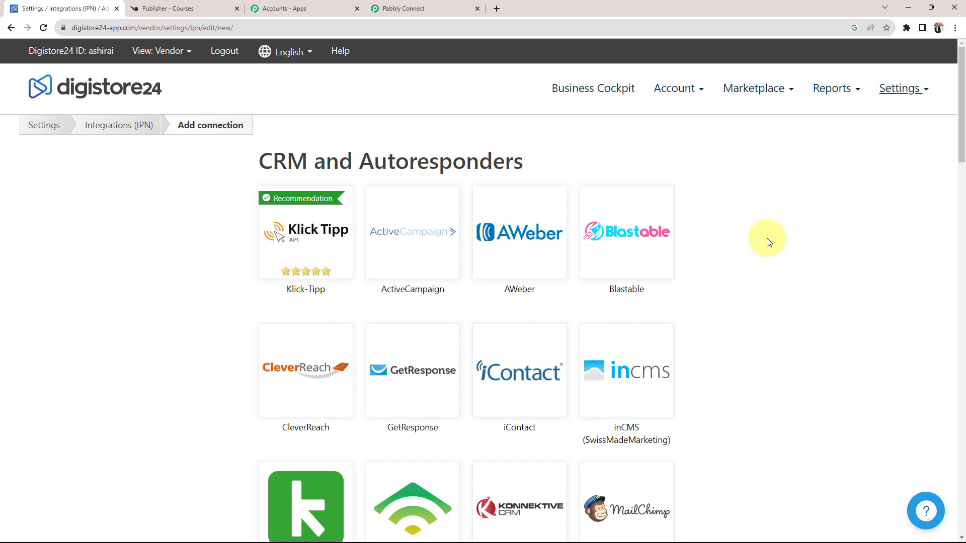
{"action": "left_click_drag", "start_coordinate": [962, 112], "coordinate": [962, 495]}
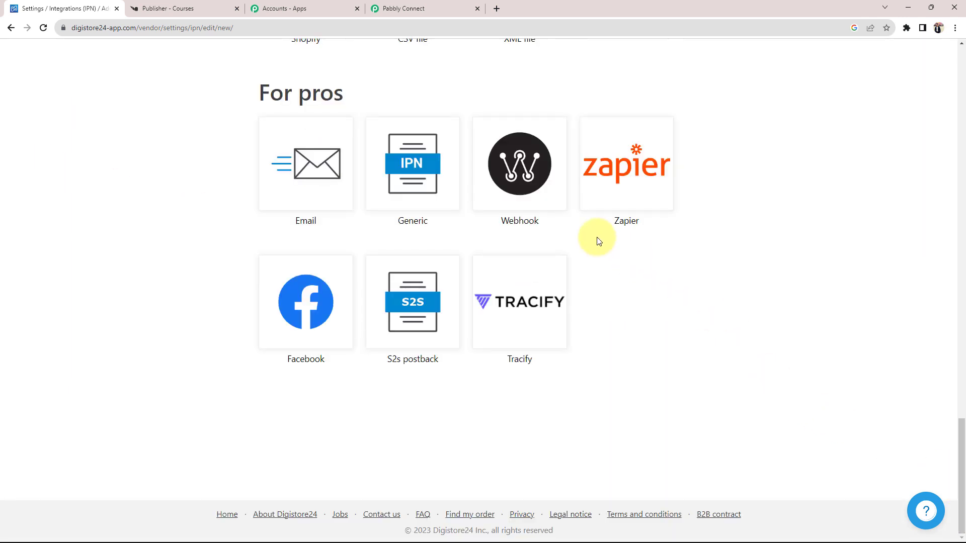
{"action": "left_click", "coordinate": [521, 166]}
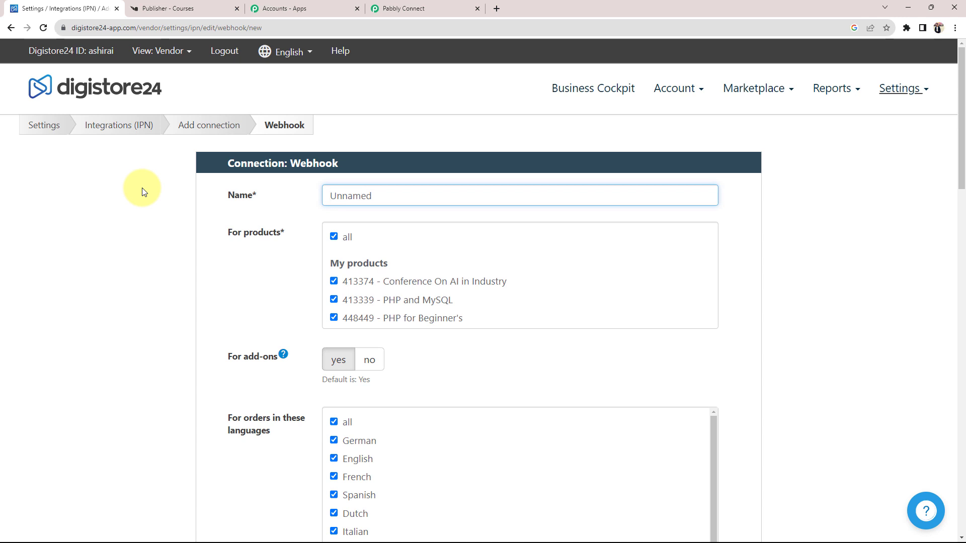
{"action": "key", "text": "ctrl+v"}
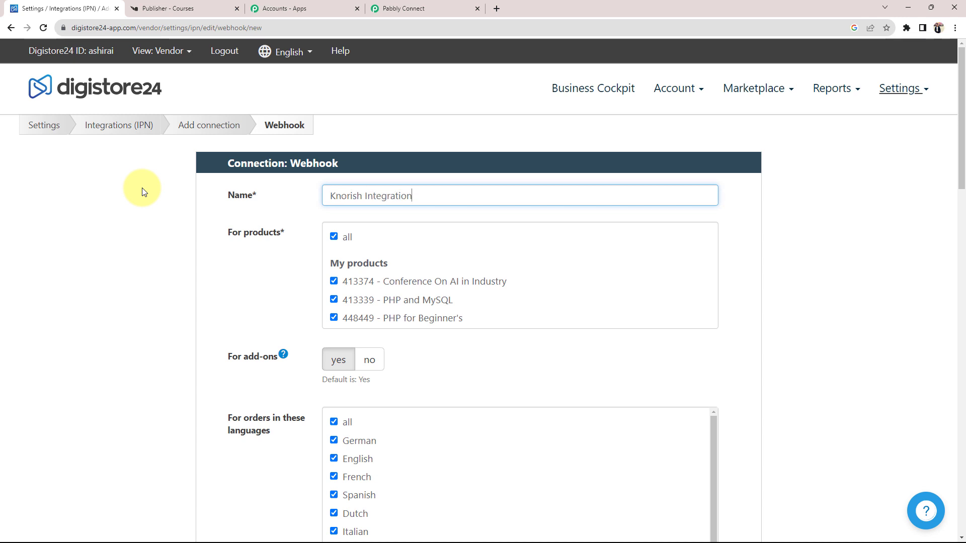
Copy the webhook URL from the Pabbly Connect trigger and paste it as the Webhook URL of the Digistore24 connection
{"action": "scroll", "coordinate": [201, 235], "scroll_direction": "down", "scroll_amount": 10}
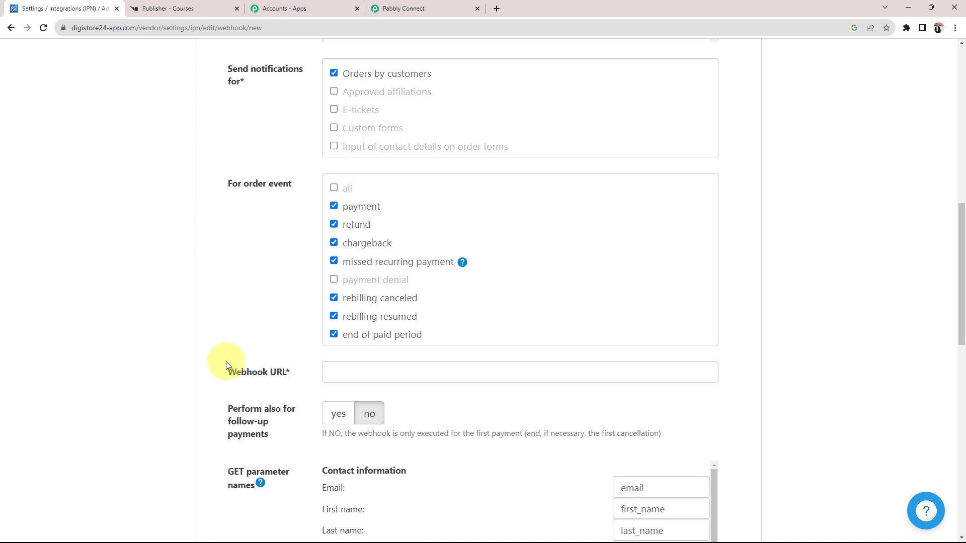
{"action": "left_click_drag", "start_coordinate": [292, 374], "coordinate": [252, 375]}
{"action": "left_click", "coordinate": [228, 375]}
{"action": "left_click", "coordinate": [416, 8]}
{"action": "left_click", "coordinate": [779, 287]}
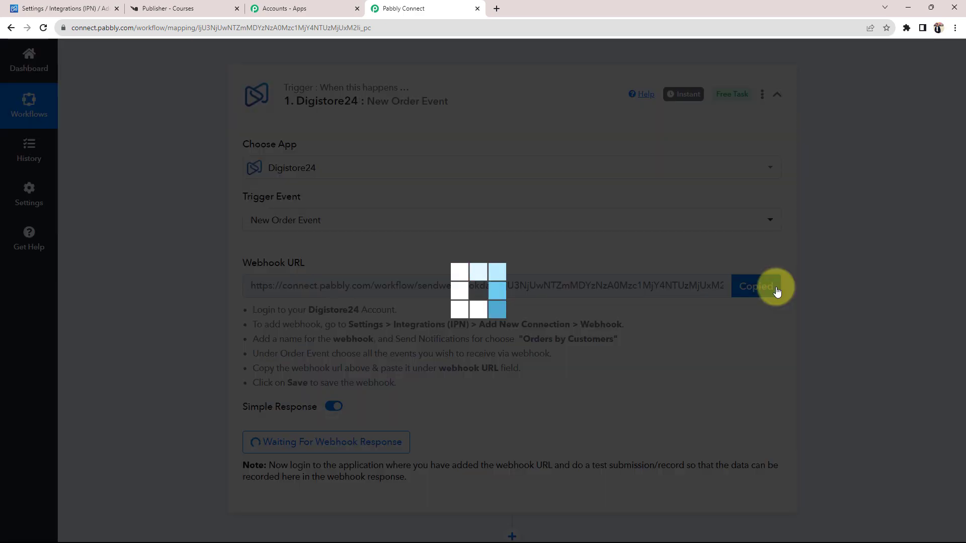
{"action": "left_click", "coordinate": [65, 8]}
{"action": "left_click", "coordinate": [401, 370]}
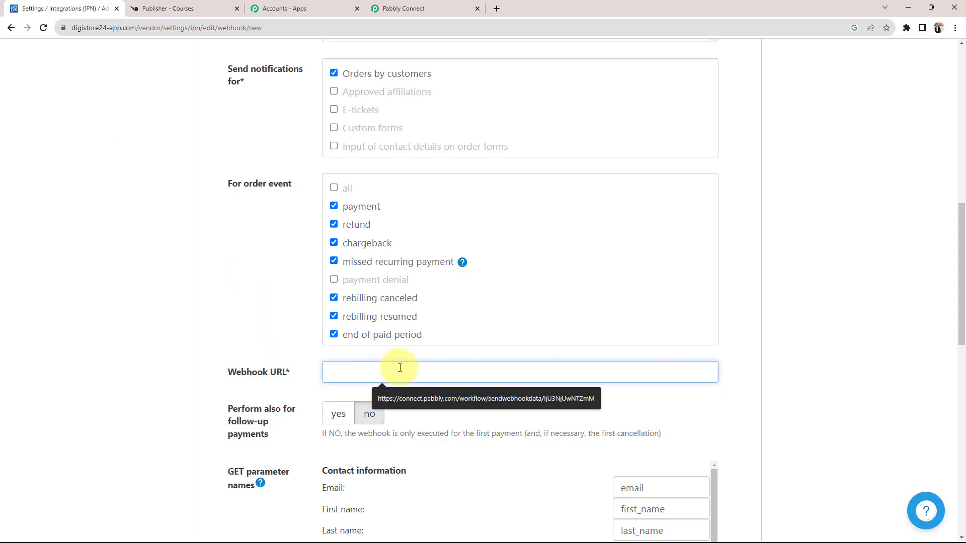
{"action": "key", "text": "ctrl+v"}
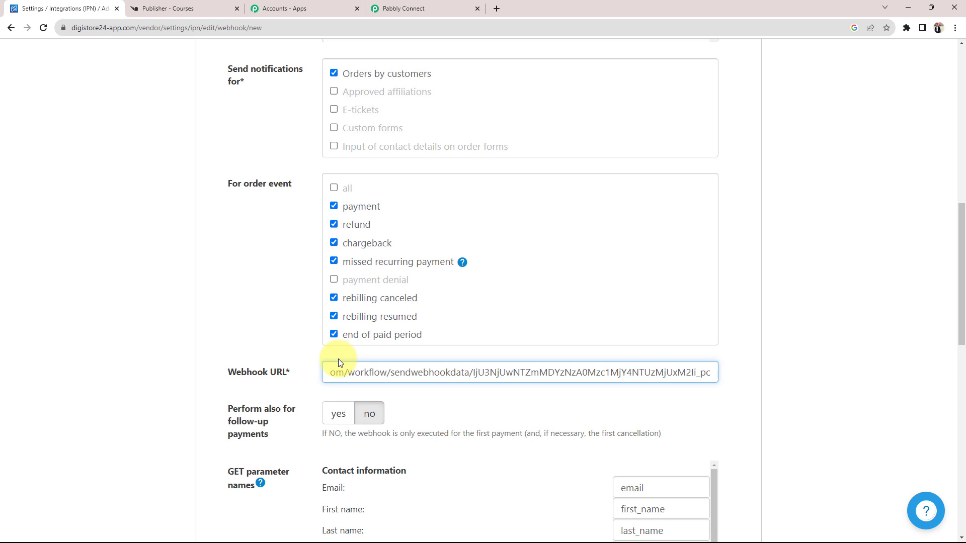
Limit the webhook connection to the PHP for Beginner's product by excluding PHP and MySQL and Conference On AI in Industry
{"action": "scroll", "coordinate": [338, 363], "scroll_direction": "up", "scroll_amount": 12}
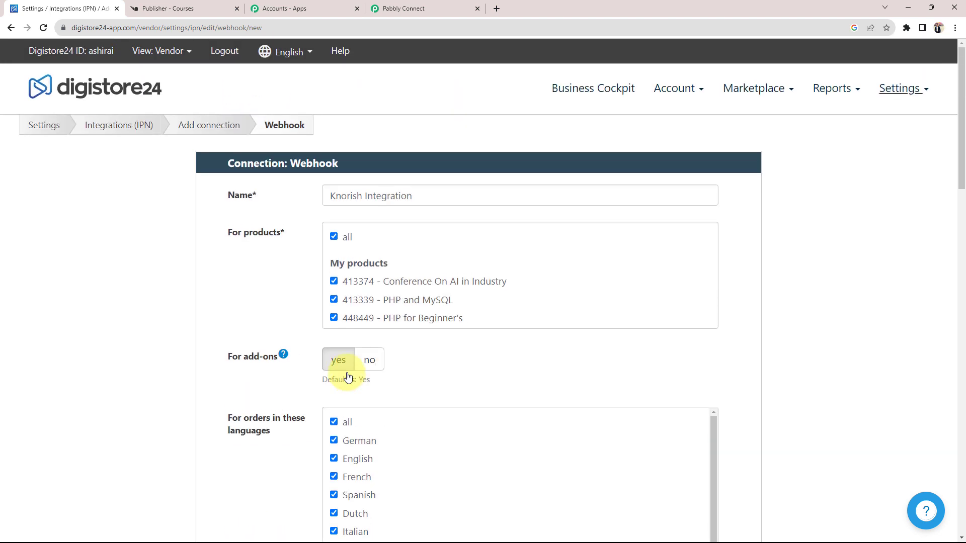
{"action": "left_click_drag", "start_coordinate": [232, 232], "coordinate": [272, 238]}
{"action": "left_click", "coordinate": [261, 275]}
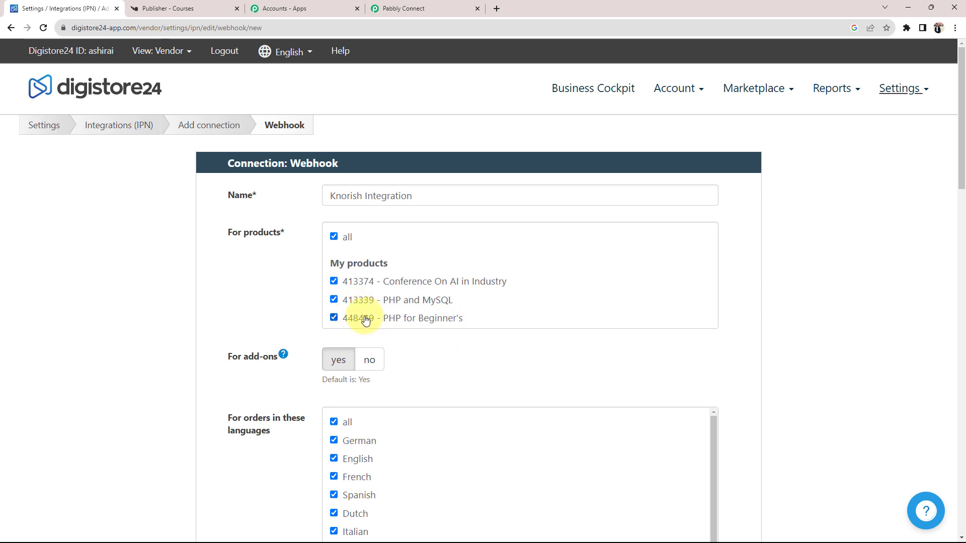
{"action": "left_click", "coordinate": [334, 301]}
{"action": "left_click", "coordinate": [334, 280]}
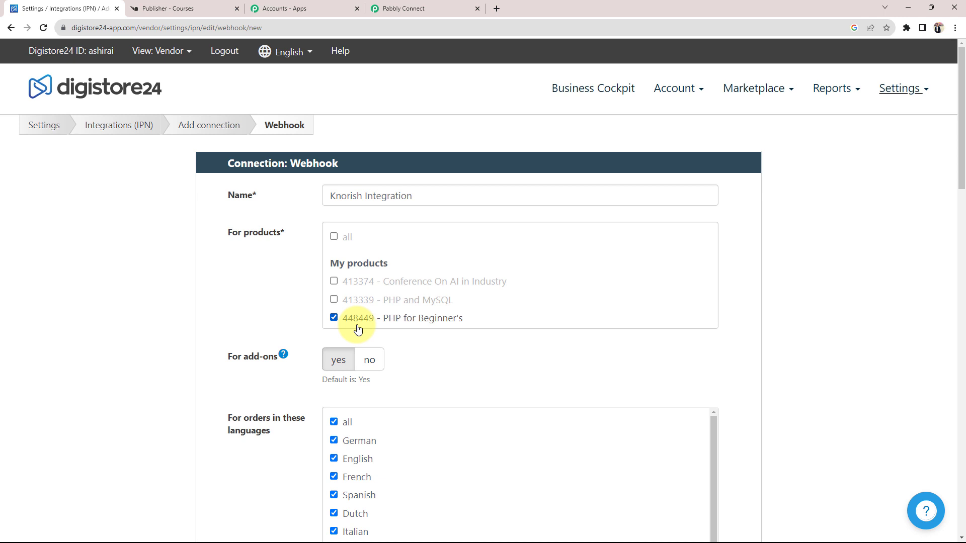
Keep the remaining language, notification and order event settings and save the Knorish Integration webhook connection
{"action": "scroll", "coordinate": [230, 323], "scroll_direction": "down", "scroll_amount": 3}
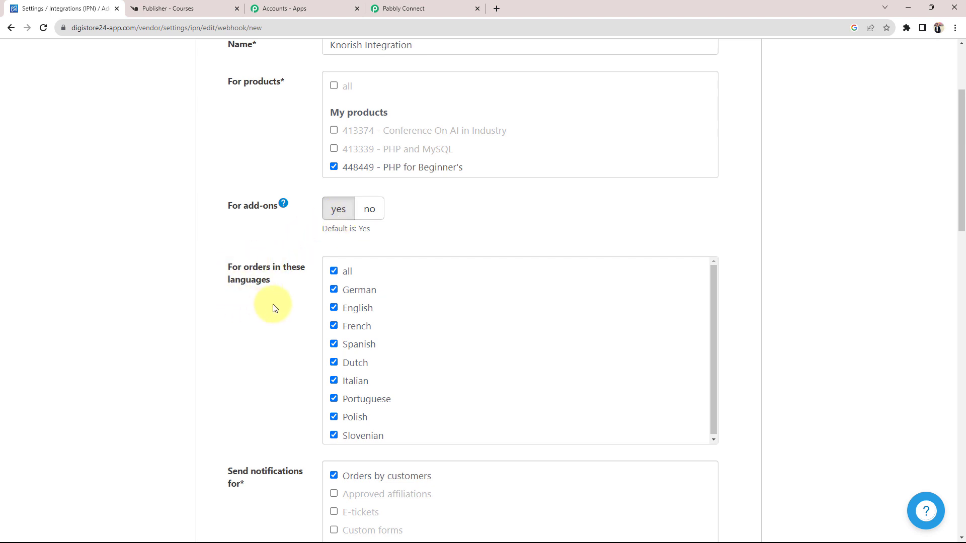
{"action": "scroll", "coordinate": [237, 330], "scroll_direction": "down", "scroll_amount": 6}
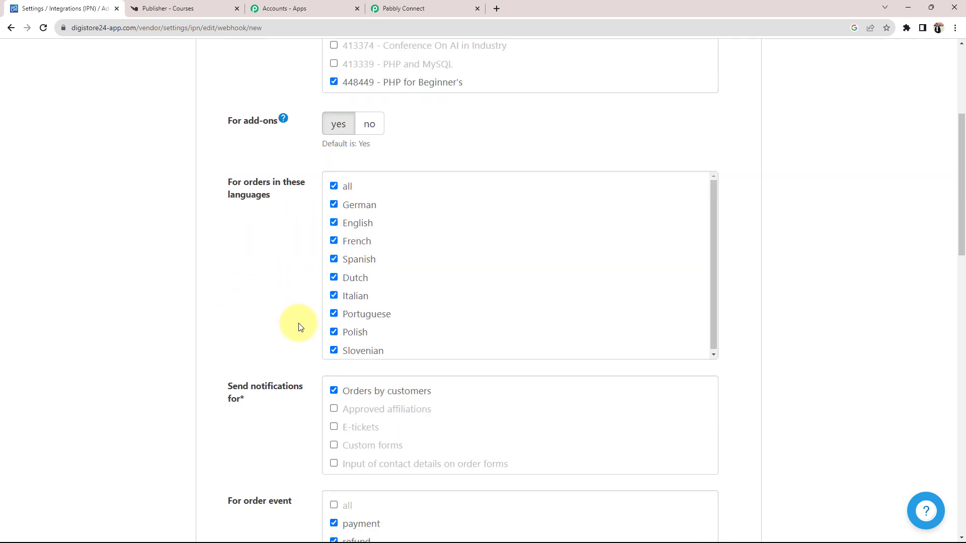
{"action": "scroll", "coordinate": [300, 328], "scroll_direction": "down", "scroll_amount": 15}
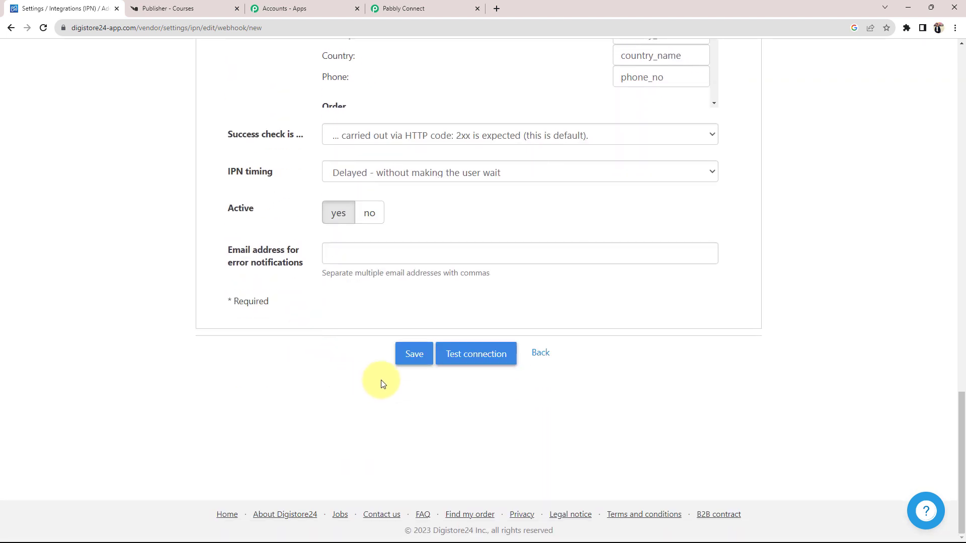
{"action": "left_click", "coordinate": [414, 352]}
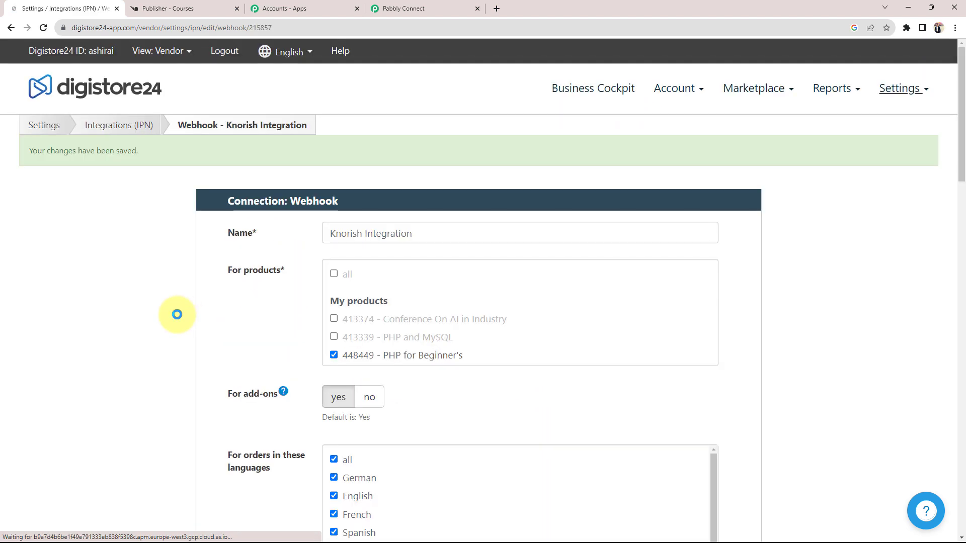
{"action": "left_click_drag", "start_coordinate": [31, 148], "coordinate": [101, 213]}
{"action": "left_click", "coordinate": [101, 214]}
Check the test submission note under the Pabbly Connect trigger, and return to Digistore24 to open the account's product list
{"action": "left_click", "coordinate": [379, 5]}
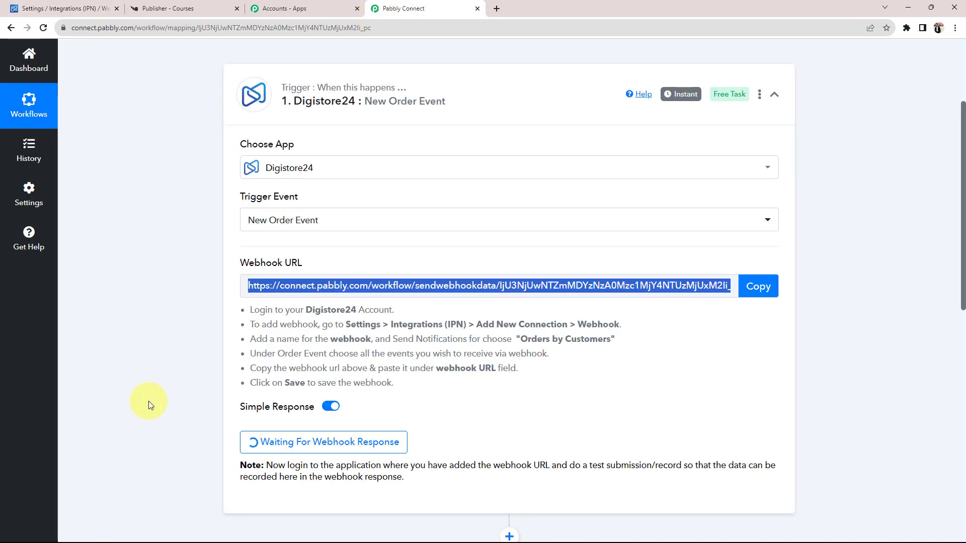
{"action": "scroll", "coordinate": [149, 401], "scroll_direction": "down", "scroll_amount": 1}
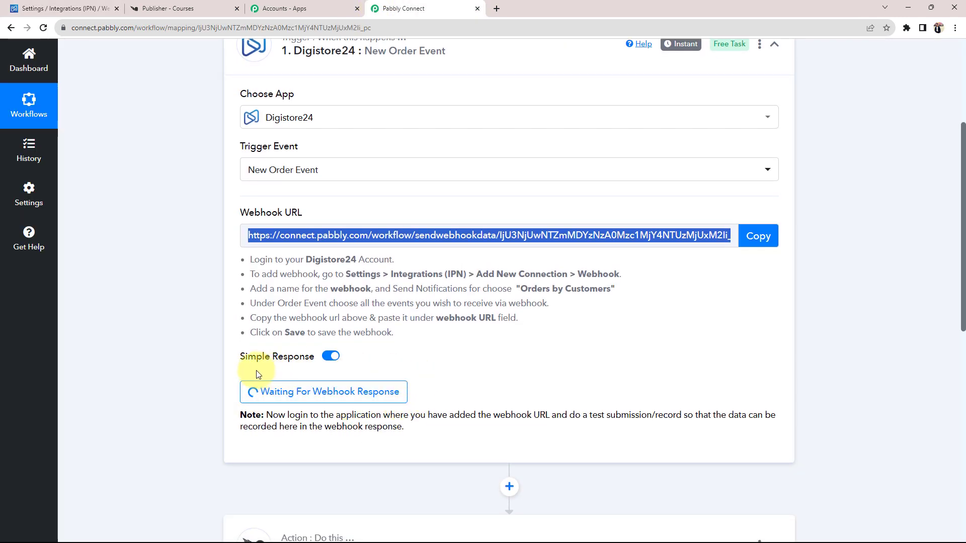
{"action": "left_click_drag", "start_coordinate": [268, 416], "coordinate": [513, 427]}
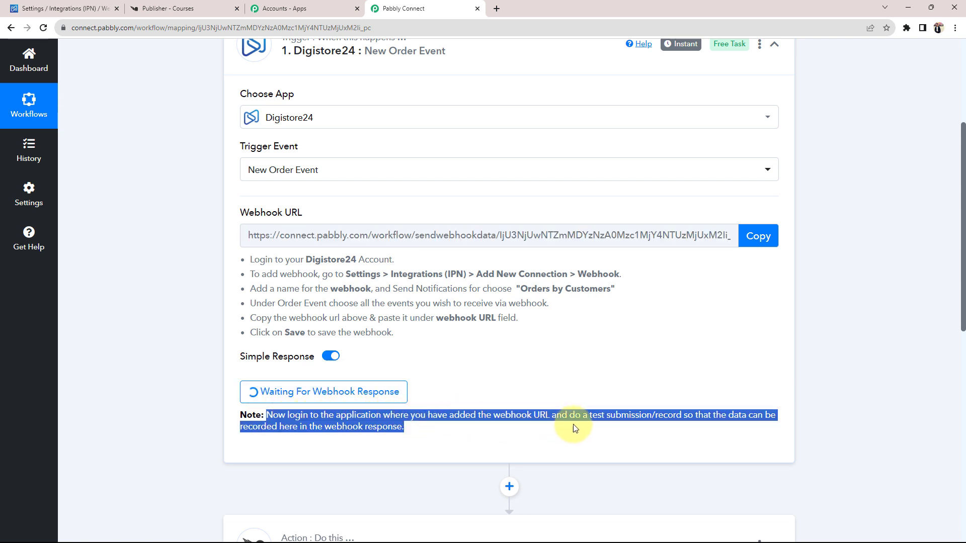
{"action": "left_click", "coordinate": [620, 351]}
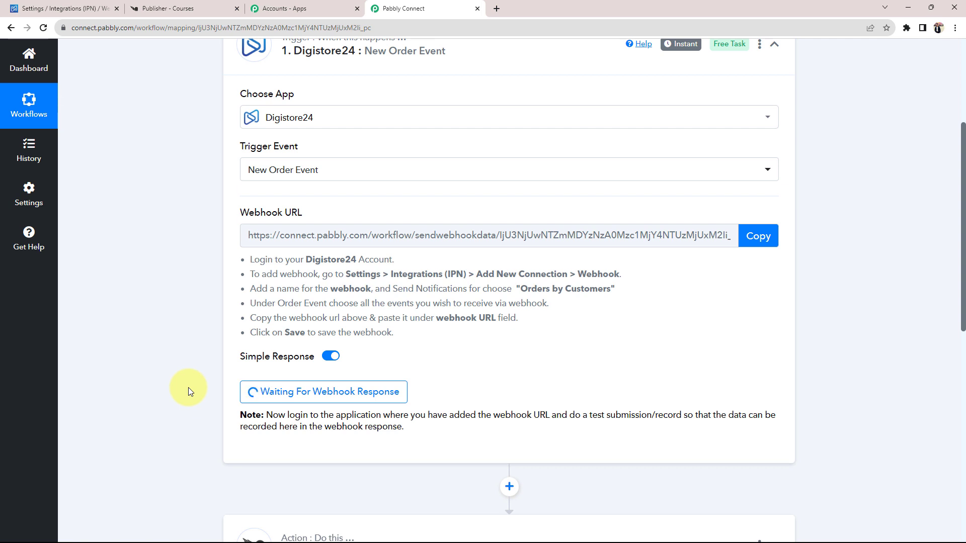
{"action": "left_click", "coordinate": [56, 5]}
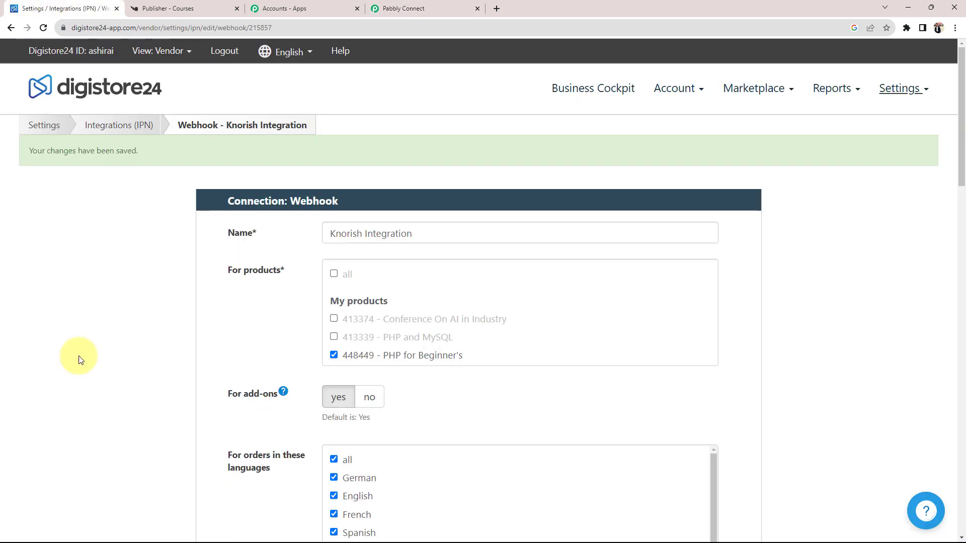
{"action": "left_click", "coordinate": [37, 87]}
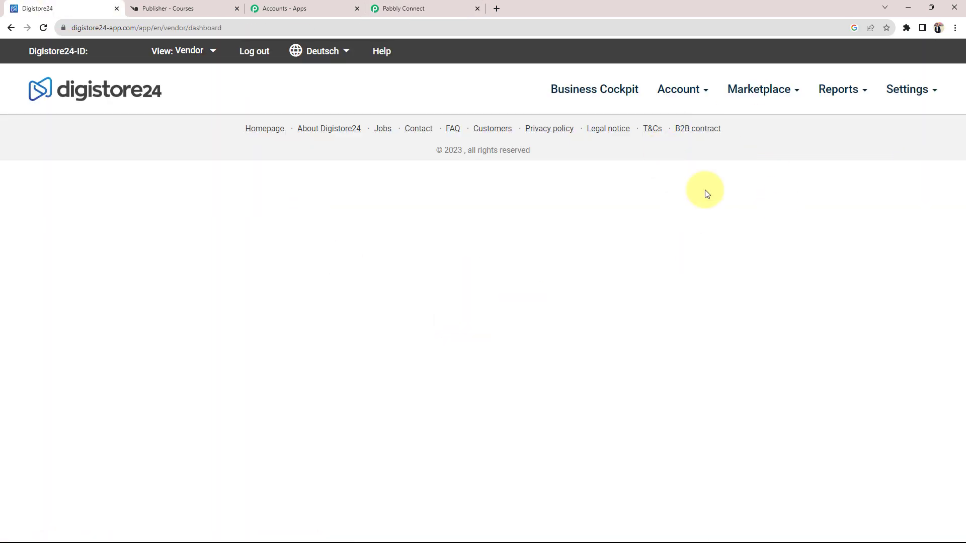
{"action": "mouse_move", "coordinate": [695, 91]}
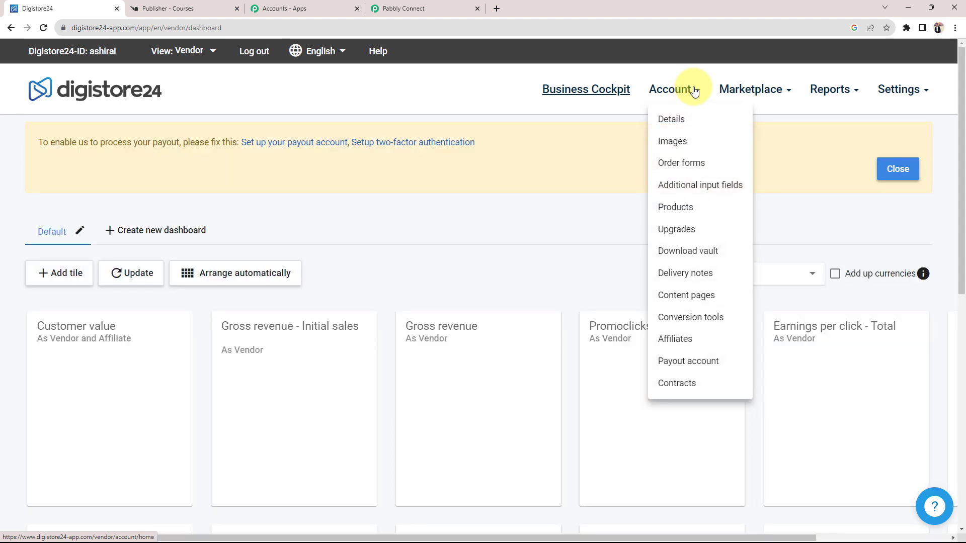
{"action": "left_click", "coordinate": [676, 207]}
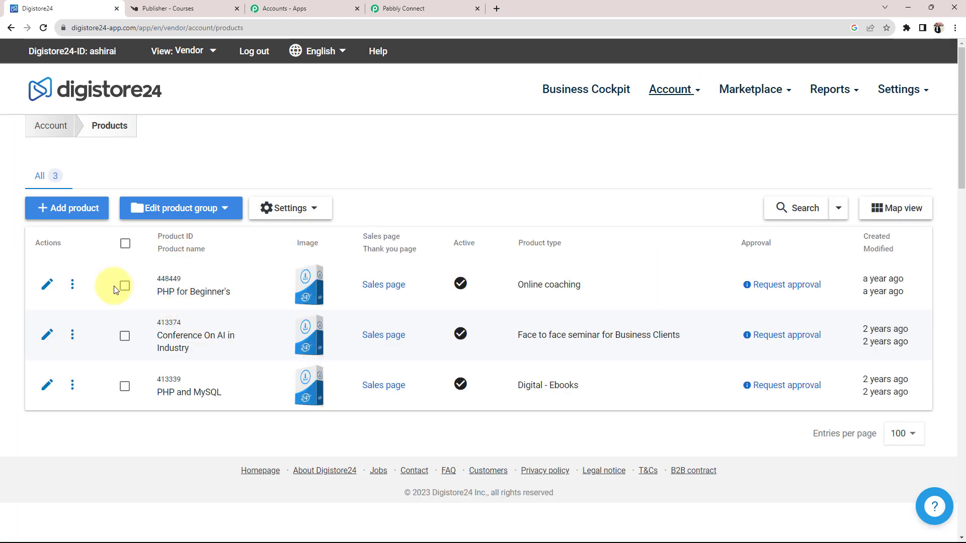
Start a test purchase of PHP for Beginner's and fill in the buyer's name, e-mail address and ZIP code
{"action": "left_click", "coordinate": [73, 285]}
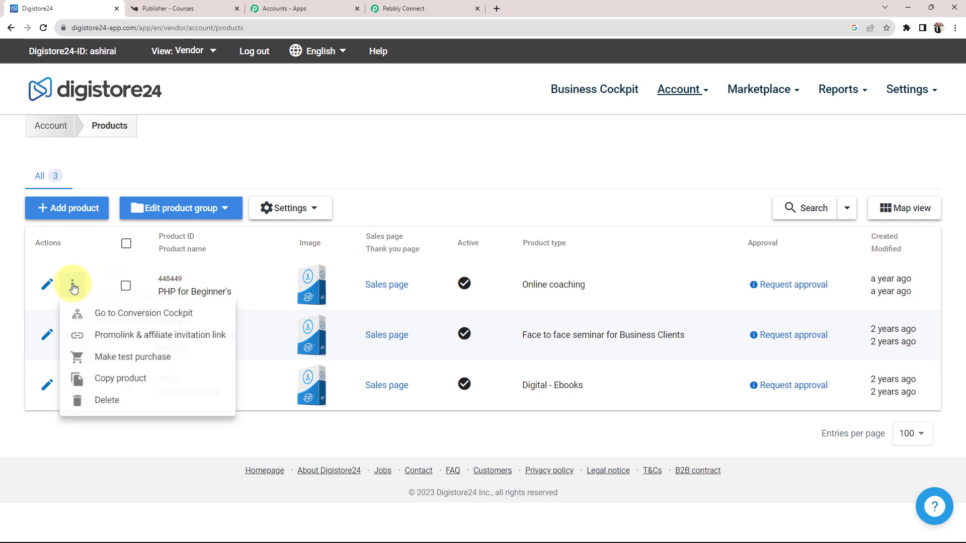
{"action": "left_click", "coordinate": [108, 361]}
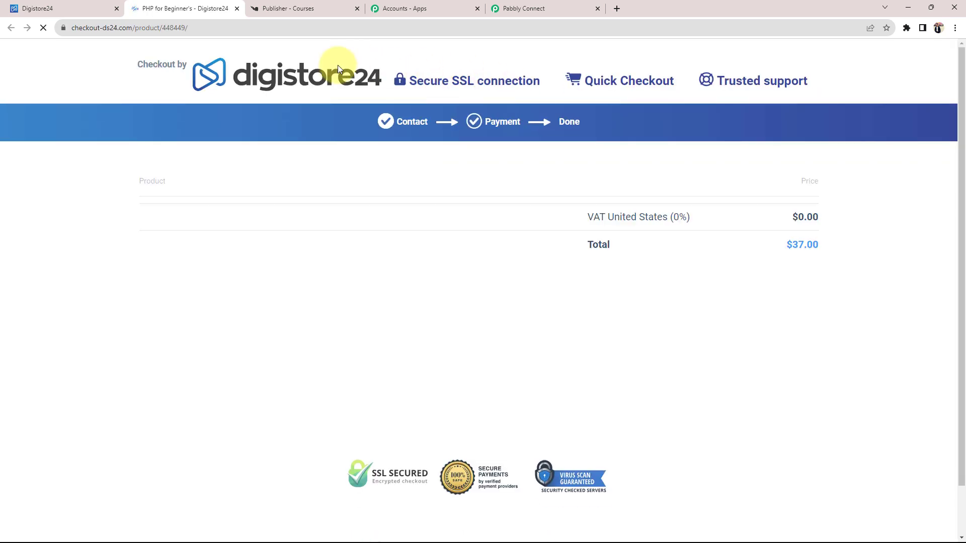
{"action": "scroll", "coordinate": [41, 264], "scroll_direction": "down", "scroll_amount": 1}
{"action": "scroll", "coordinate": [41, 264], "scroll_direction": "down", "scroll_amount": 1}
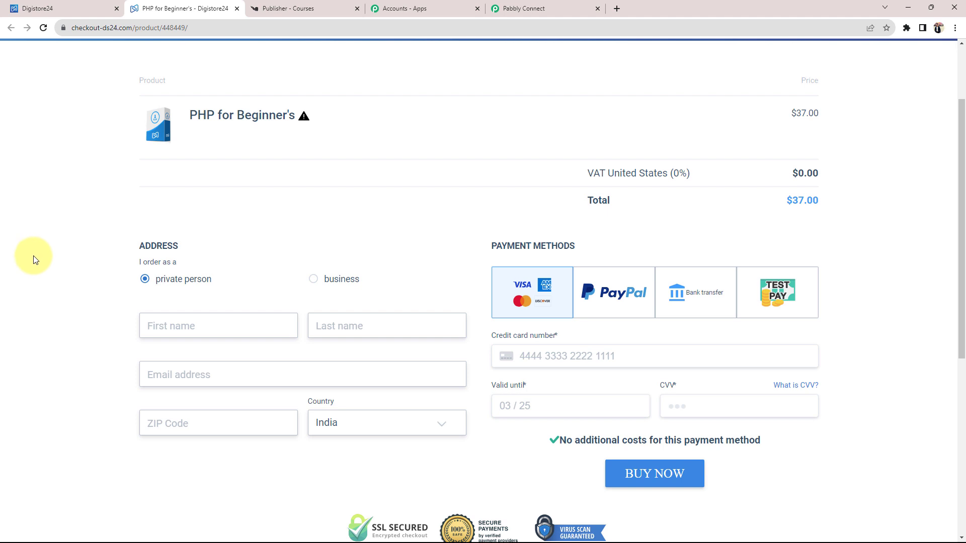
{"action": "scroll", "coordinate": [40, 262], "scroll_direction": "down", "scroll_amount": 1}
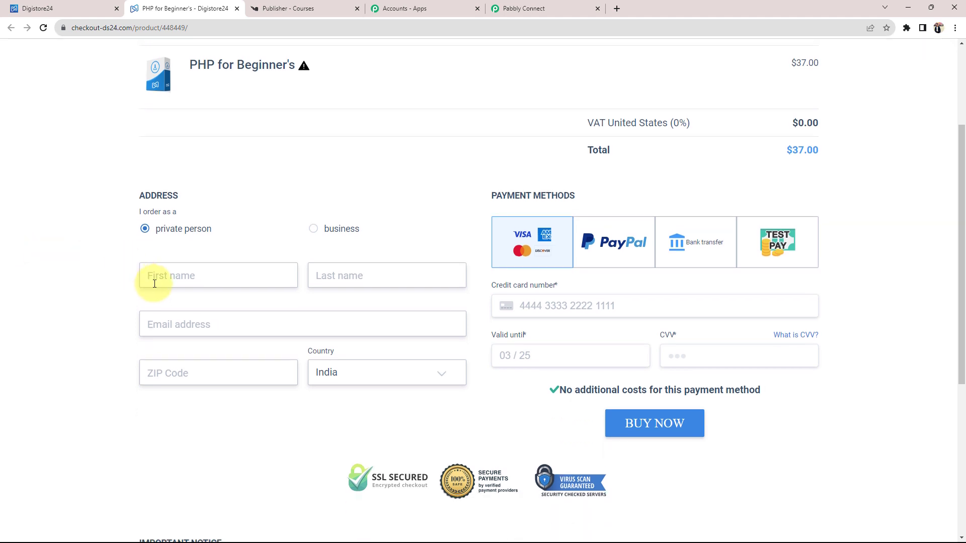
{"action": "left_click", "coordinate": [154, 284]}
{"action": "left_click", "coordinate": [209, 343]}
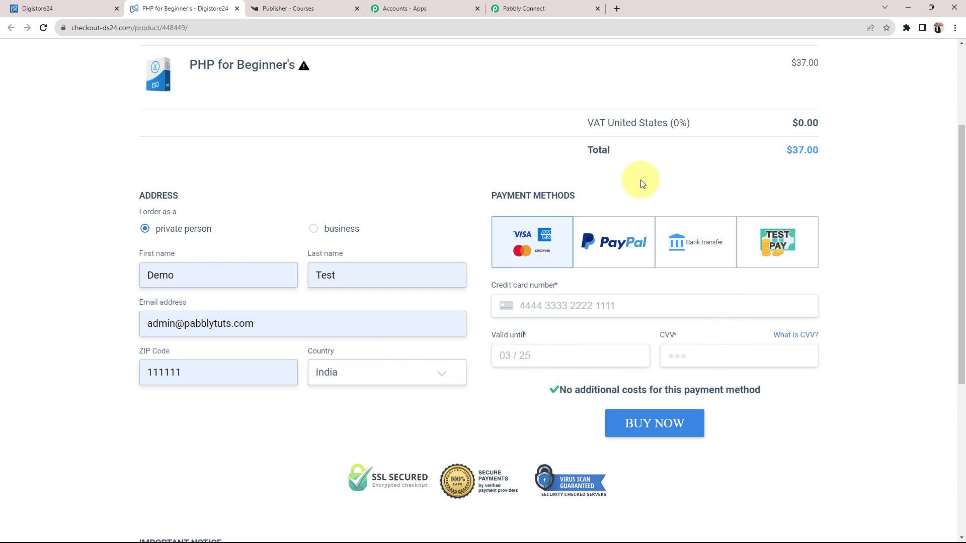
Place the PHP for Beginner's order with the Test Pay payment method and check the order confirmation
{"action": "double_click", "coordinate": [599, 151]}
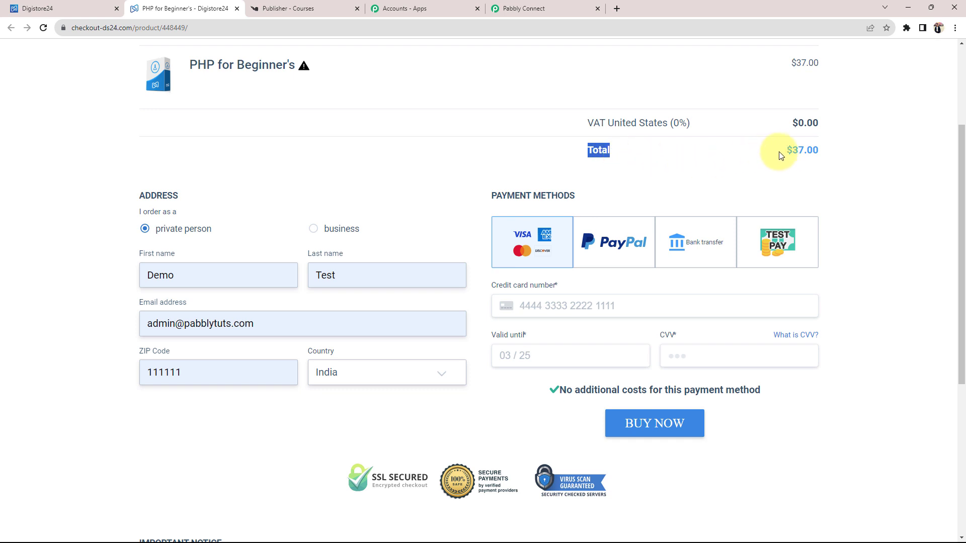
{"action": "left_click_drag", "start_coordinate": [786, 151], "coordinate": [819, 152]}
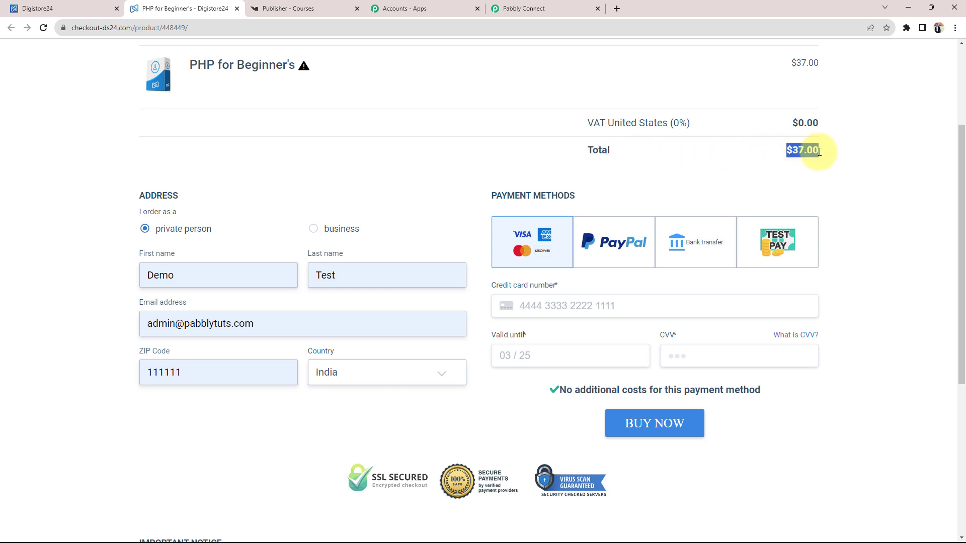
{"action": "left_click", "coordinate": [775, 240]}
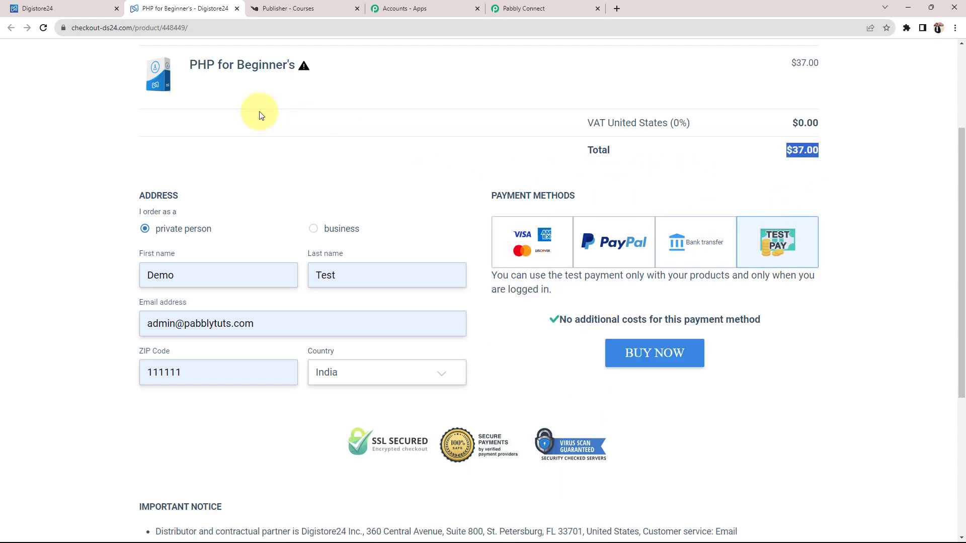
{"action": "left_click", "coordinate": [640, 352]}
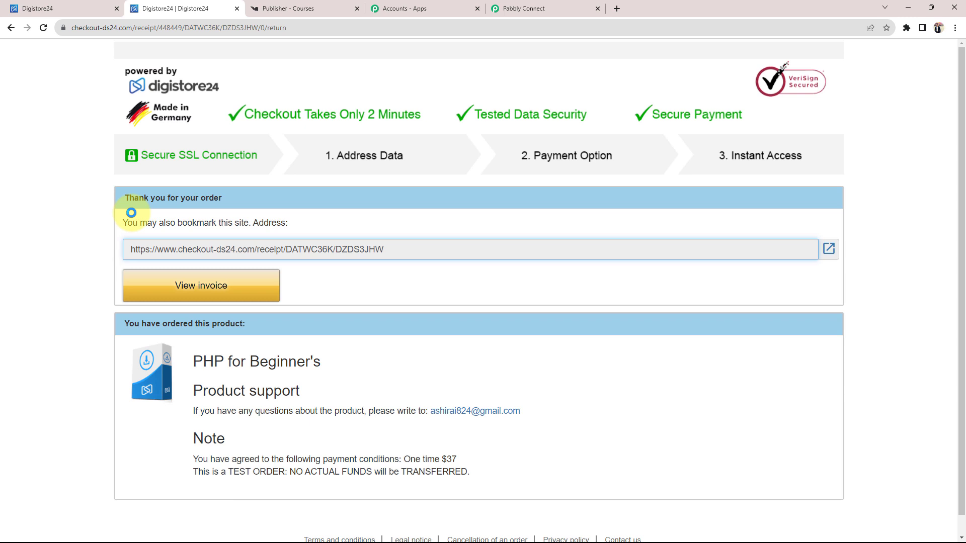
{"action": "left_click_drag", "start_coordinate": [121, 196], "coordinate": [285, 217]}
{"action": "left_click_drag", "start_coordinate": [193, 363], "coordinate": [337, 373]}
{"action": "left_click", "coordinate": [45, 344]}
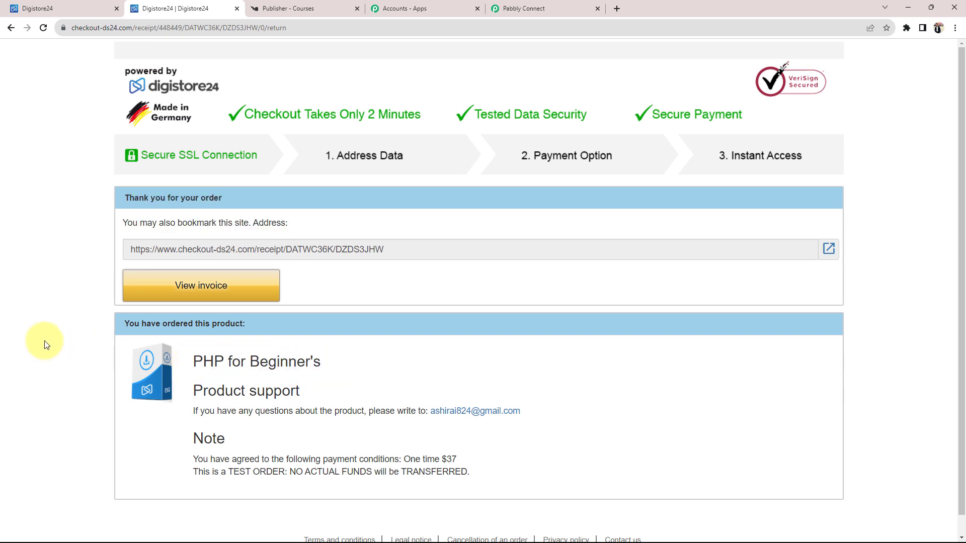
Switch to Pabbly Connect and examine the captured response's Zipcode, Product Name, Last Name and First Name fields
{"action": "left_click", "coordinate": [495, 9]}
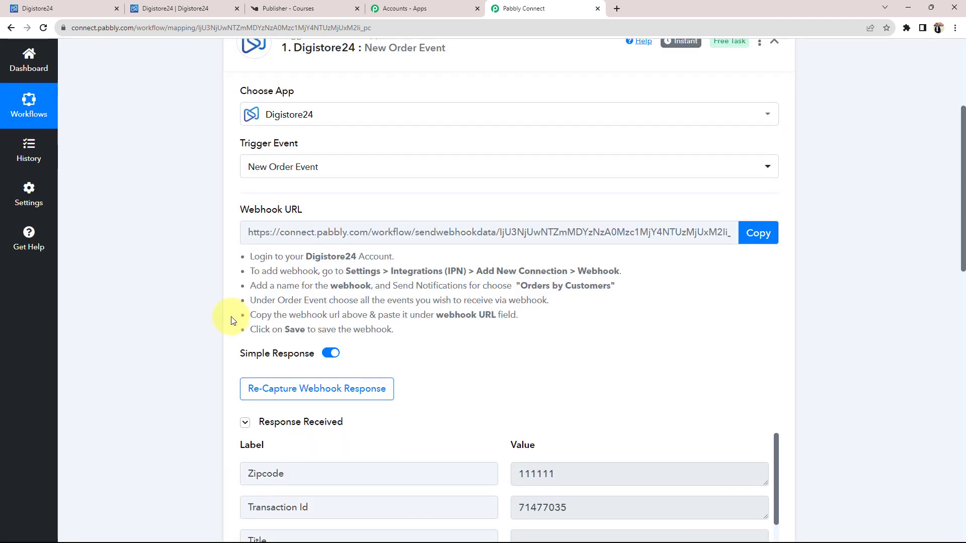
{"action": "scroll", "coordinate": [151, 315], "scroll_direction": "down", "scroll_amount": 4}
{"action": "left_click", "coordinate": [545, 275]}
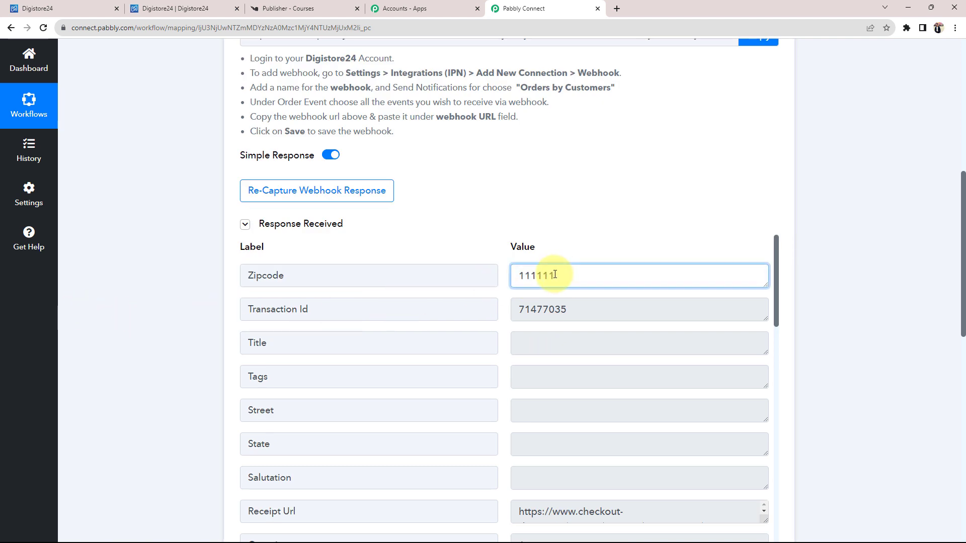
{"action": "double_click", "coordinate": [524, 277]}
{"action": "scroll", "coordinate": [500, 388], "scroll_direction": "down", "scroll_amount": 3}
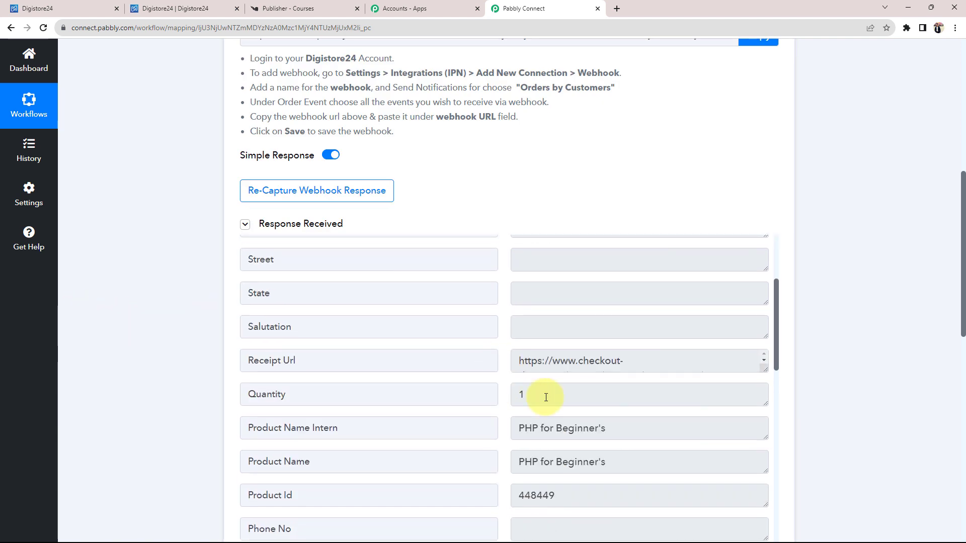
{"action": "left_click_drag", "start_coordinate": [625, 427], "coordinate": [438, 422]}
{"action": "scroll", "coordinate": [435, 416], "scroll_direction": "down", "scroll_amount": 1}
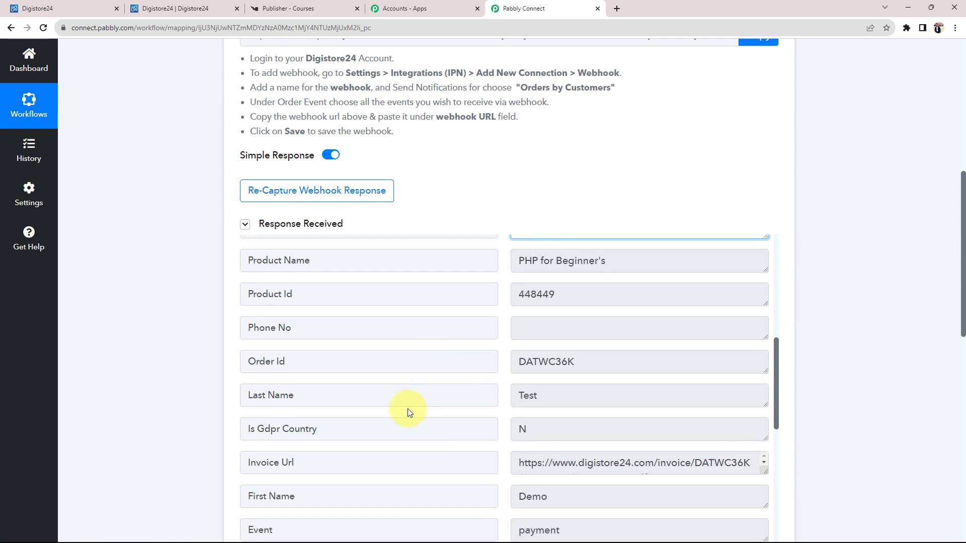
{"action": "left_click", "coordinate": [555, 396]}
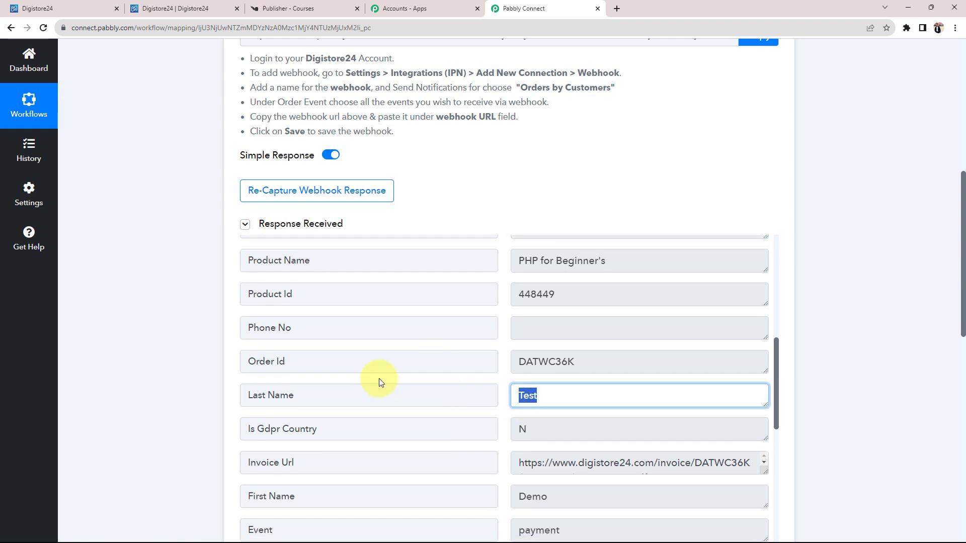
{"action": "scroll", "coordinate": [379, 380], "scroll_direction": "down", "scroll_amount": 3}
{"action": "left_click_drag", "start_coordinate": [563, 398], "coordinate": [516, 398]}
{"action": "scroll", "coordinate": [540, 399], "scroll_direction": "down", "scroll_amount": 4}
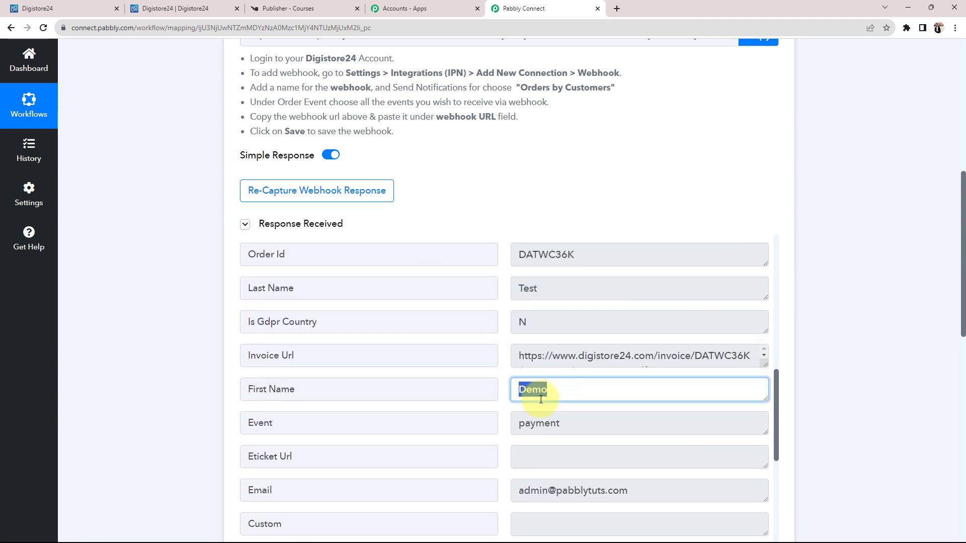
Examine the Email and Amount Netto fields of the captured Digistore24 order response
{"action": "left_click_drag", "start_coordinate": [650, 298], "coordinate": [490, 308]}
{"action": "scroll", "coordinate": [660, 397], "scroll_direction": "down", "scroll_amount": 1}
{"action": "scroll", "coordinate": [659, 397], "scroll_direction": "down", "scroll_amount": 1}
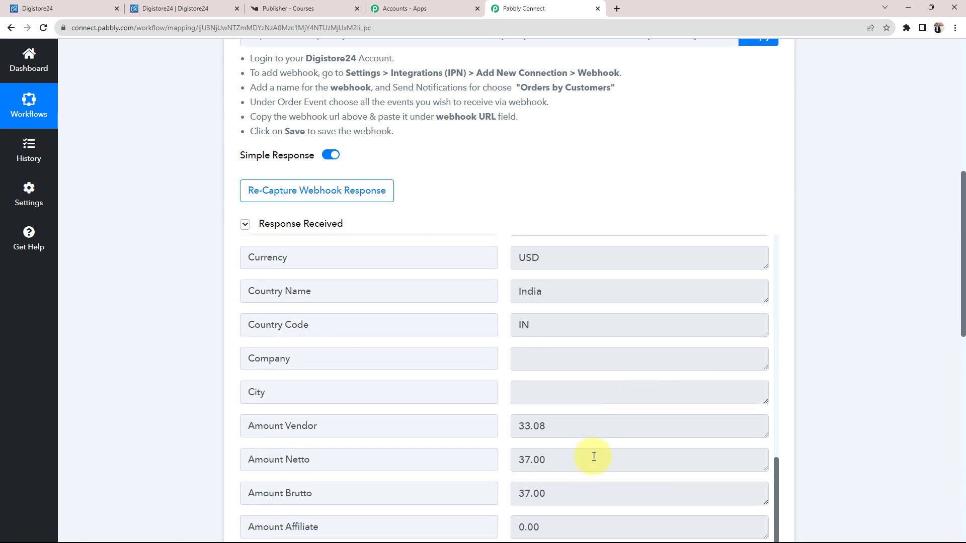
{"action": "left_click", "coordinate": [578, 460]}
{"action": "left_click_drag", "start_coordinate": [545, 460], "coordinate": [512, 458]}
{"action": "scroll", "coordinate": [378, 373], "scroll_direction": "down", "scroll_amount": 2}
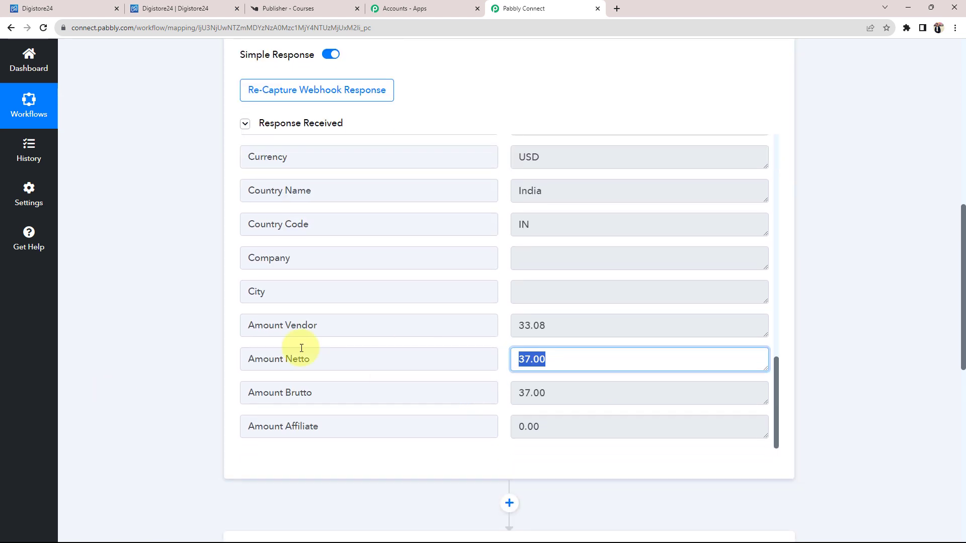
{"action": "left_click", "coordinate": [194, 296]}
{"action": "scroll", "coordinate": [165, 300], "scroll_direction": "up", "scroll_amount": 10}
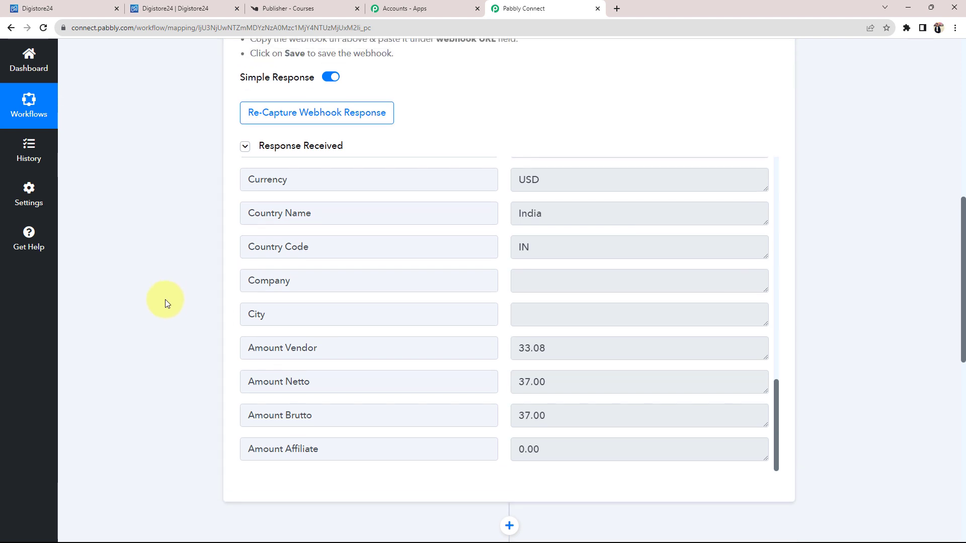
Collapse the Digistore24 New Order Event trigger and reopen it to recheck its received response
{"action": "left_click", "coordinate": [496, 250]}
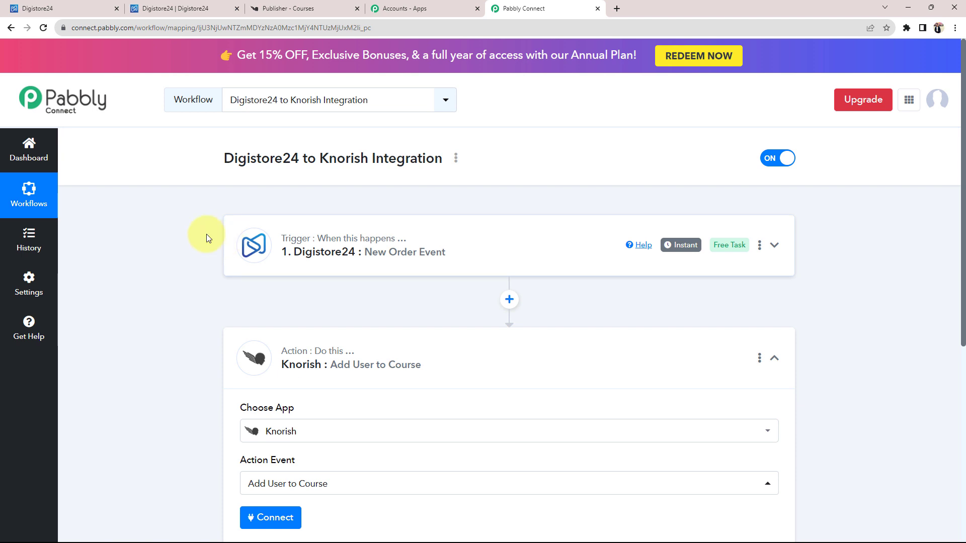
{"action": "scroll", "coordinate": [206, 234], "scroll_direction": "down", "scroll_amount": 2}
{"action": "left_click", "coordinate": [401, 157]}
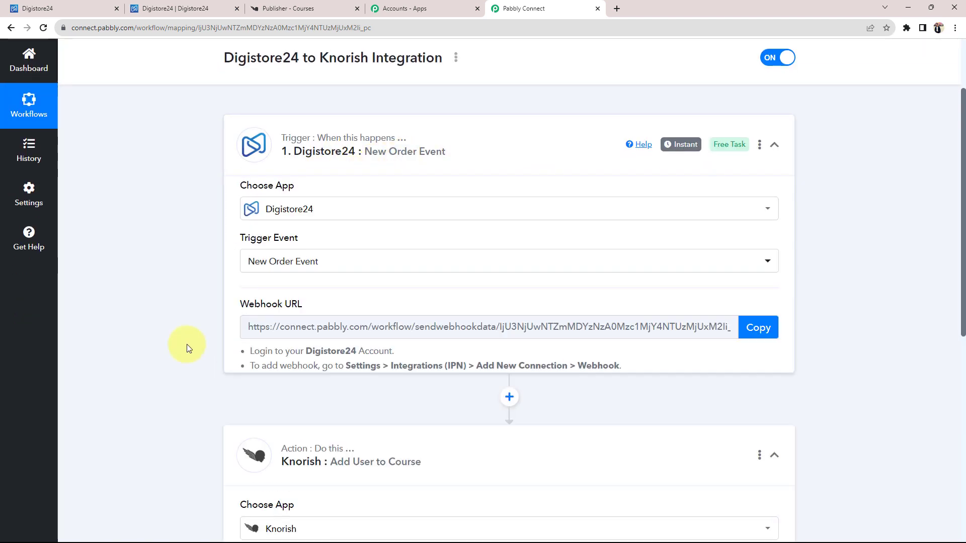
{"action": "scroll", "coordinate": [232, 345], "scroll_direction": "down", "scroll_amount": 9}
{"action": "left_click_drag", "start_coordinate": [600, 319], "coordinate": [492, 320]}
{"action": "left_click", "coordinate": [560, 351]}
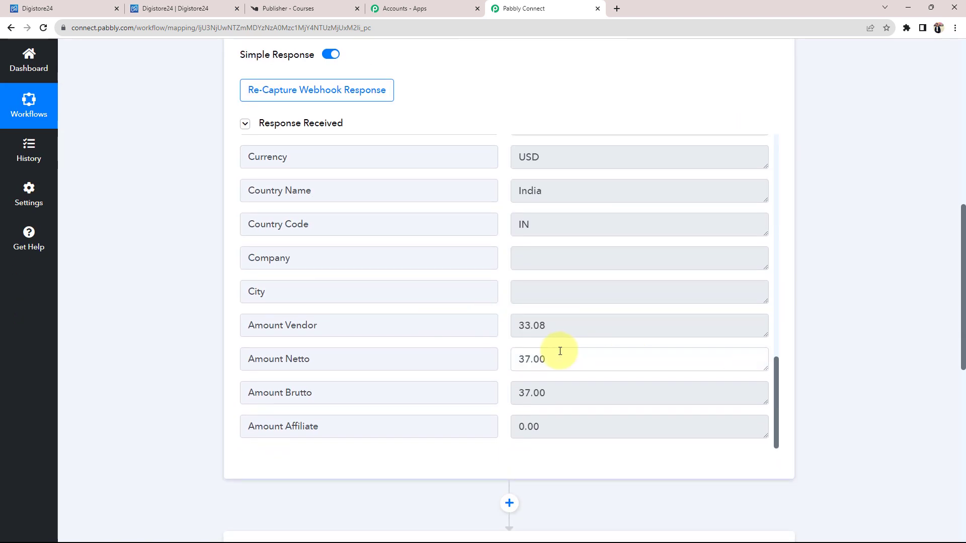
{"action": "left_click_drag", "start_coordinate": [560, 351], "coordinate": [99, 243]}
Start connecting the Knorish Add User to Course action with the Add New Connection option
{"action": "scroll", "coordinate": [159, 266], "scroll_direction": "down", "scroll_amount": 7}
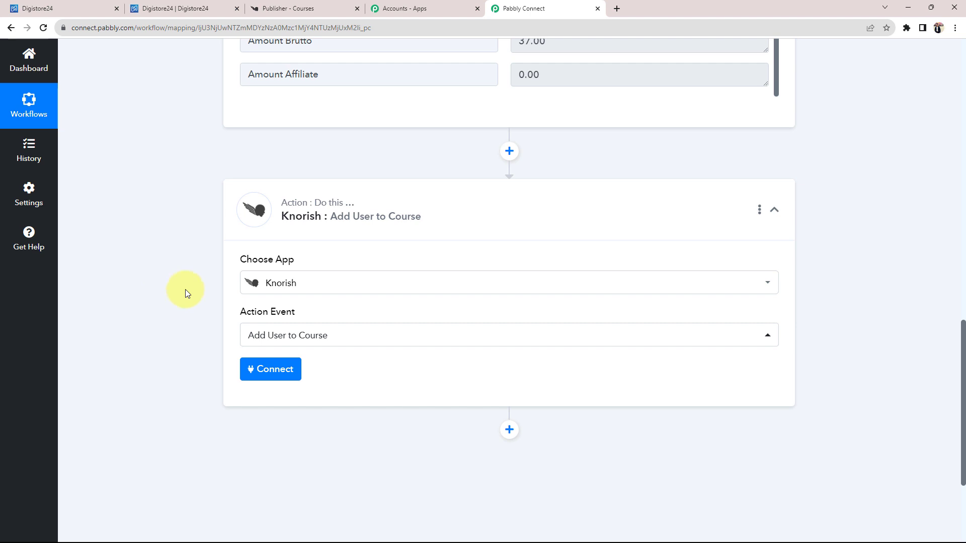
{"action": "left_click", "coordinate": [270, 368]}
{"action": "left_click", "coordinate": [284, 6]}
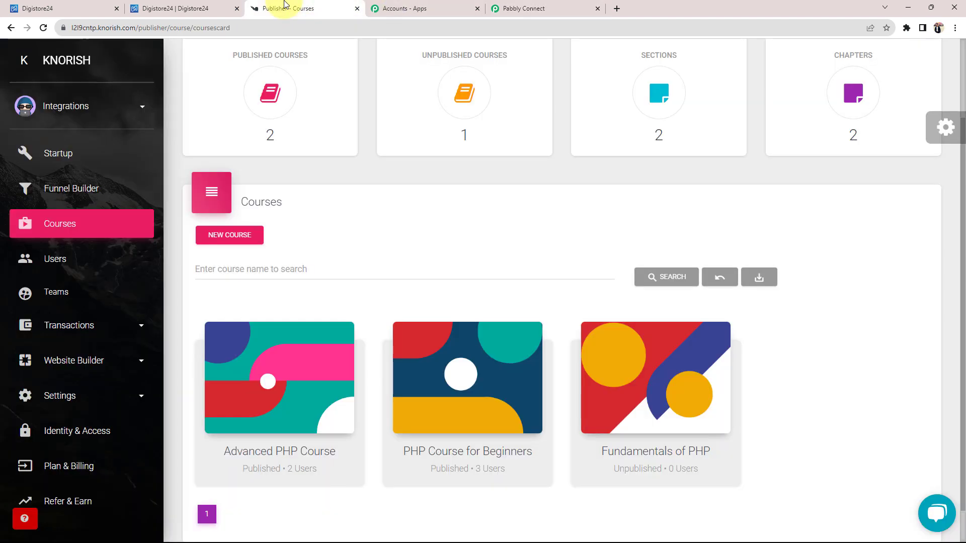
{"action": "left_click", "coordinate": [536, 8]}
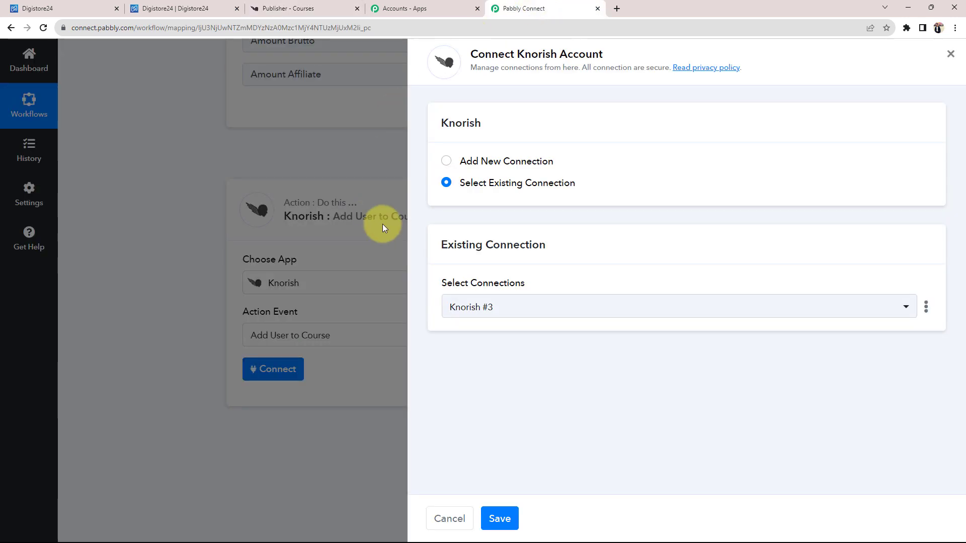
{"action": "left_click", "coordinate": [445, 162]}
{"action": "scroll", "coordinate": [615, 284], "scroll_direction": "down", "scroll_amount": 1}
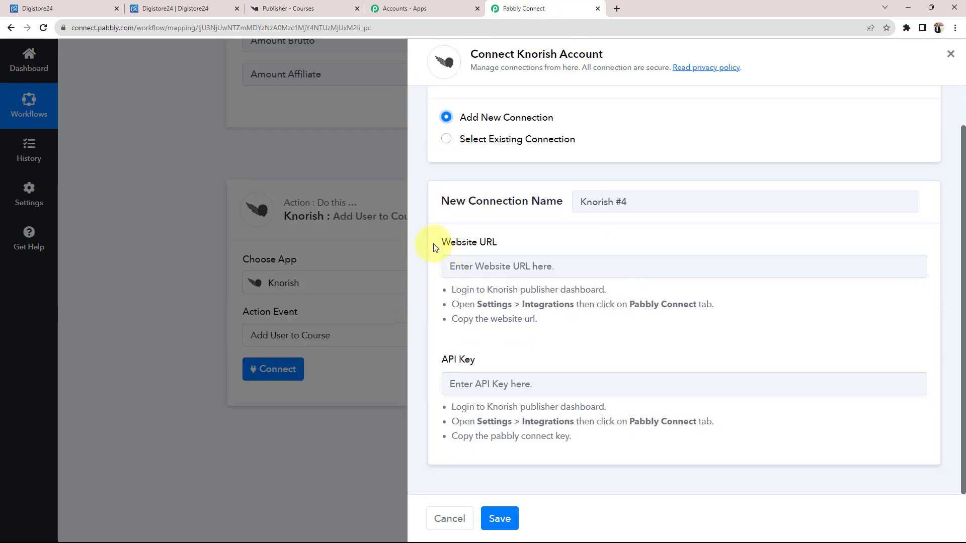
Read the instructions for obtaining the Website URL and API Key of the new Knorish connection
{"action": "left_click_drag", "start_coordinate": [436, 244], "coordinate": [488, 241]}
{"action": "left_click", "coordinate": [438, 356]}
{"action": "left_click_drag", "start_coordinate": [437, 360], "coordinate": [492, 352]}
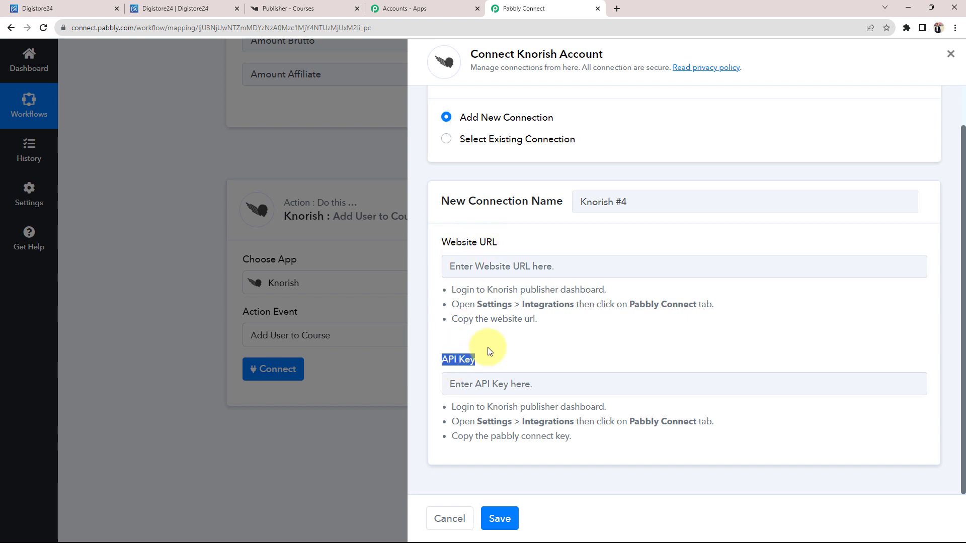
{"action": "left_click", "coordinate": [458, 306]}
{"action": "left_click_drag", "start_coordinate": [455, 290], "coordinate": [535, 319]}
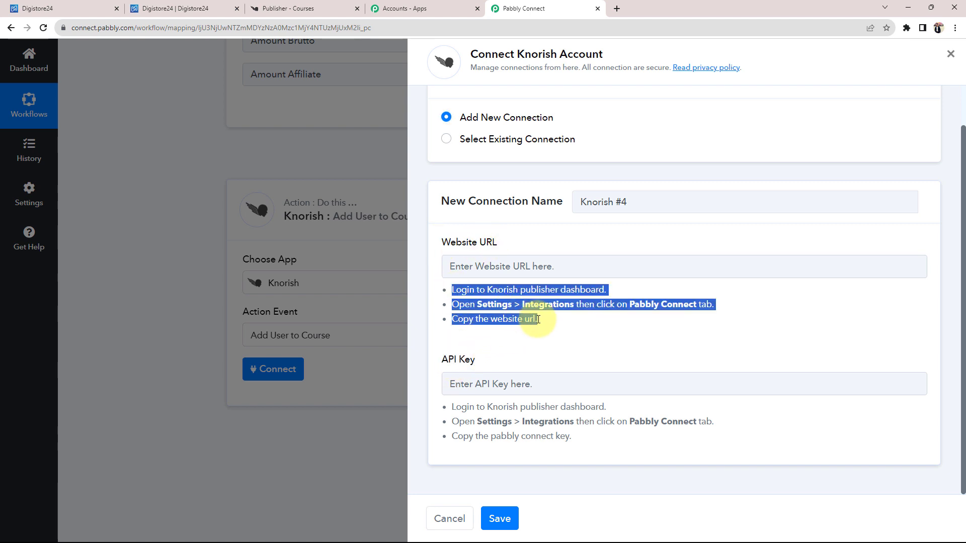
{"action": "left_click", "coordinate": [501, 353]}
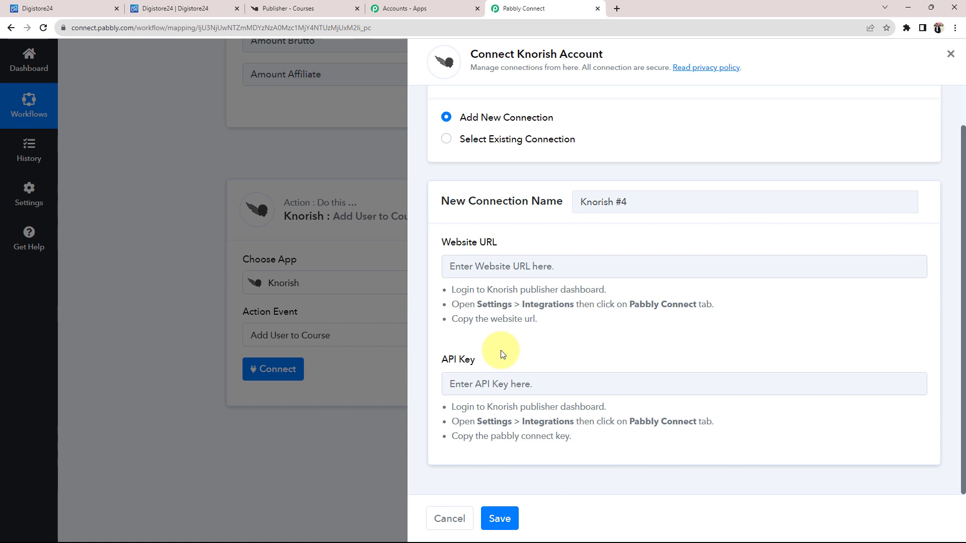
Switch to Knorish and open the Pabbly Connect page of its integration settings, dismissing the Latest Updates pop-up
{"action": "left_click", "coordinate": [297, 9]}
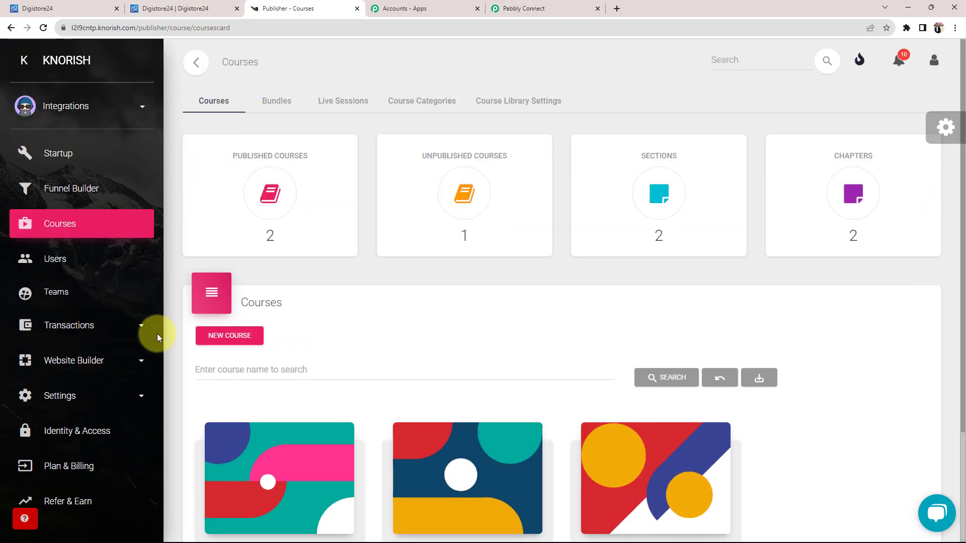
{"action": "left_click", "coordinate": [76, 395]}
{"action": "scroll", "coordinate": [79, 393], "scroll_direction": "down", "scroll_amount": 5}
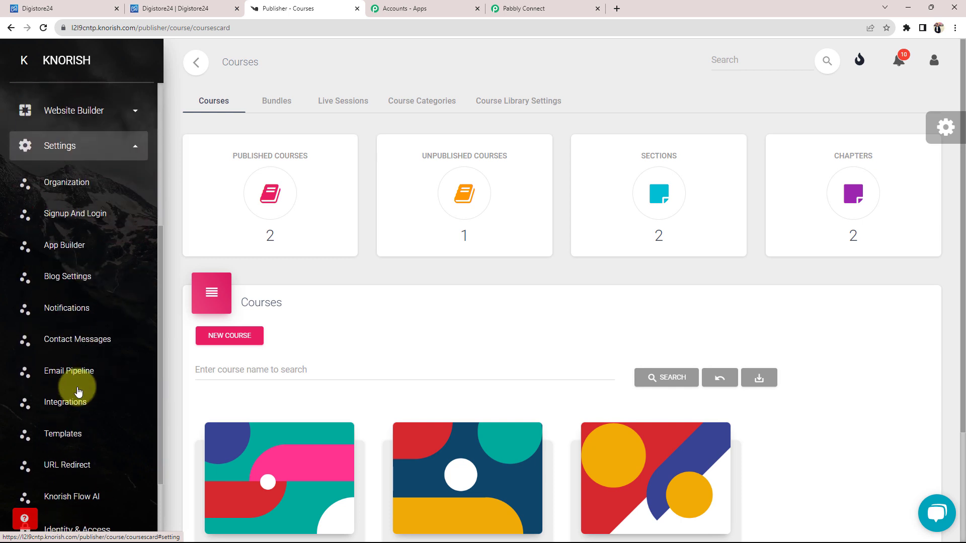
{"action": "left_click", "coordinate": [71, 401]}
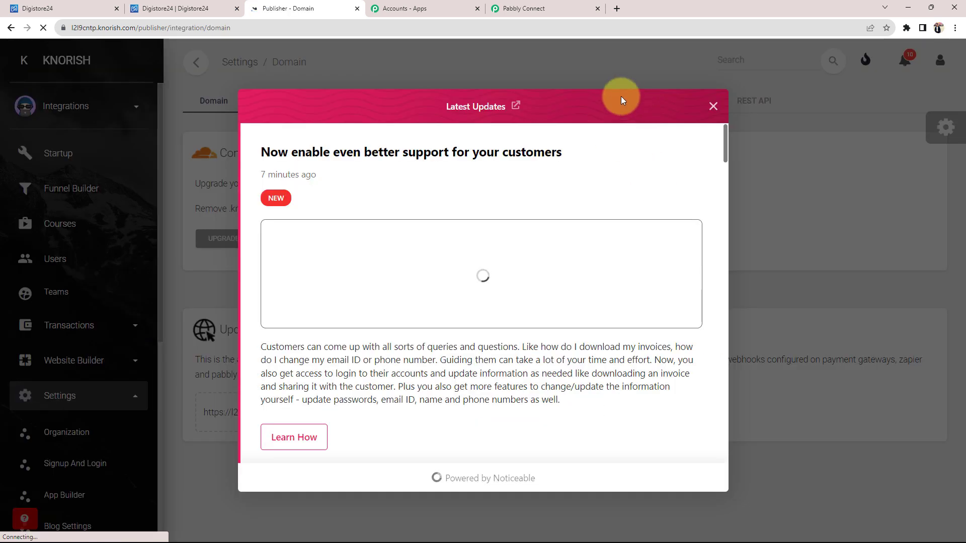
{"action": "left_click", "coordinate": [710, 109]}
{"action": "left_click", "coordinate": [621, 106]}
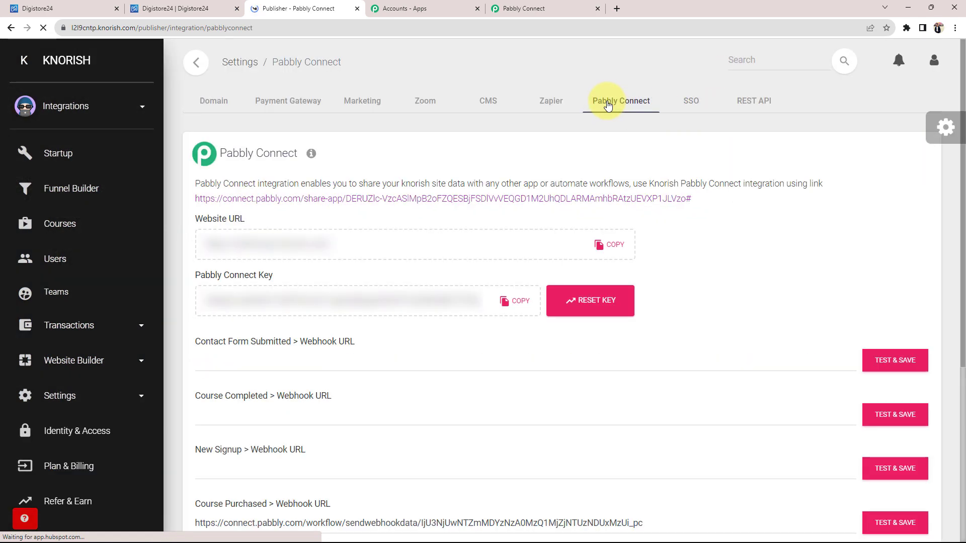
Copy the Website URL from Knorish and paste it into the new Knorish connection in Pabbly Connect
{"action": "left_click", "coordinate": [610, 248]}
{"action": "left_click", "coordinate": [521, 9]}
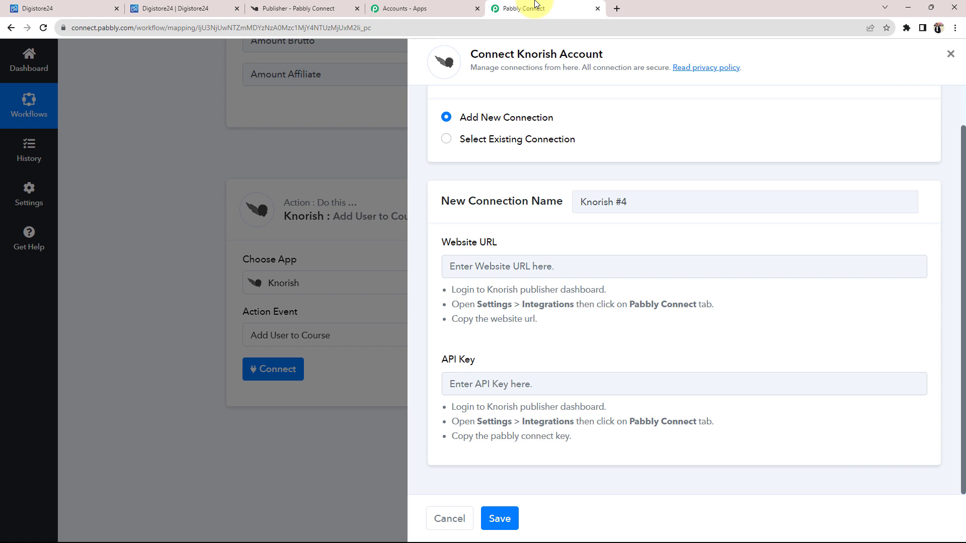
{"action": "left_click", "coordinate": [492, 264]}
{"action": "key", "text": "ctrl+v"}
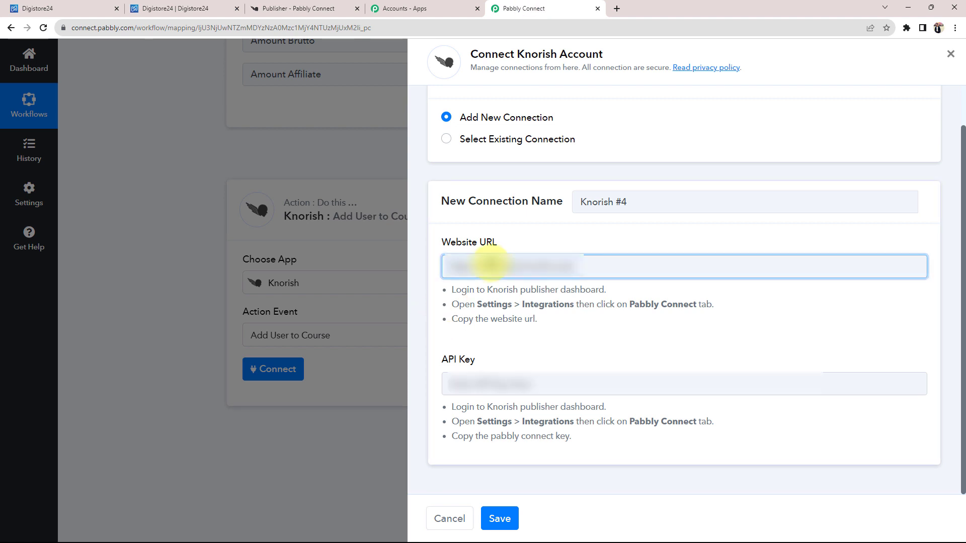
Copy the Pabbly Connect Key from Knorish, paste it as the new connection's API Key in Pabbly Connect, and save the connection
{"action": "left_click", "coordinate": [308, 5]}
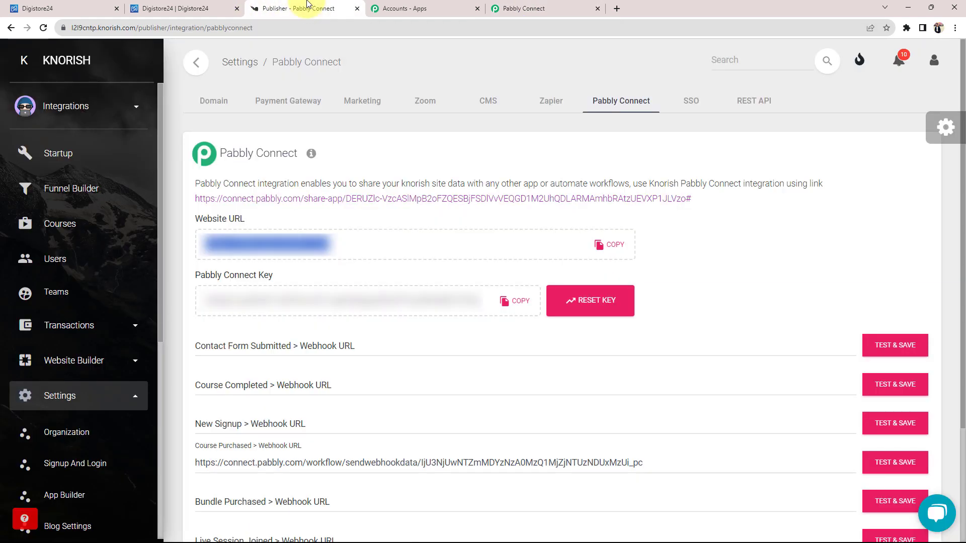
{"action": "left_click", "coordinate": [523, 304]}
{"action": "left_click", "coordinate": [523, 303]}
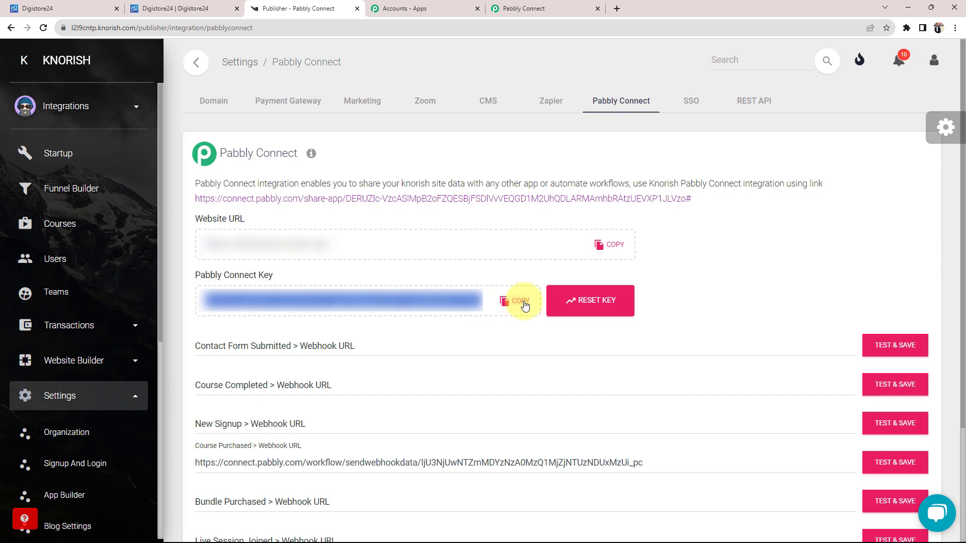
{"action": "left_click", "coordinate": [523, 9]}
{"action": "left_click", "coordinate": [483, 382]}
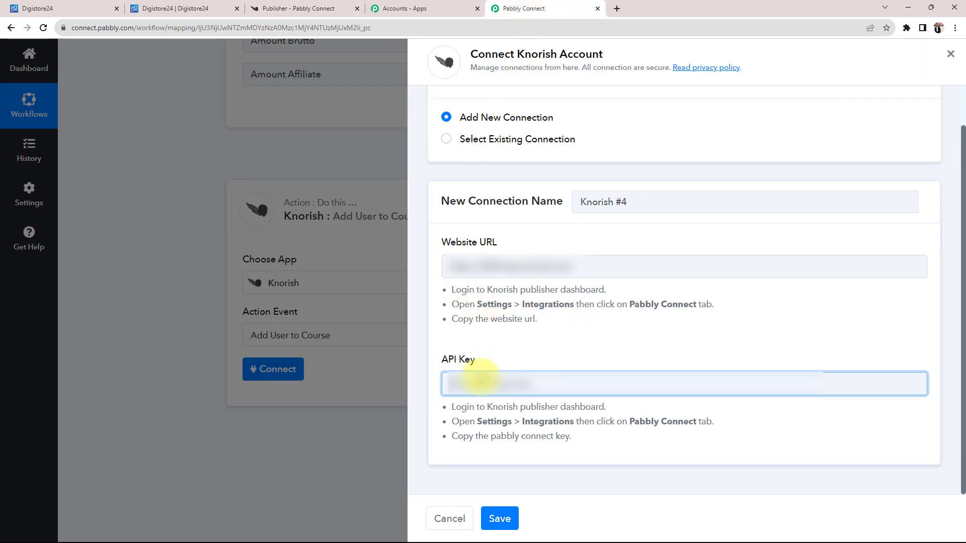
{"action": "key", "text": "ctrl+v"}
{"action": "left_click", "coordinate": [500, 519]}
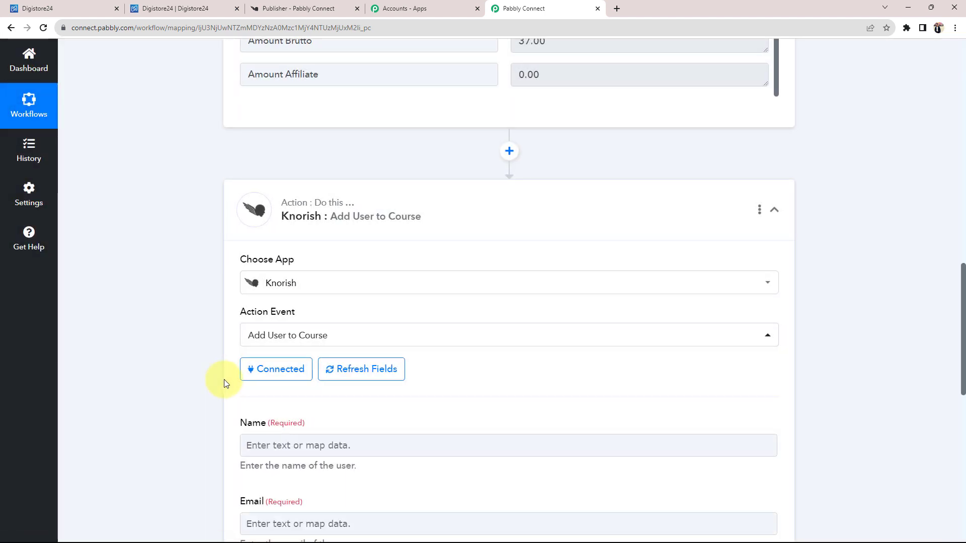
Review the required fields of the Knorish Add User to Course action against the customer details in the received Digistore24 response
{"action": "scroll", "coordinate": [227, 390], "scroll_direction": "down", "scroll_amount": 4}
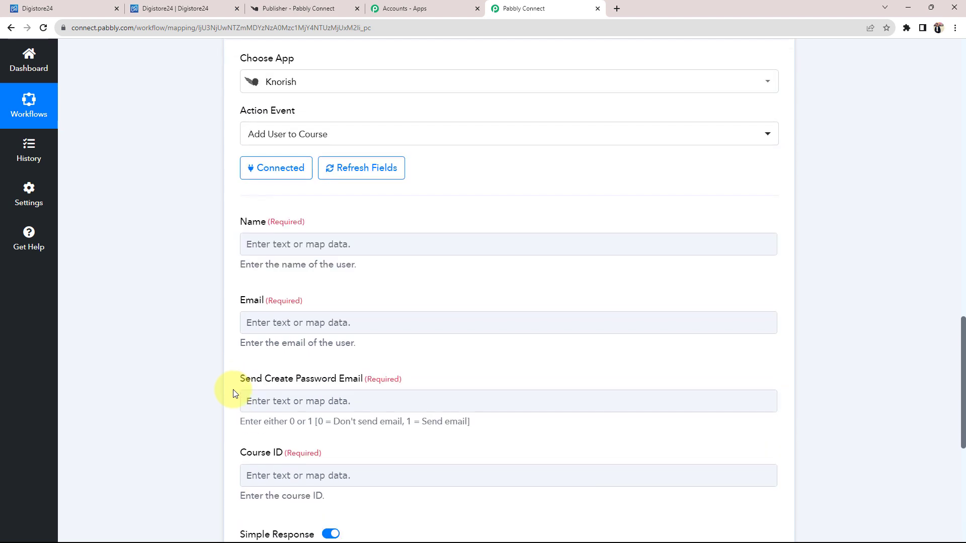
{"action": "scroll", "coordinate": [233, 393], "scroll_direction": "down", "scroll_amount": 2}
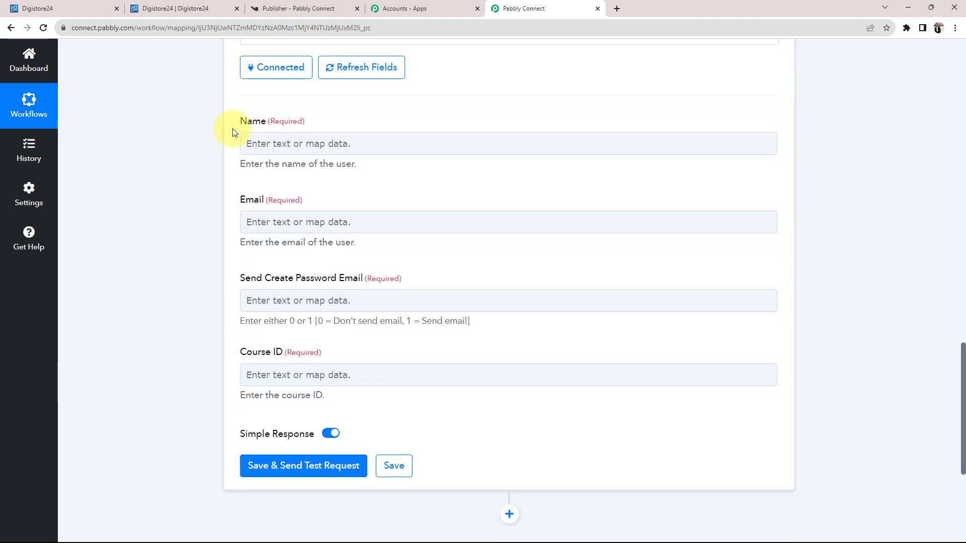
{"action": "left_click_drag", "start_coordinate": [241, 122], "coordinate": [266, 126]}
{"action": "left_click", "coordinate": [119, 206]}
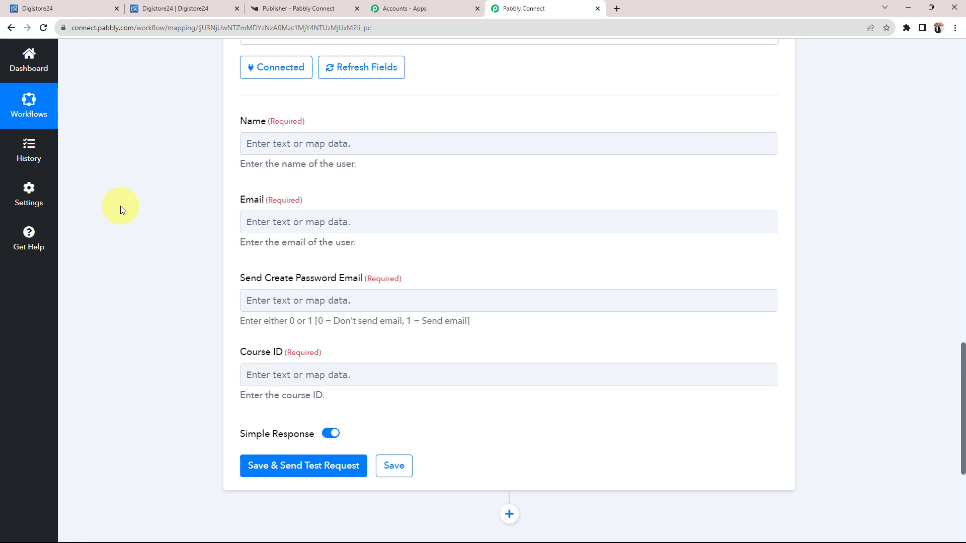
{"action": "scroll", "coordinate": [119, 207], "scroll_direction": "up", "scroll_amount": 15}
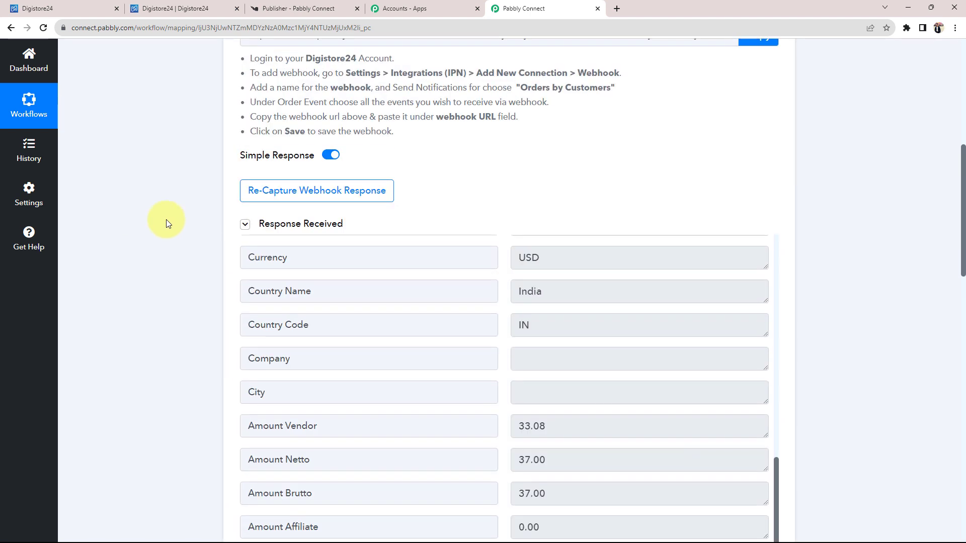
{"action": "scroll", "coordinate": [574, 361], "scroll_direction": "up", "scroll_amount": 4}
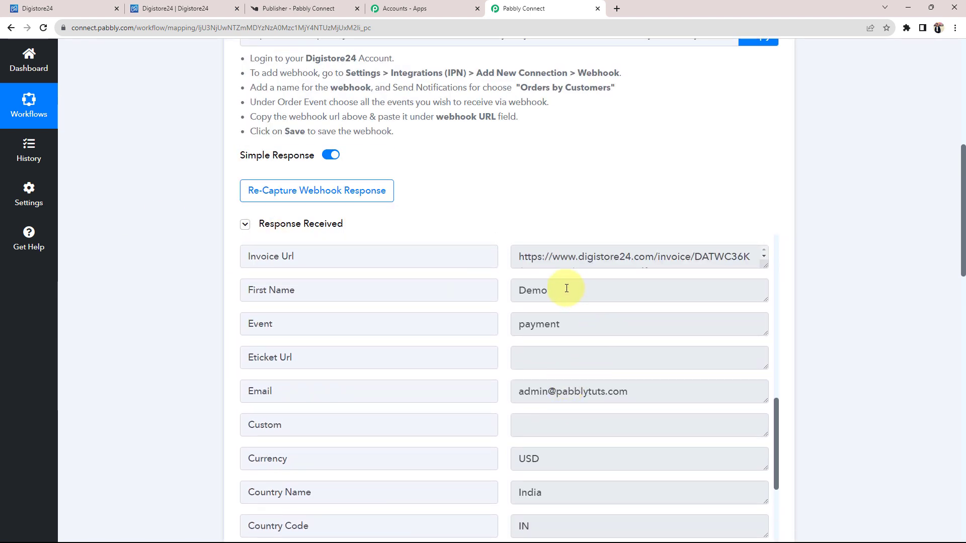
{"action": "double_click", "coordinate": [565, 287]}
{"action": "scroll", "coordinate": [130, 324], "scroll_direction": "down", "scroll_amount": 11}
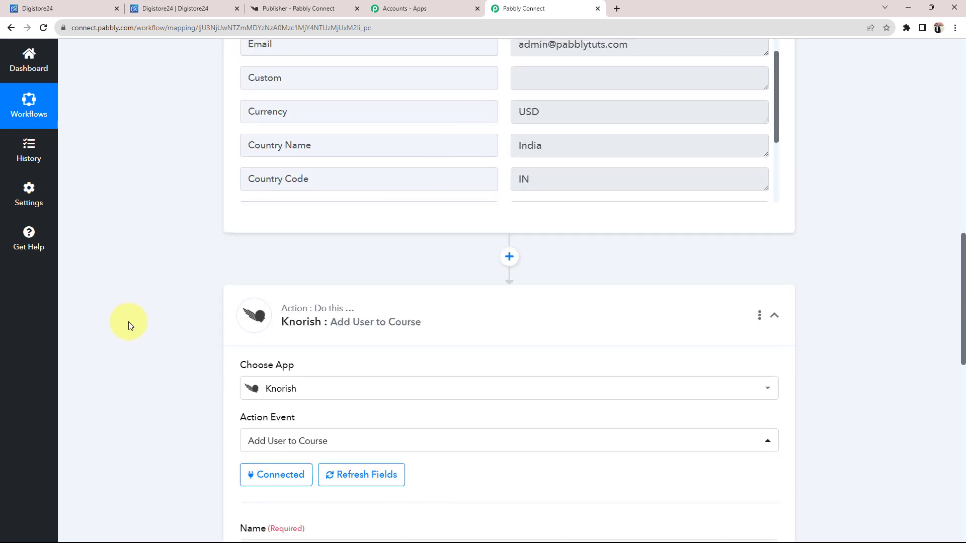
{"action": "left_click", "coordinate": [249, 341]}
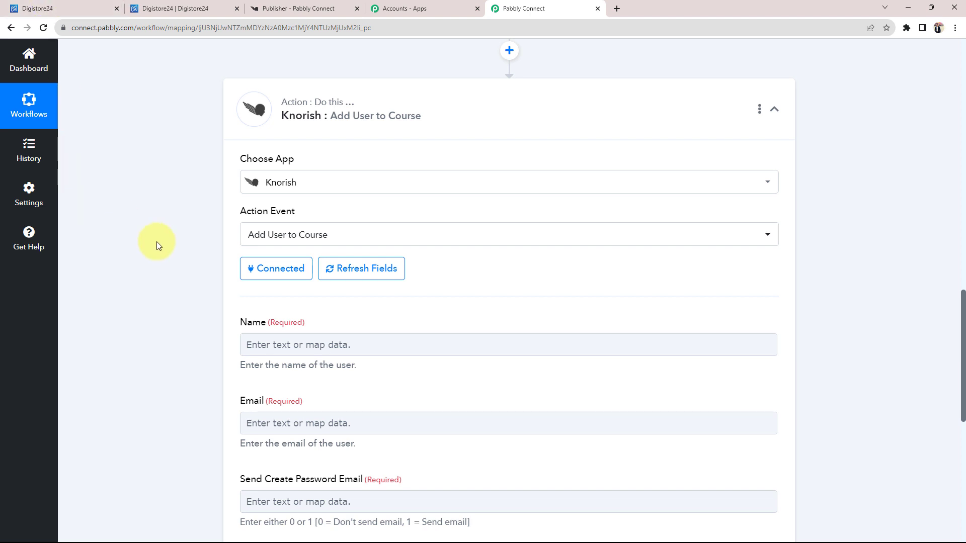
{"action": "scroll", "coordinate": [156, 242], "scroll_direction": "down", "scroll_amount": 3}
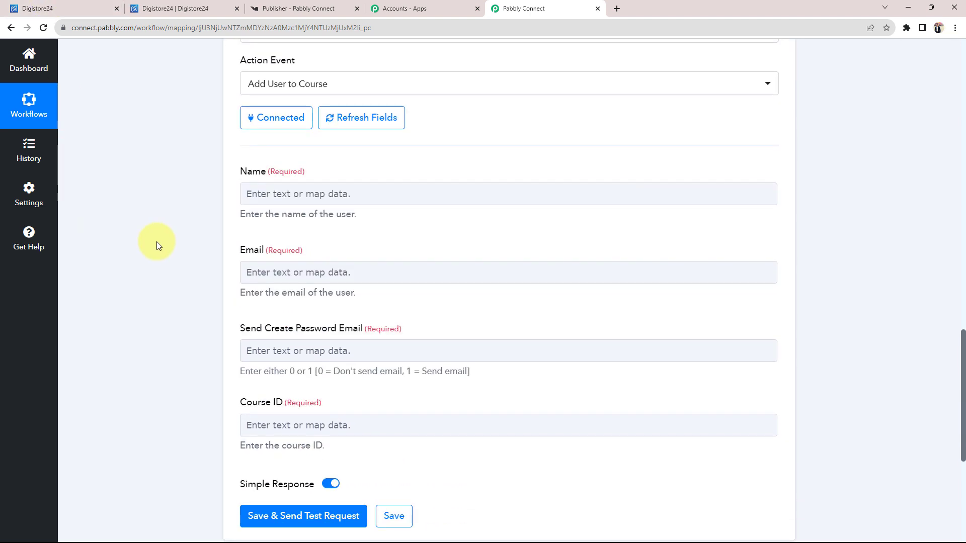
{"action": "scroll", "coordinate": [156, 242], "scroll_direction": "up", "scroll_amount": 13}
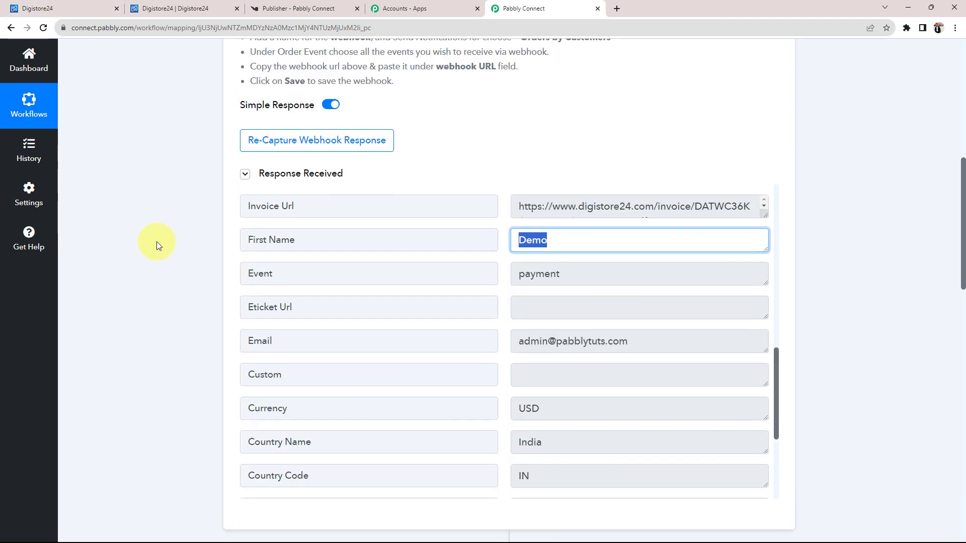
{"action": "scroll", "coordinate": [168, 345], "scroll_direction": "down", "scroll_amount": 8}
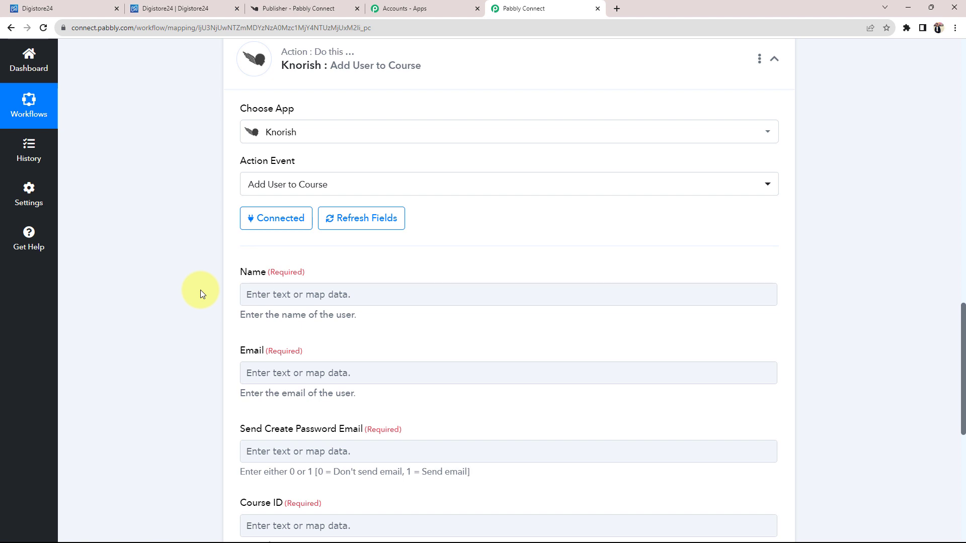
Map the Name field of the Knorish action to First Name followed by Last Name from the Digistore24 New Order Event
{"action": "scroll", "coordinate": [201, 290], "scroll_direction": "down", "scroll_amount": 1}
{"action": "left_click", "coordinate": [254, 250]}
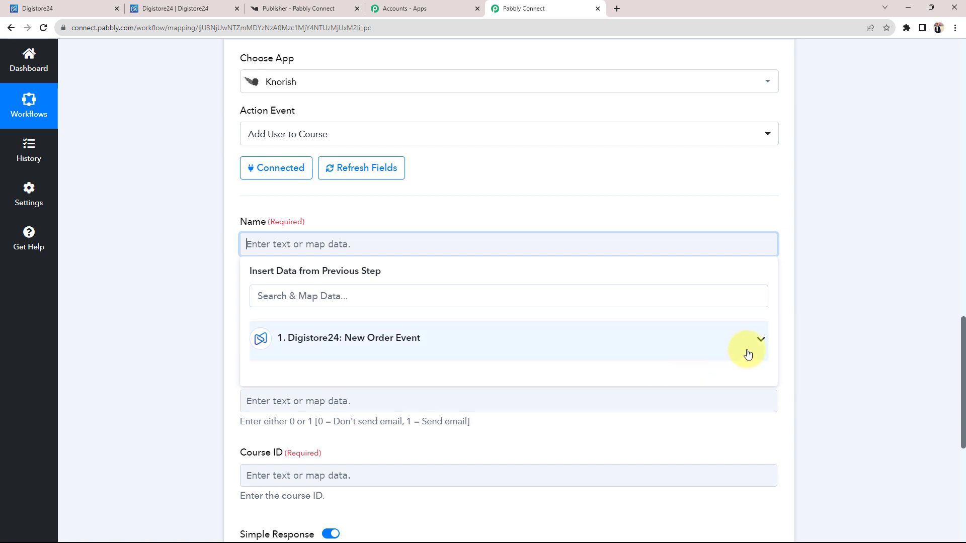
{"action": "left_click", "coordinate": [760, 341]}
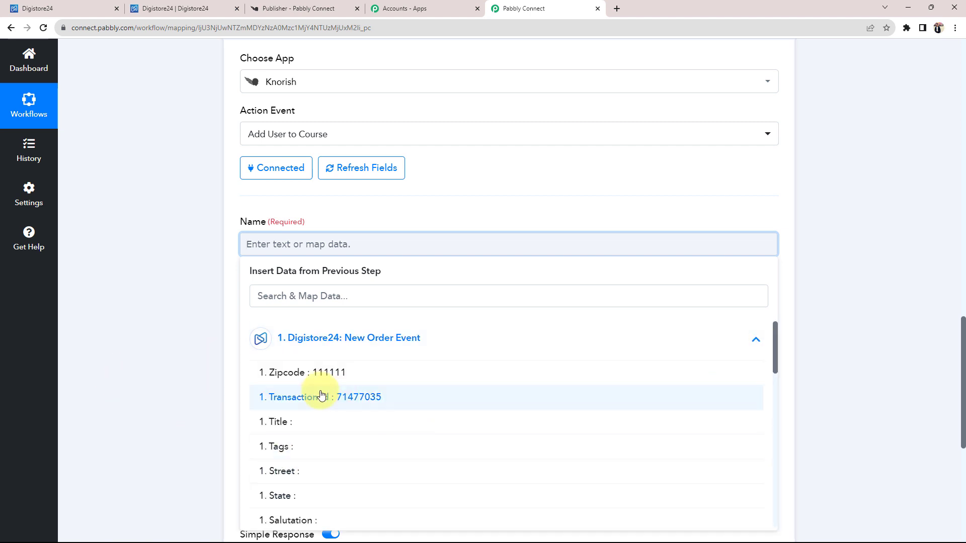
{"action": "scroll", "coordinate": [322, 397], "scroll_direction": "down", "scroll_amount": 4}
{"action": "scroll", "coordinate": [317, 414], "scroll_direction": "down", "scroll_amount": 1}
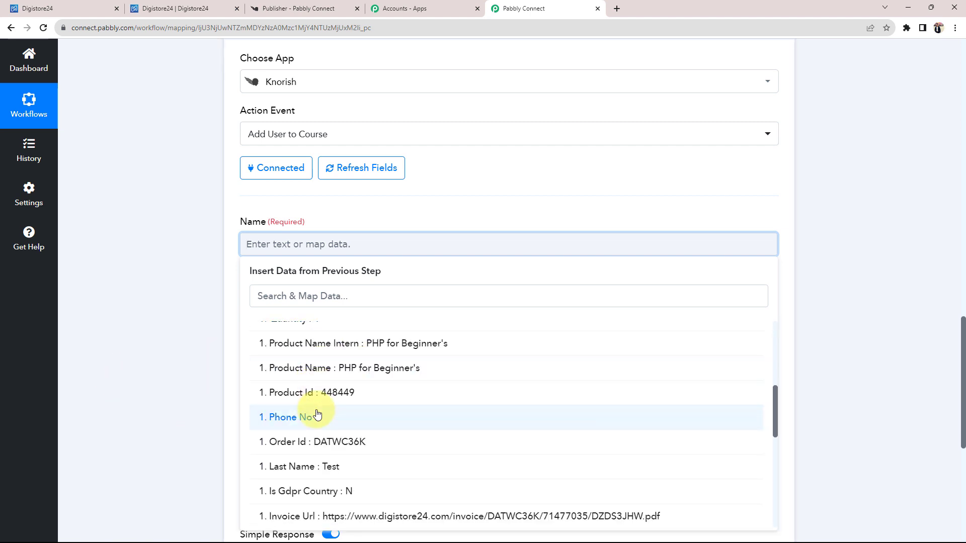
{"action": "scroll", "coordinate": [317, 414], "scroll_direction": "down", "scroll_amount": 1}
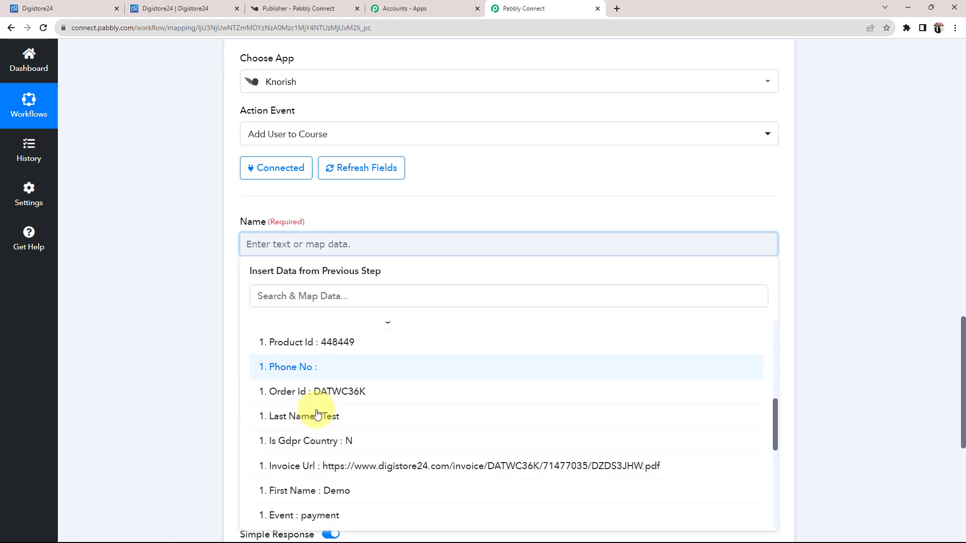
{"action": "left_click", "coordinate": [297, 491]}
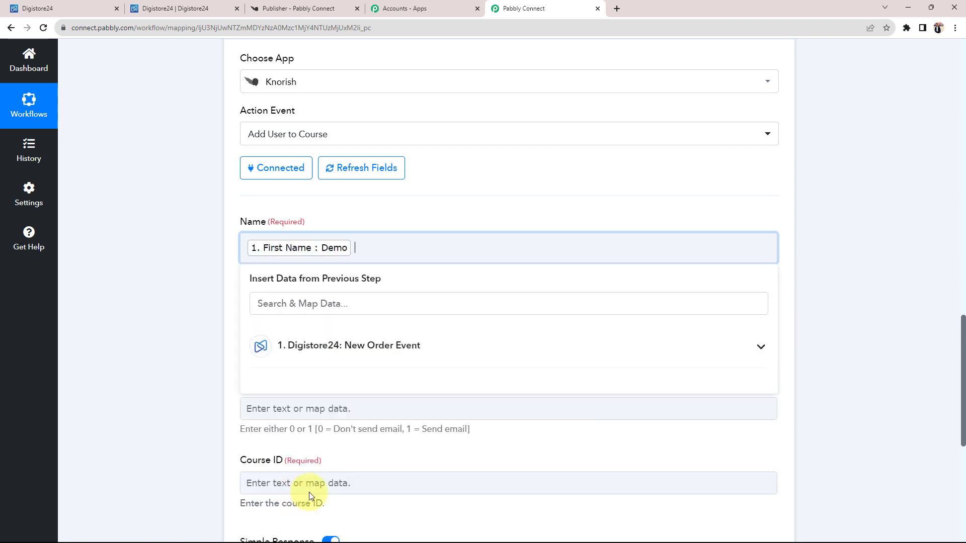
{"action": "left_click", "coordinate": [342, 340]}
{"action": "scroll", "coordinate": [344, 347], "scroll_direction": "down", "scroll_amount": 6}
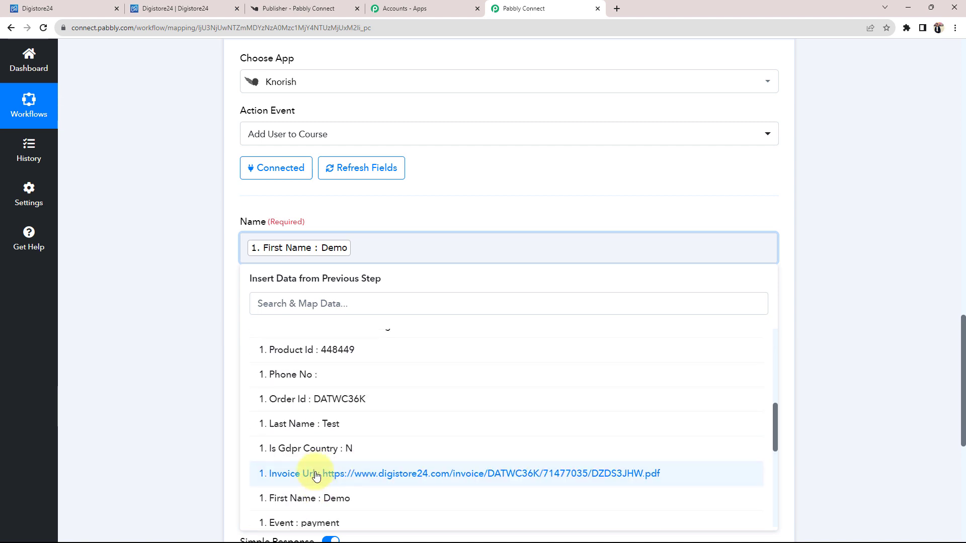
{"action": "left_click", "coordinate": [297, 424]}
{"action": "left_click", "coordinate": [182, 314]}
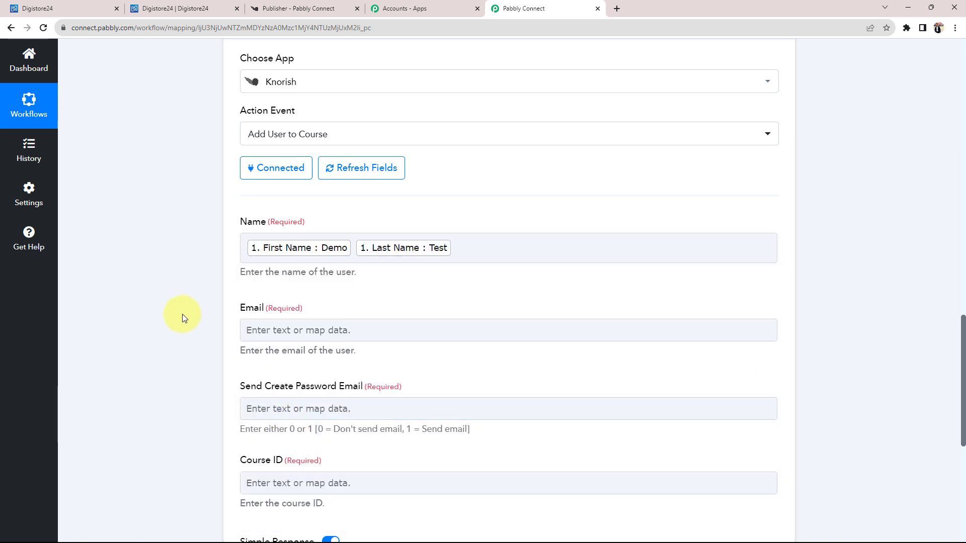
Map the Email field of the Knorish action to the Email value from the Digistore24 New Order Event
{"action": "scroll", "coordinate": [182, 314], "scroll_direction": "down", "scroll_amount": 2}
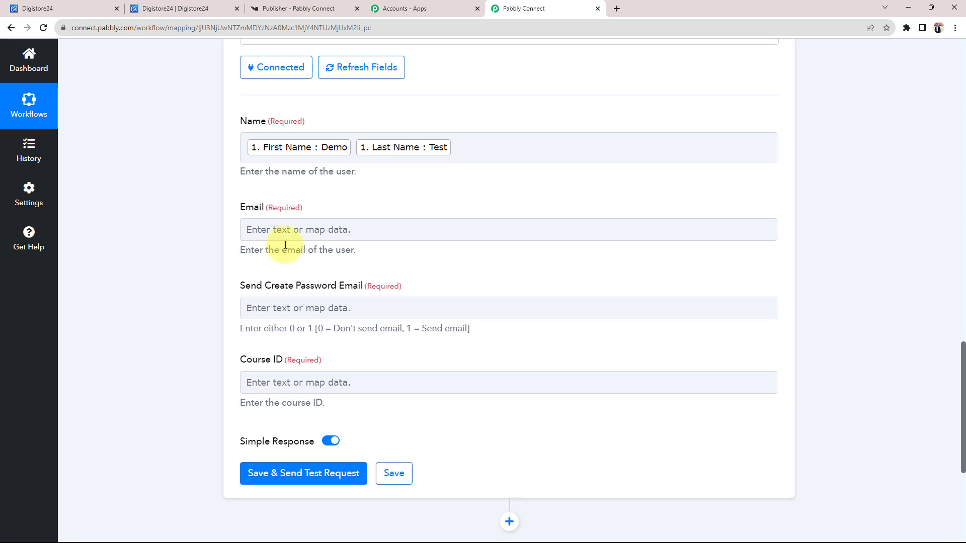
{"action": "left_click", "coordinate": [281, 231]}
{"action": "left_click", "coordinate": [301, 289]}
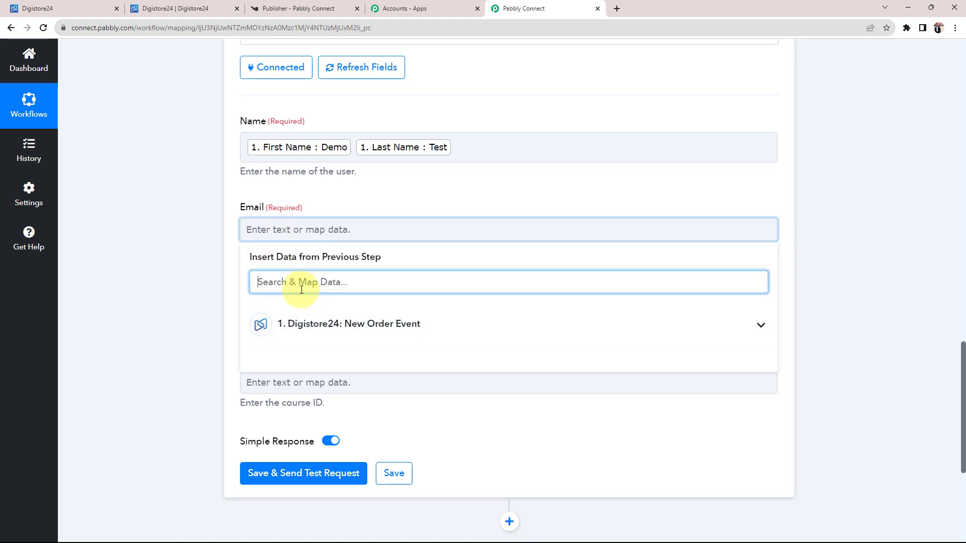
{"action": "type", "text": "em"}
{"action": "left_click", "coordinate": [309, 356]}
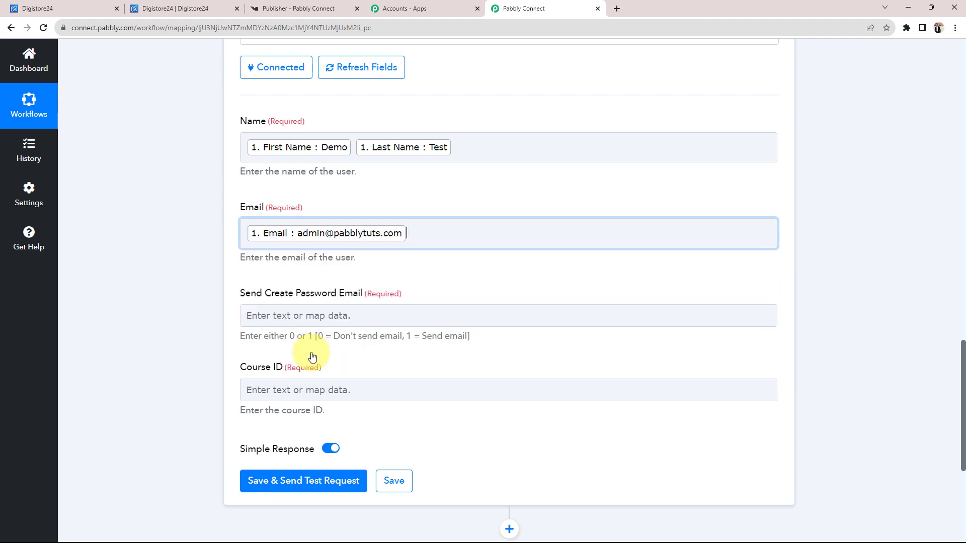
{"action": "left_click", "coordinate": [192, 309]}
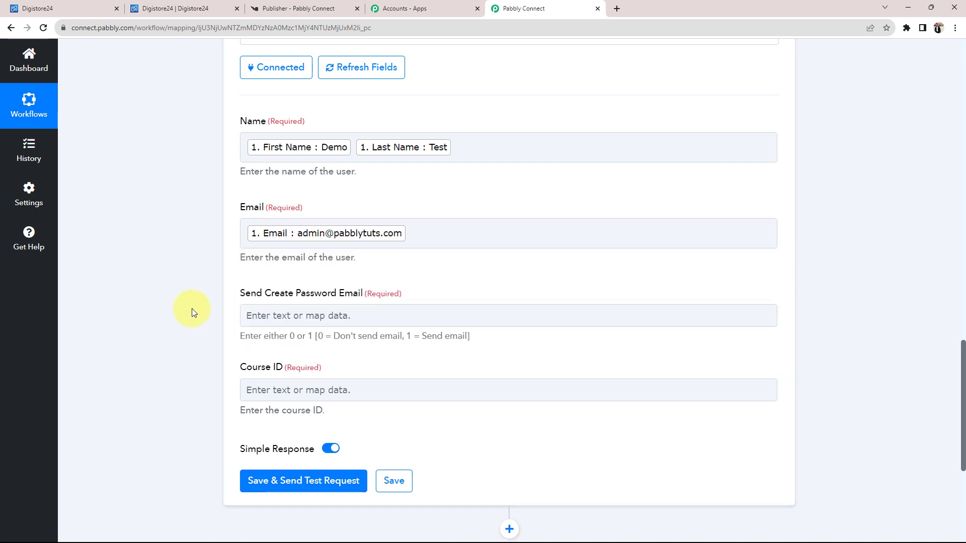
Set Send Create Password Email to 0 so that no email is sent
{"action": "scroll", "coordinate": [192, 309], "scroll_direction": "down", "scroll_amount": 1}
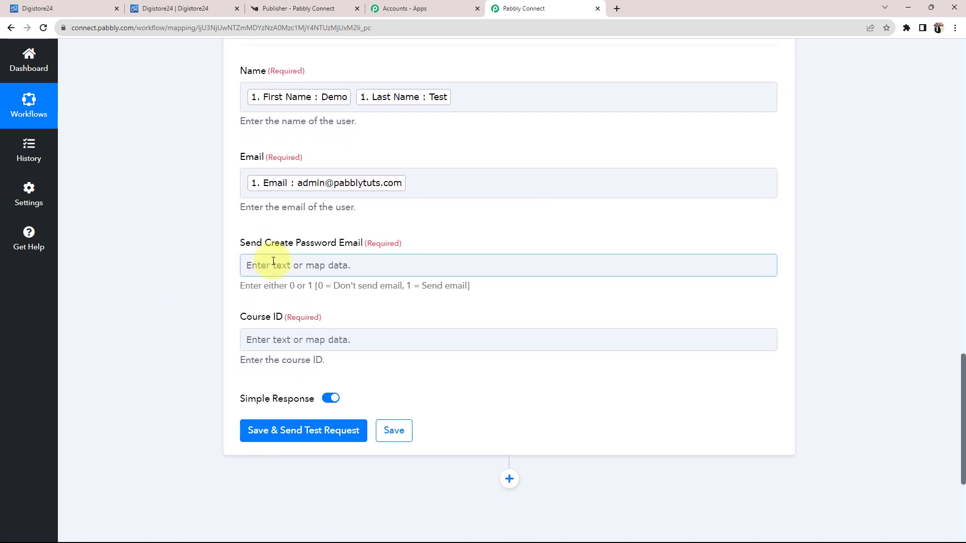
{"action": "left_click_drag", "start_coordinate": [245, 245], "coordinate": [362, 249]}
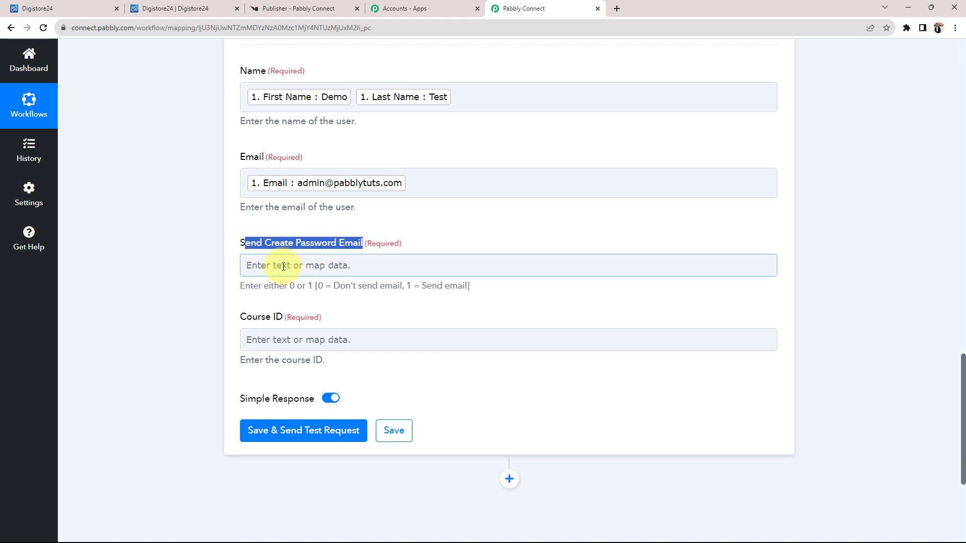
{"action": "left_click", "coordinate": [271, 235]}
{"action": "left_click", "coordinate": [265, 265]}
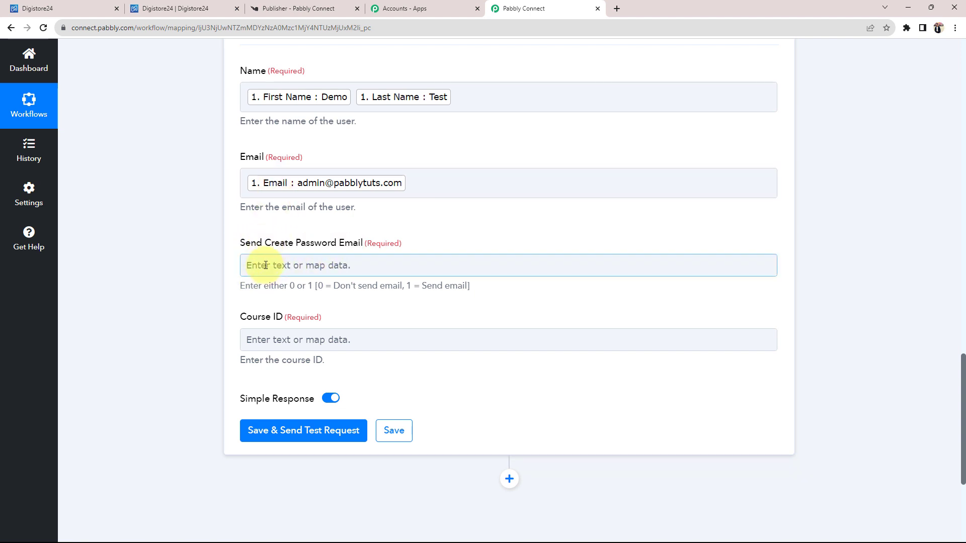
{"action": "left_click", "coordinate": [266, 265]}
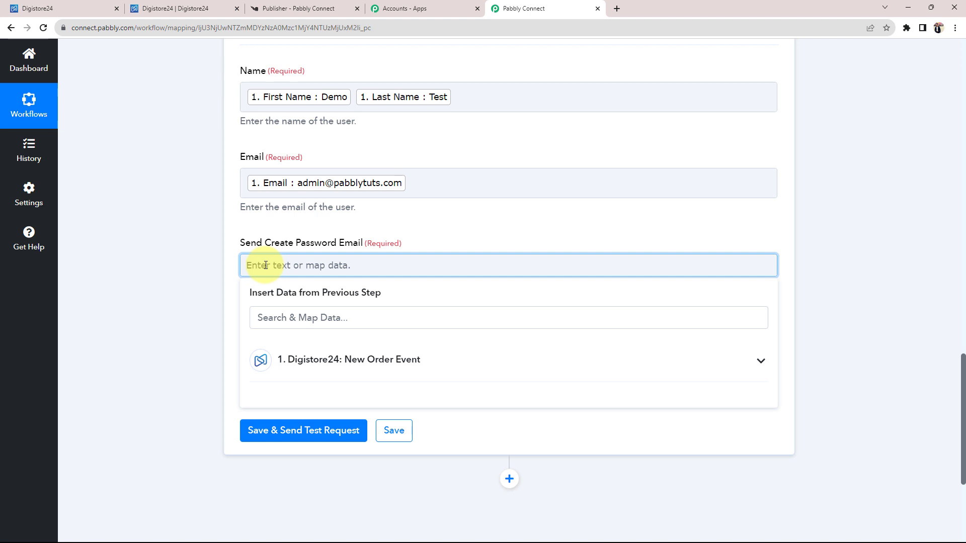
{"action": "type", "text": "0"}
{"action": "left_click", "coordinate": [137, 277]}
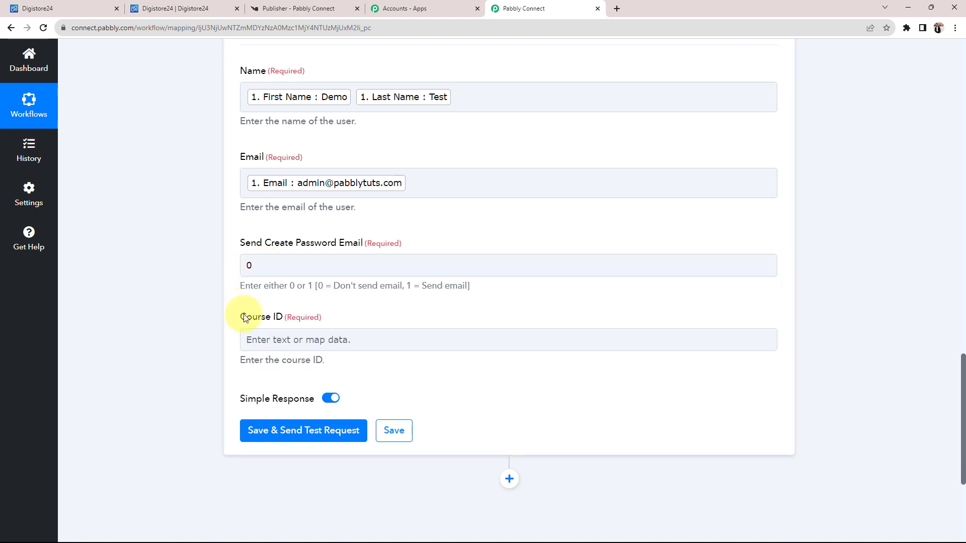
Switch to Knorish and open the PHP Course for Beginners from the course list to locate its Course ID
{"action": "left_click_drag", "start_coordinate": [244, 314], "coordinate": [275, 315]}
{"action": "left_click", "coordinate": [197, 321]}
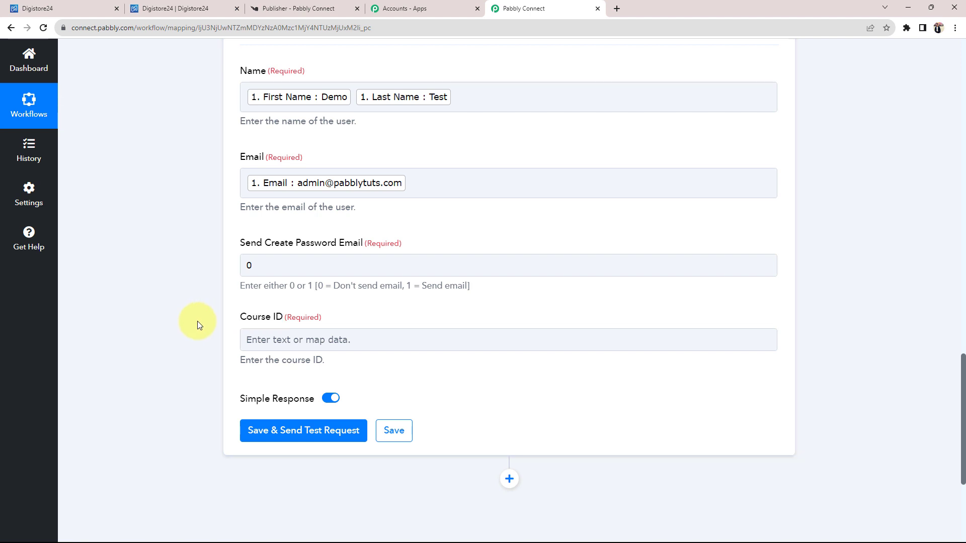
{"action": "left_click", "coordinate": [282, 8]}
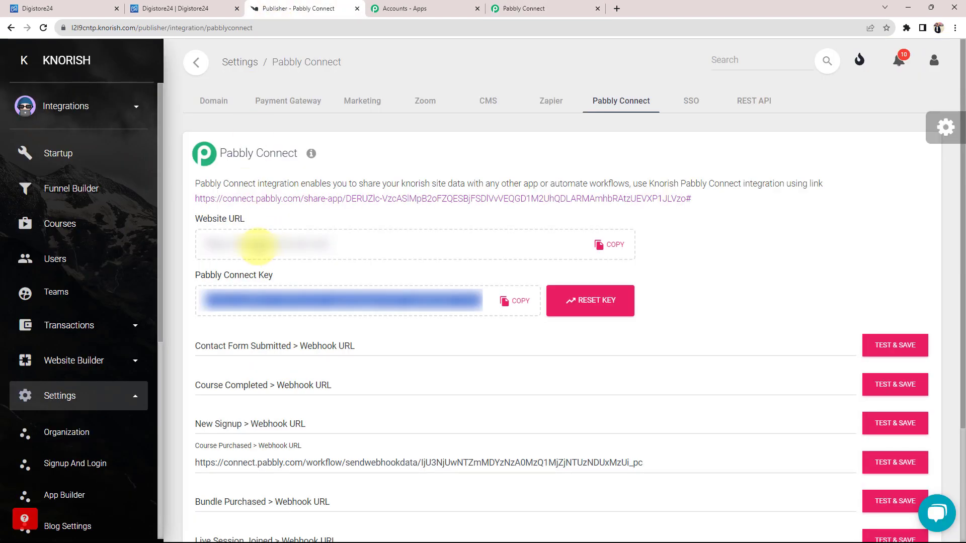
{"action": "left_click", "coordinate": [59, 225]}
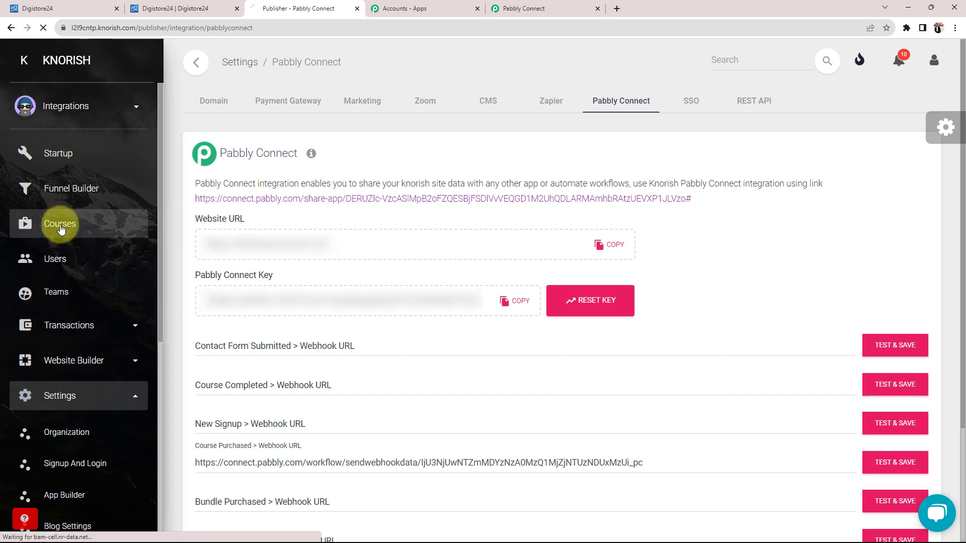
{"action": "scroll", "coordinate": [342, 373], "scroll_direction": "down", "scroll_amount": 3}
{"action": "mouse_move", "coordinate": [410, 415]}
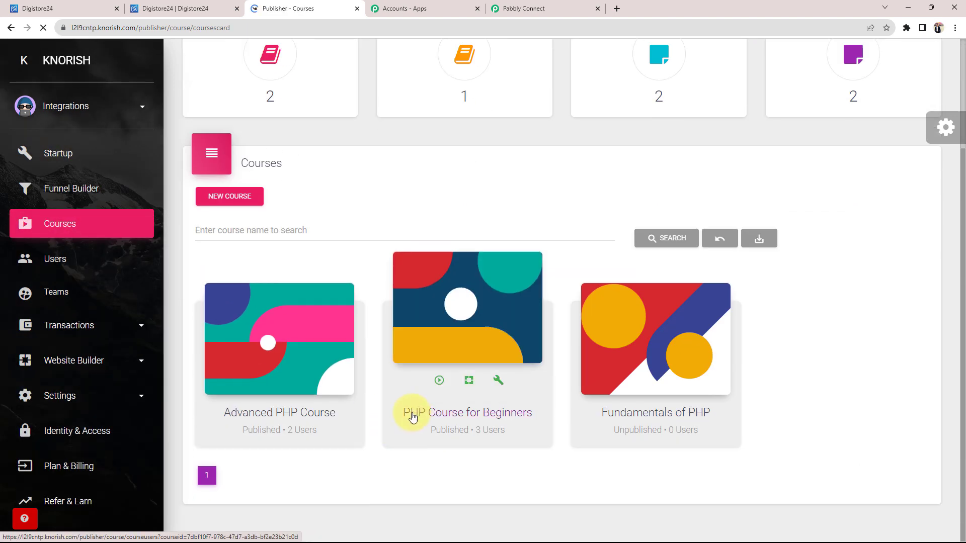
{"action": "left_click", "coordinate": [472, 420]}
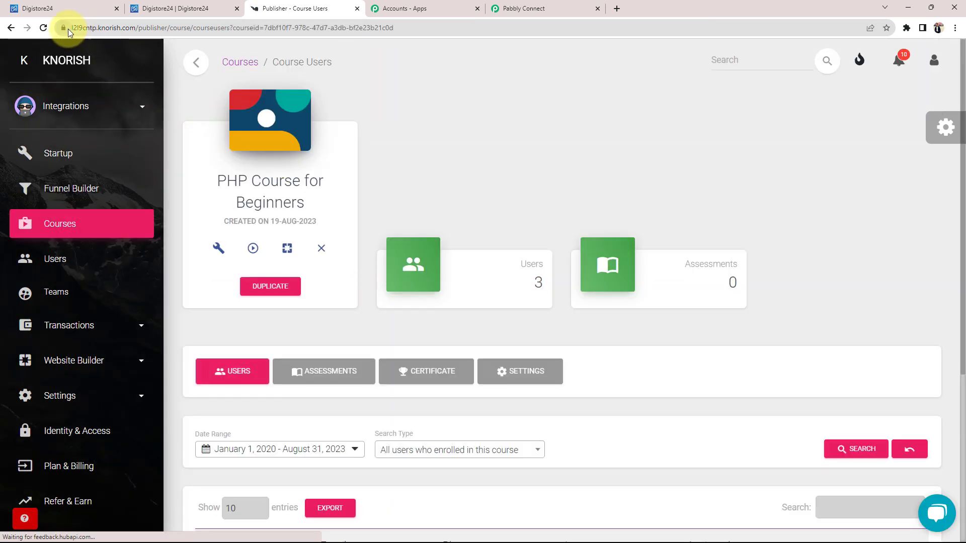
Copy the course ID from the Knorish course page address into the Course ID field of the Knorish action in Pabbly Connect
{"action": "left_click", "coordinate": [268, 31]}
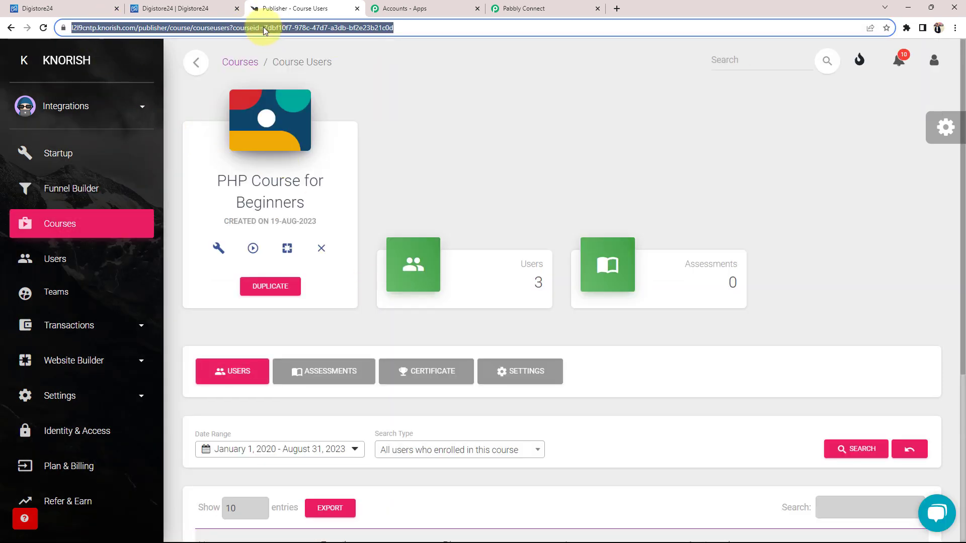
{"action": "left_click", "coordinate": [274, 33]}
{"action": "left_click_drag", "start_coordinate": [286, 27], "coordinate": [457, 94]}
{"action": "key", "text": "ctrl+c"}
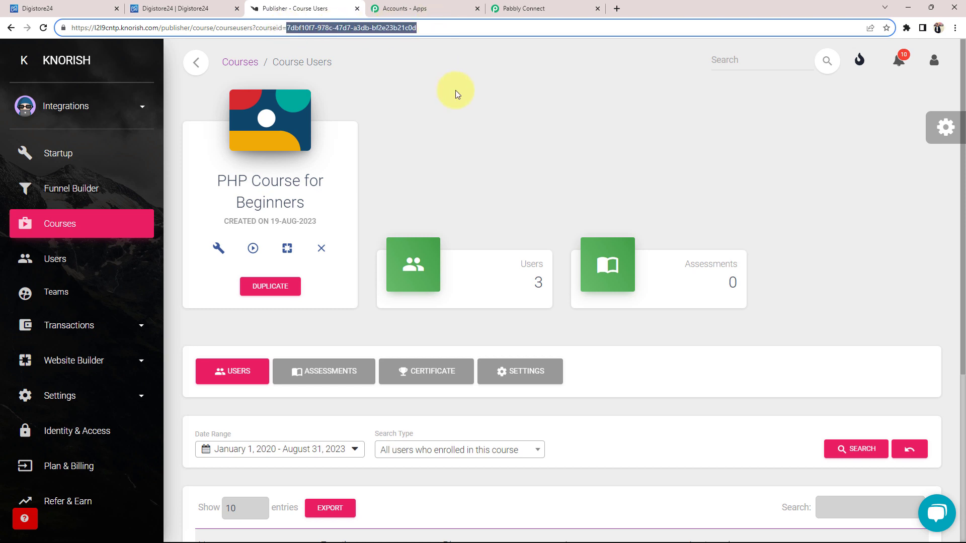
{"action": "left_click", "coordinate": [509, 8]}
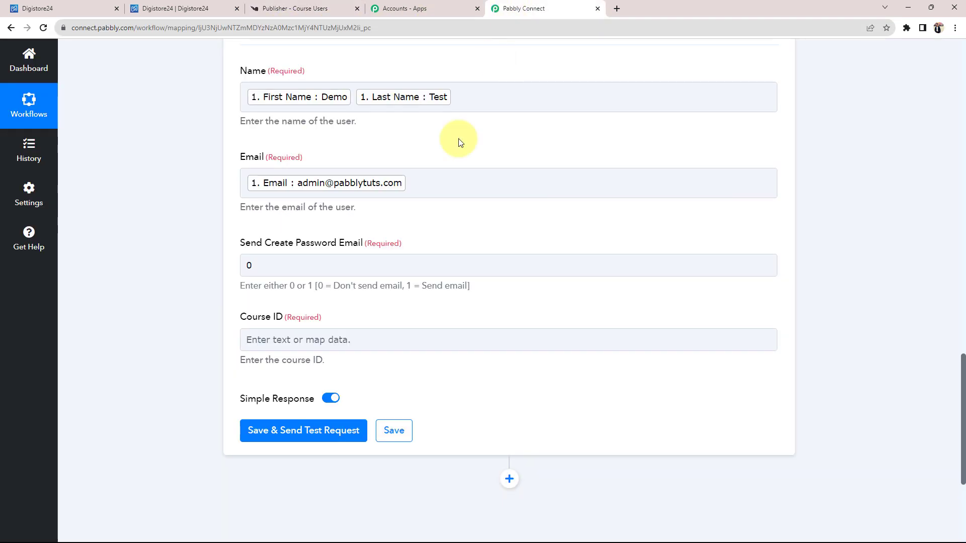
{"action": "left_click", "coordinate": [304, 347]}
{"action": "key", "text": "ctrl+v"}
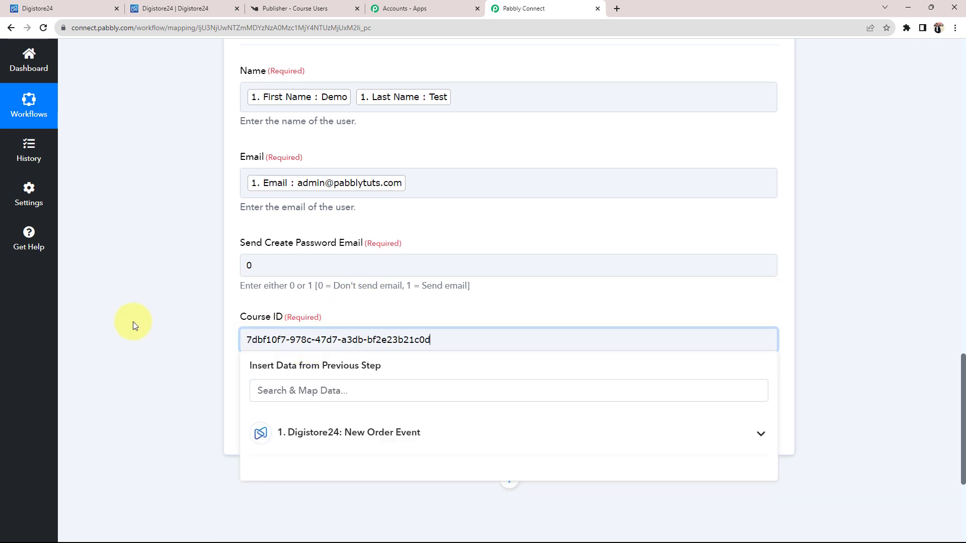
{"action": "left_click", "coordinate": [148, 319]}
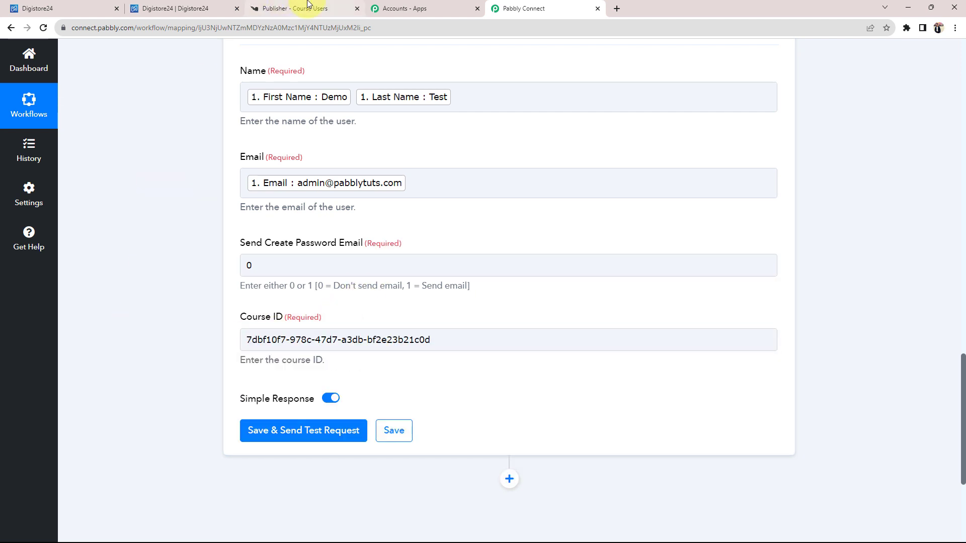
Review the users enrolled in the Knorish PHP course and the PHP for Beginner's product in Digistore24, and return to Pabbly Connect
{"action": "left_click", "coordinate": [282, 9]}
{"action": "scroll", "coordinate": [401, 399], "scroll_direction": "down", "scroll_amount": 3}
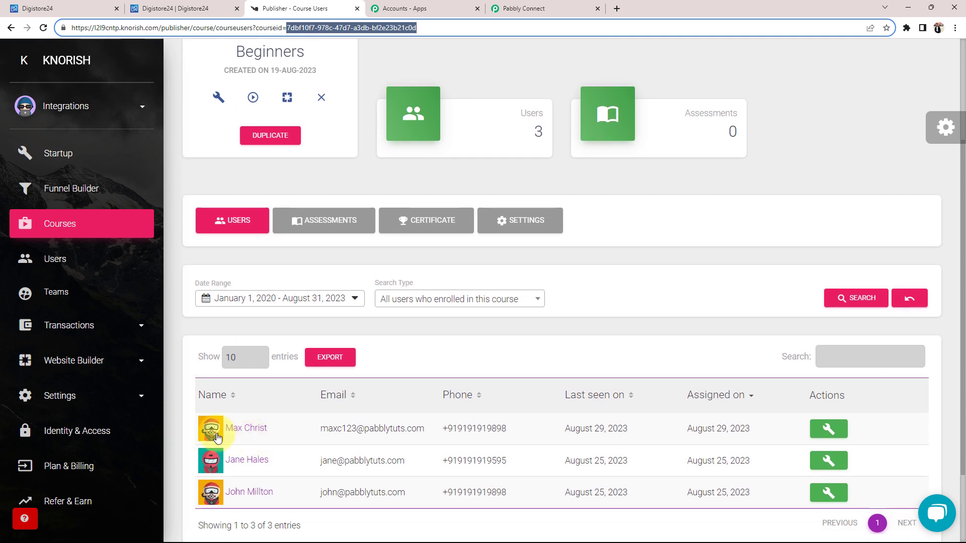
{"action": "left_click", "coordinate": [523, 9]}
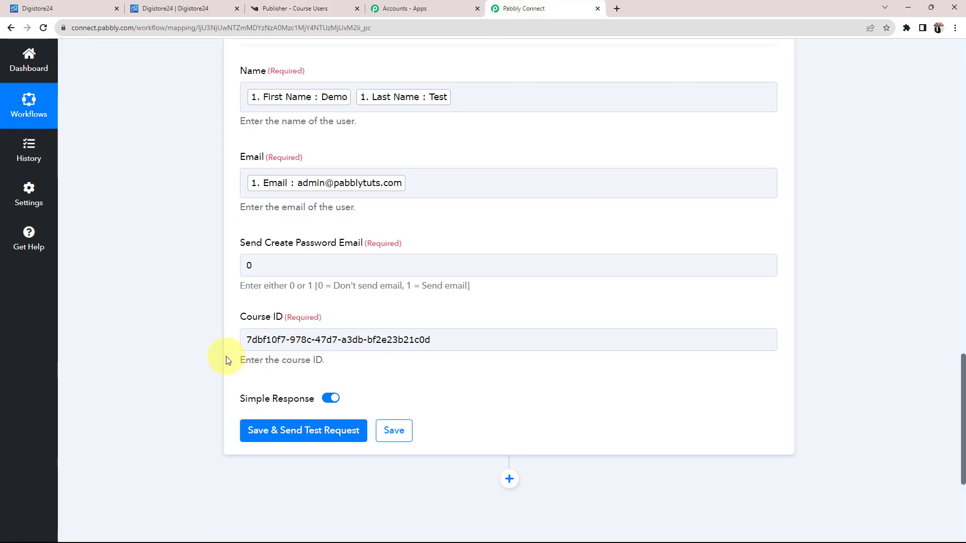
{"action": "scroll", "coordinate": [226, 357], "scroll_direction": "up", "scroll_amount": 3}
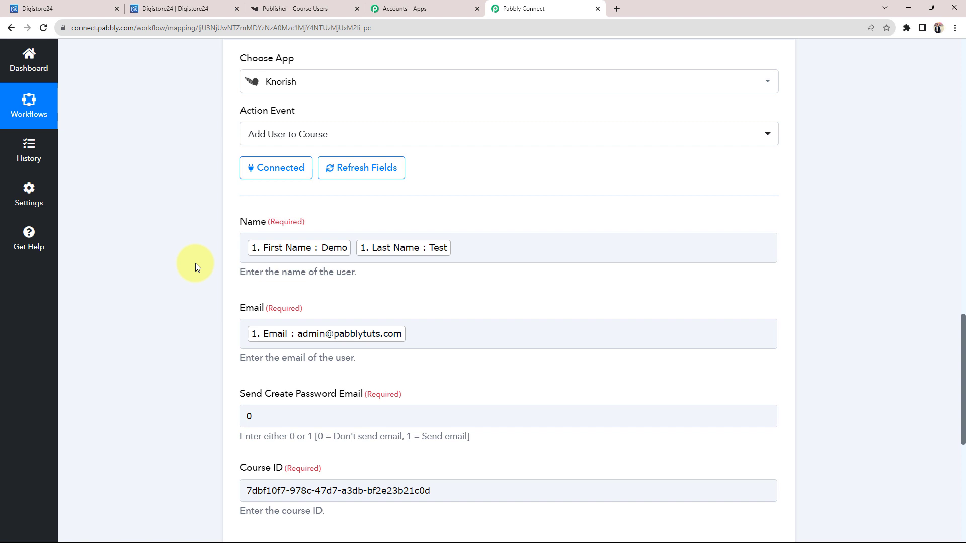
{"action": "left_click", "coordinate": [80, 6]}
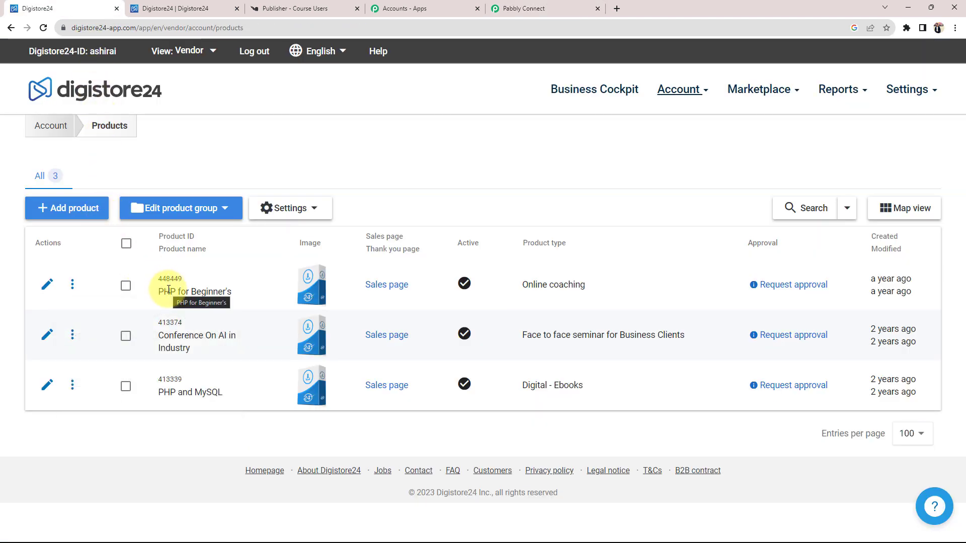
{"action": "left_click", "coordinate": [503, 8]}
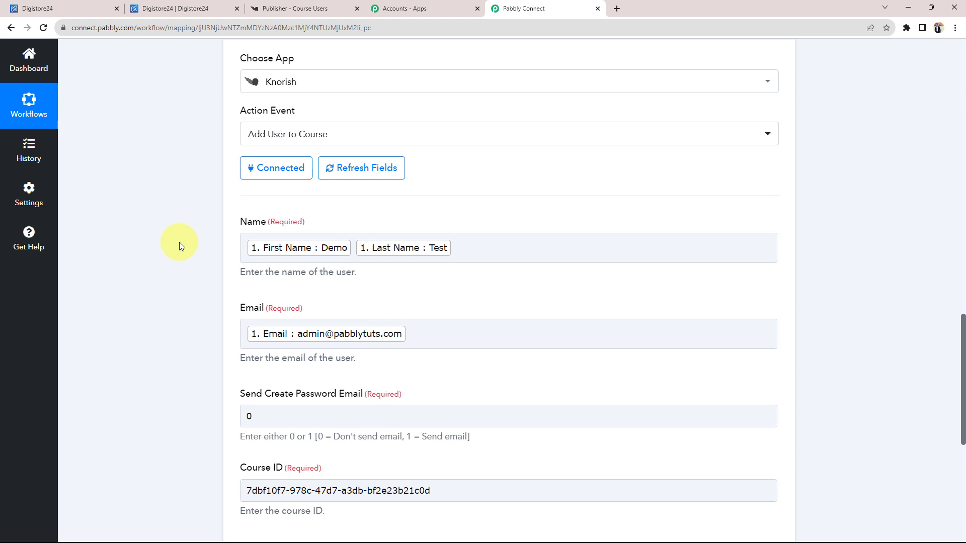
Save the Knorish Add User to Course action and send its test request
{"action": "scroll", "coordinate": [179, 242], "scroll_direction": "down", "scroll_amount": 7}
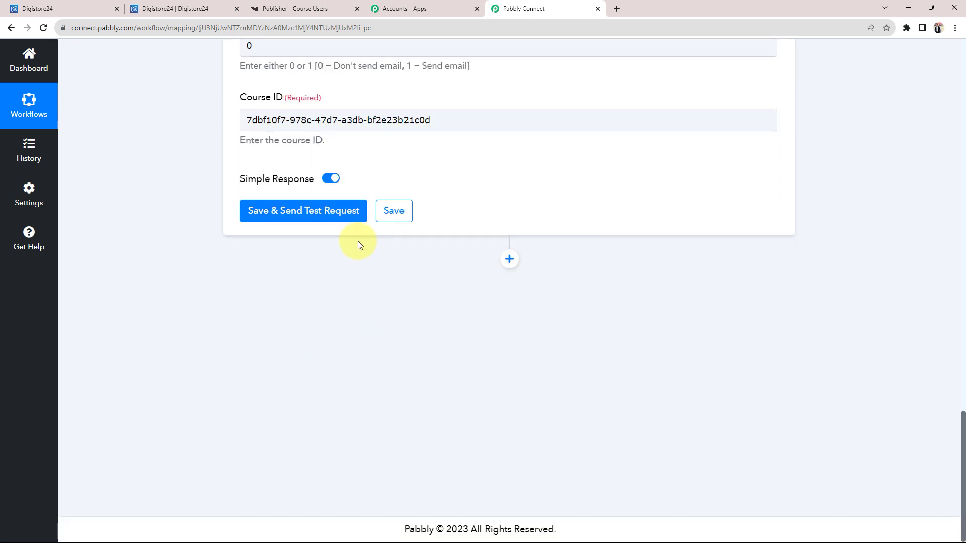
{"action": "left_click", "coordinate": [306, 211]}
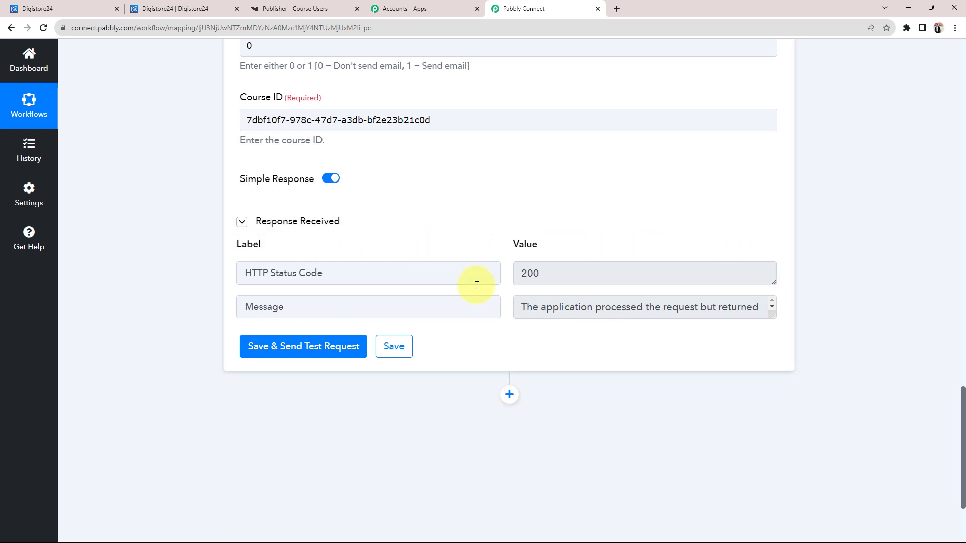
{"action": "scroll", "coordinate": [236, 230], "scroll_direction": "up", "scroll_amount": 1}
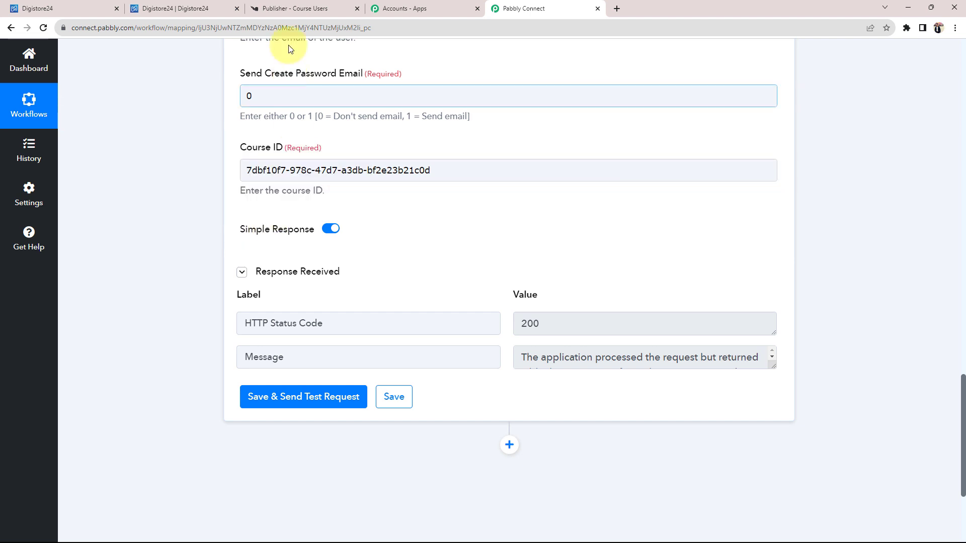
Switch to Knorish and reopen PHP Course for Beginners to check its user list for the test user, comparing with the Digistore24 products
{"action": "left_click", "coordinate": [296, 7]}
{"action": "left_click", "coordinate": [62, 224]}
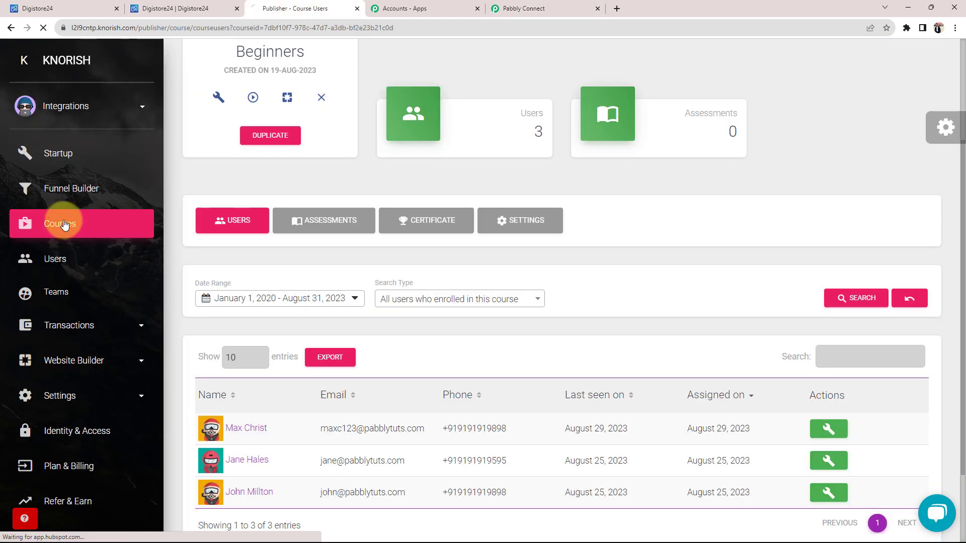
{"action": "scroll", "coordinate": [511, 360], "scroll_direction": "down", "scroll_amount": 3}
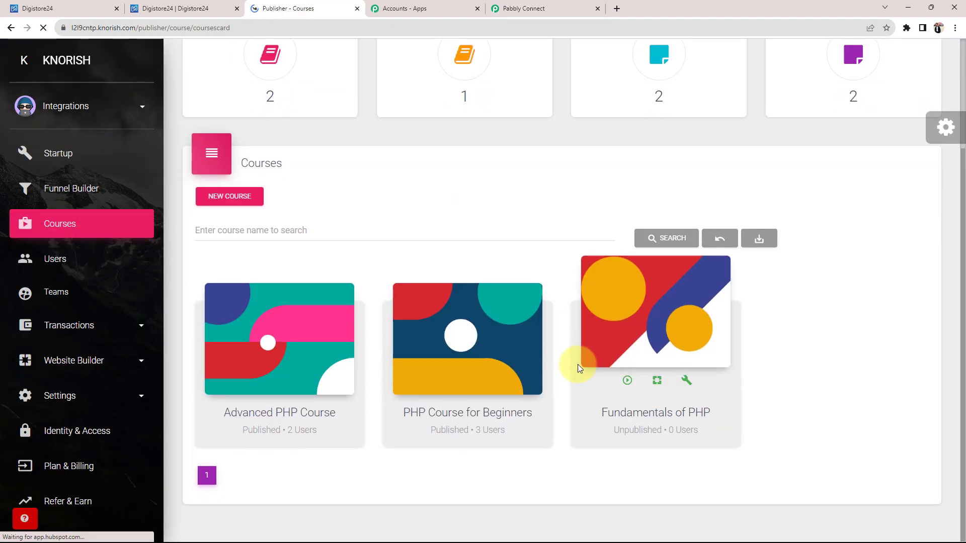
{"action": "left_click", "coordinate": [443, 412]}
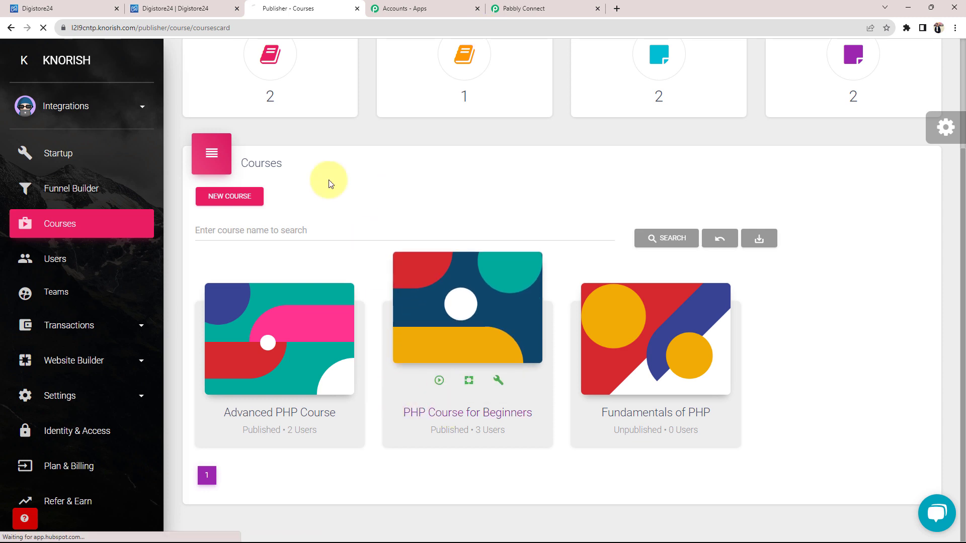
{"action": "scroll", "coordinate": [345, 190], "scroll_direction": "down", "scroll_amount": 3}
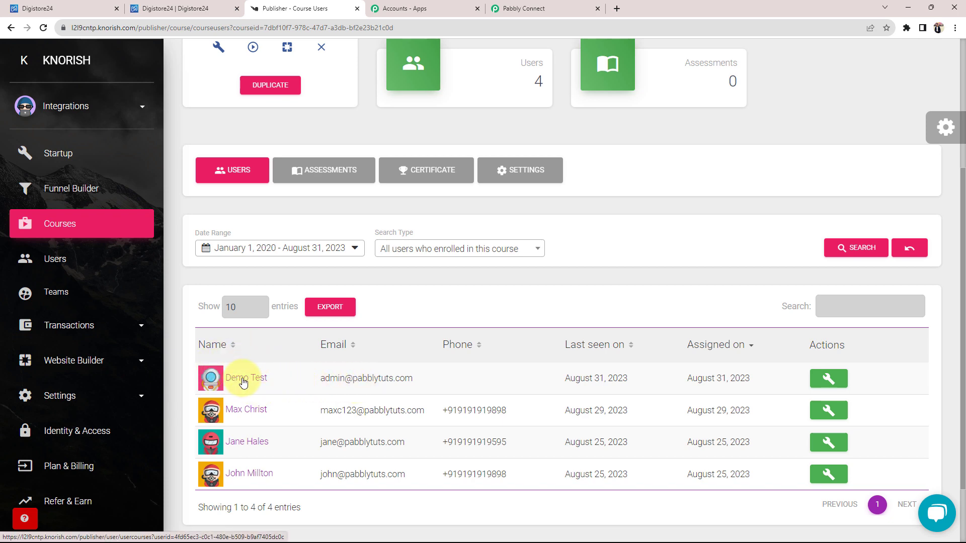
{"action": "left_click", "coordinate": [34, 4]}
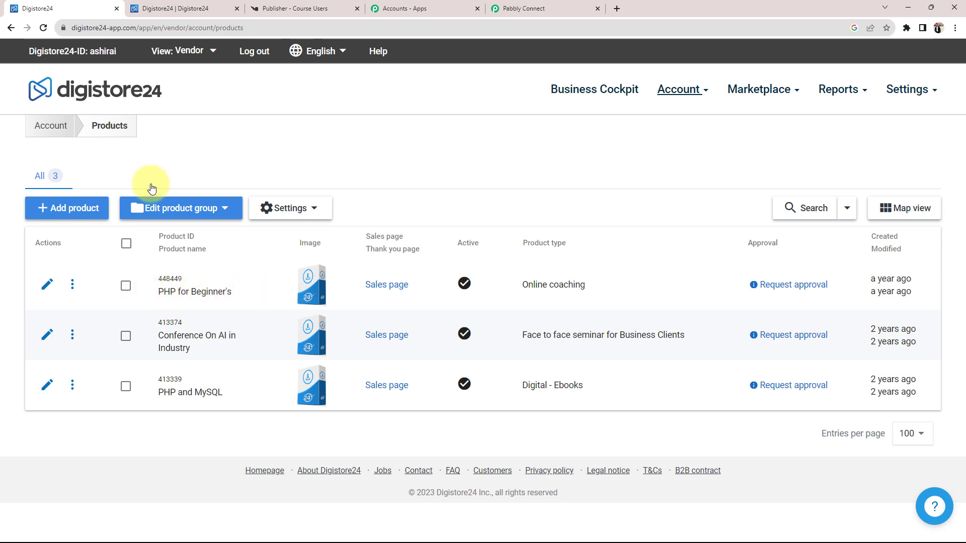
{"action": "left_click", "coordinate": [336, 5]}
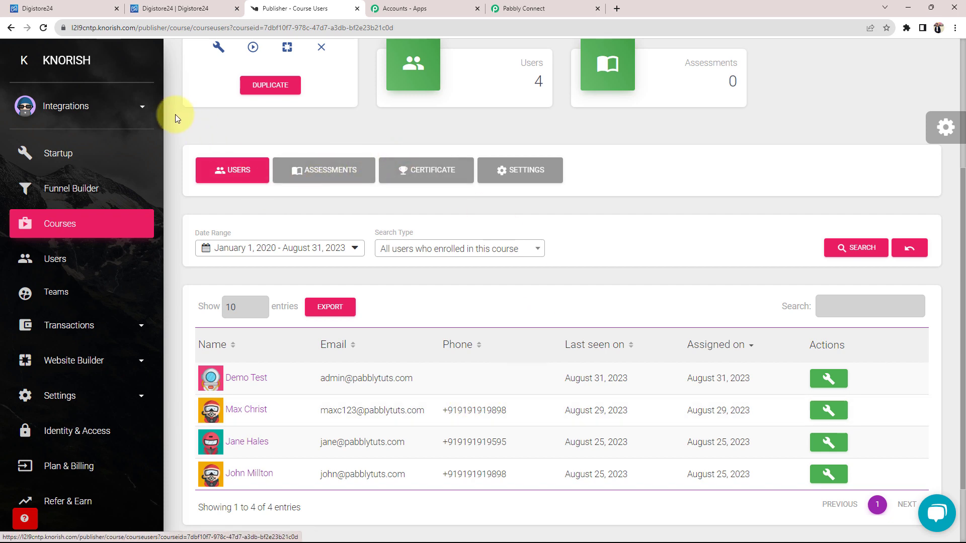
Return to Pabbly Connect and collapse the Knorish action and the Digistore24 trigger of the workflow
{"action": "left_click", "coordinate": [534, 8]}
{"action": "scroll", "coordinate": [168, 372], "scroll_direction": "up", "scroll_amount": 12}
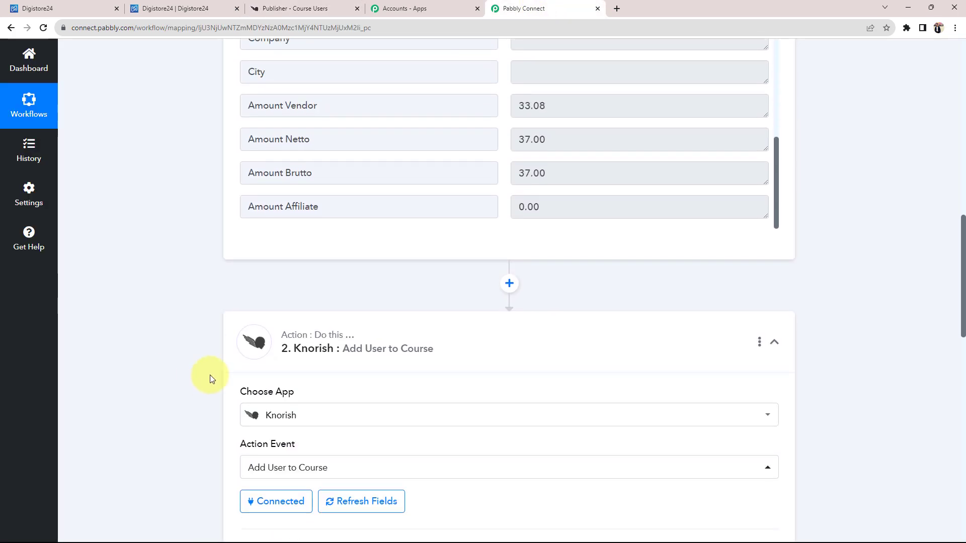
{"action": "left_click", "coordinate": [537, 352]}
{"action": "scroll", "coordinate": [540, 354], "scroll_direction": "up", "scroll_amount": 15}
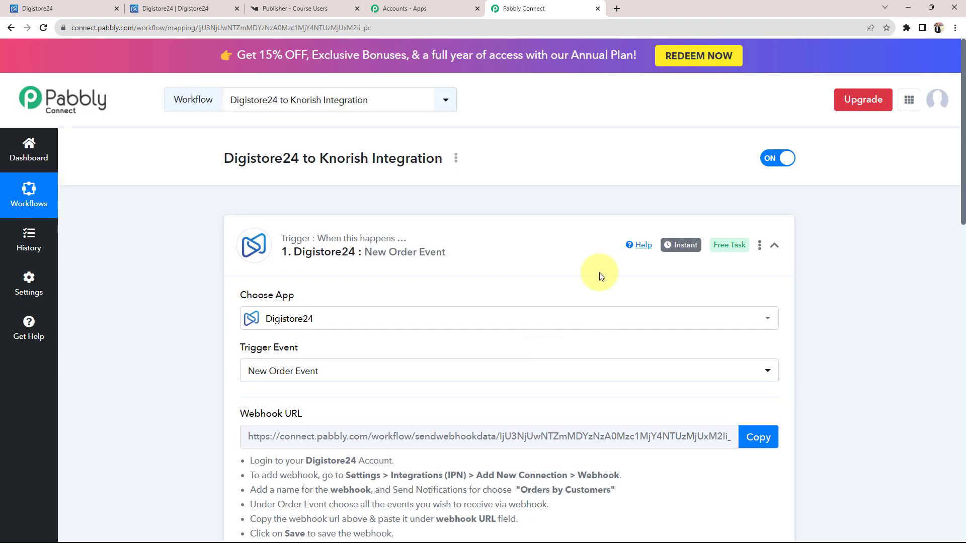
{"action": "left_click", "coordinate": [287, 234]}
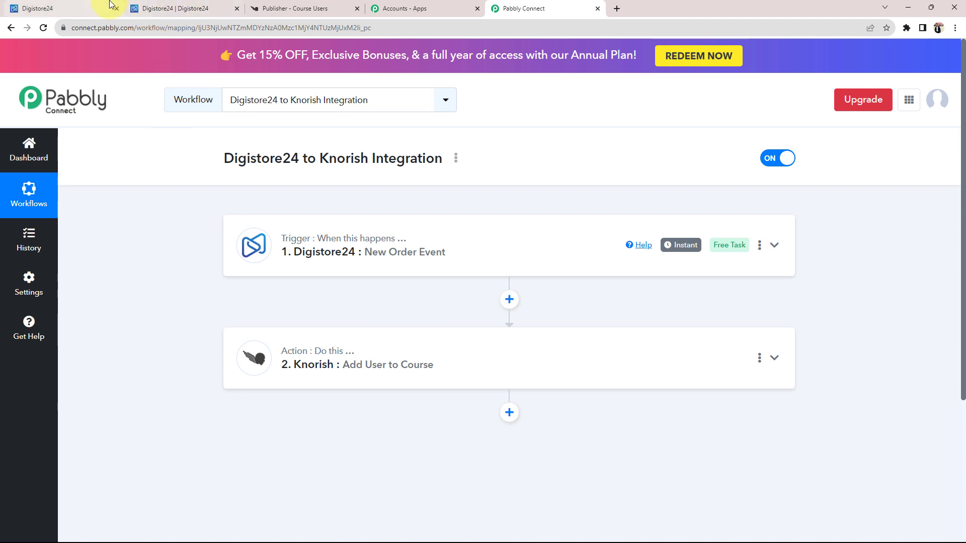
Switch to Digistore24 and start a test purchase of the PHP for Beginner's product
{"action": "left_click", "coordinate": [45, 8]}
{"action": "left_click", "coordinate": [72, 285]}
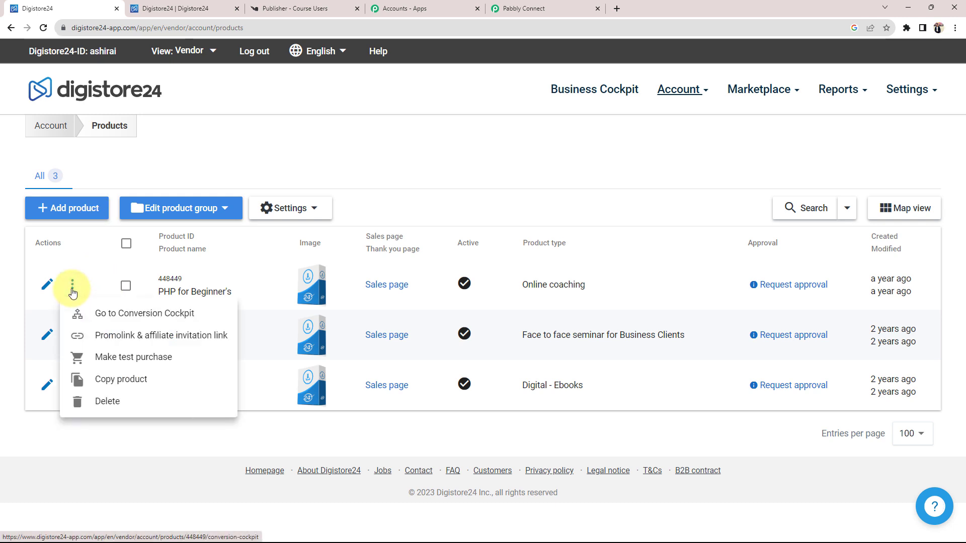
{"action": "left_click", "coordinate": [105, 369]}
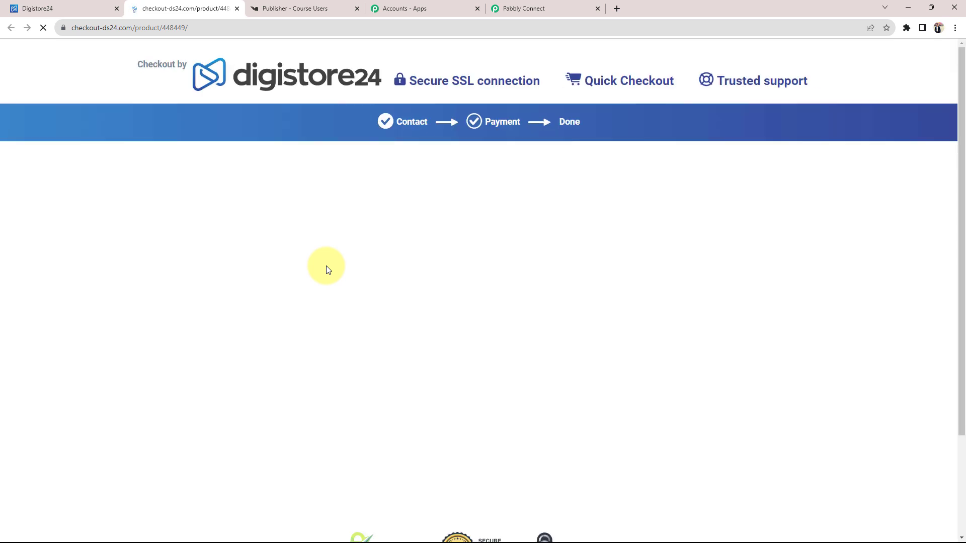
Fill the checkout form with the third saved buyer's details, choose Test Pay as the payment method, and place the order
{"action": "scroll", "coordinate": [209, 353], "scroll_direction": "down", "scroll_amount": 2}
{"action": "left_click", "coordinate": [196, 332]}
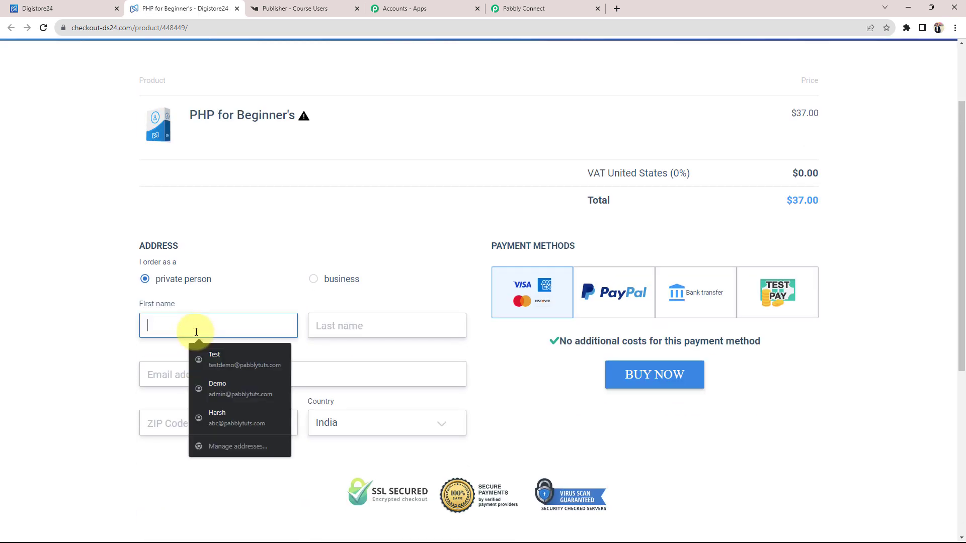
{"action": "left_click", "coordinate": [169, 325]}
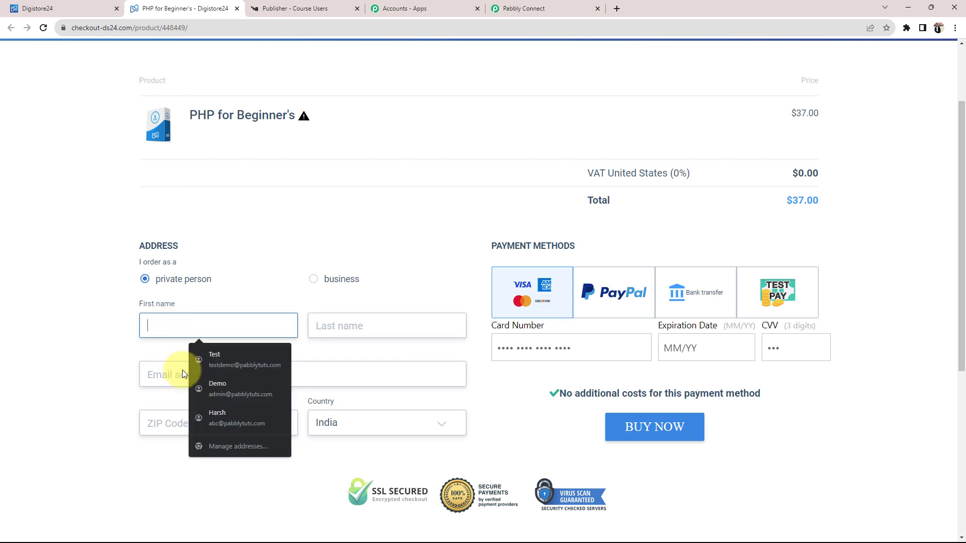
{"action": "left_click", "coordinate": [209, 430]}
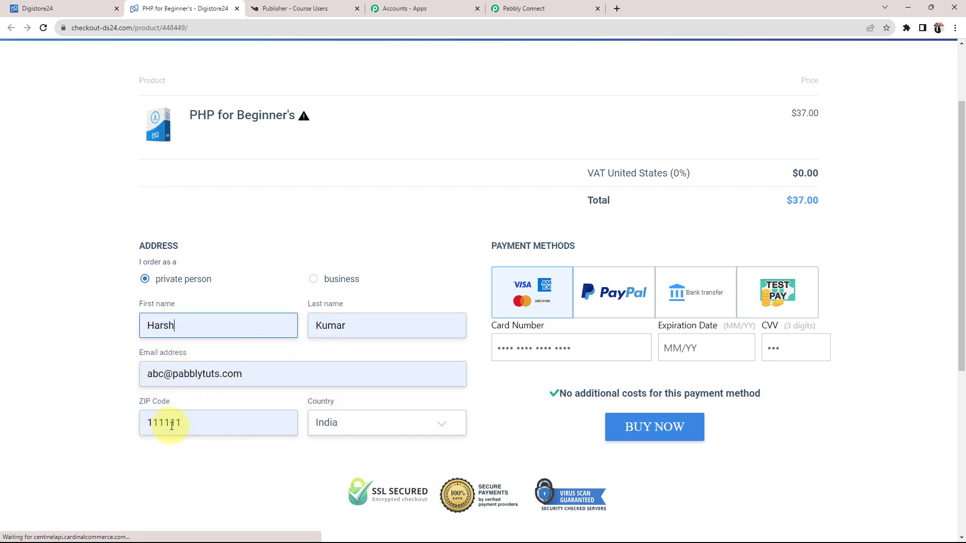
{"action": "left_click", "coordinate": [774, 285]}
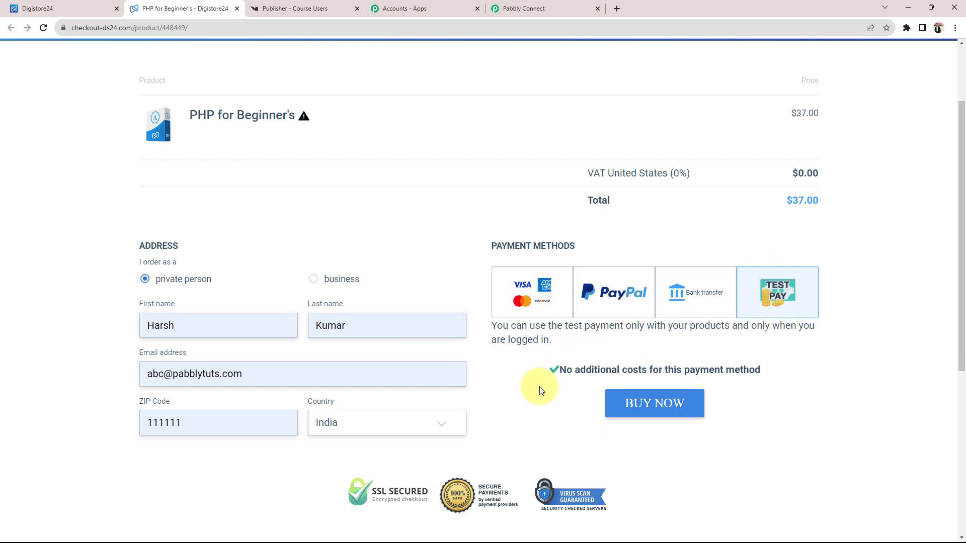
{"action": "left_click", "coordinate": [661, 417]}
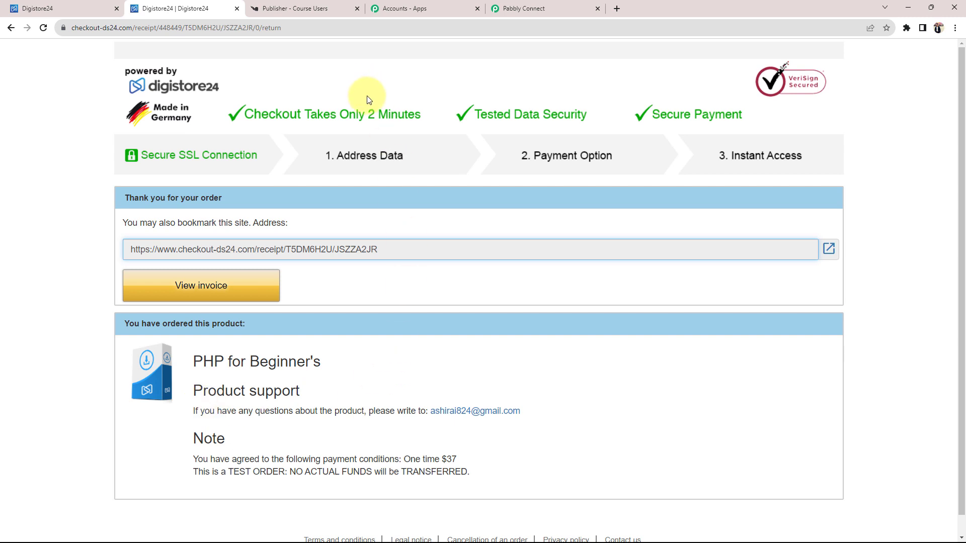
Refresh the PHP Course for Beginners page in Knorish, check its user list for the new buyer, and return to Pabbly Connect
{"action": "left_click", "coordinate": [286, 8]}
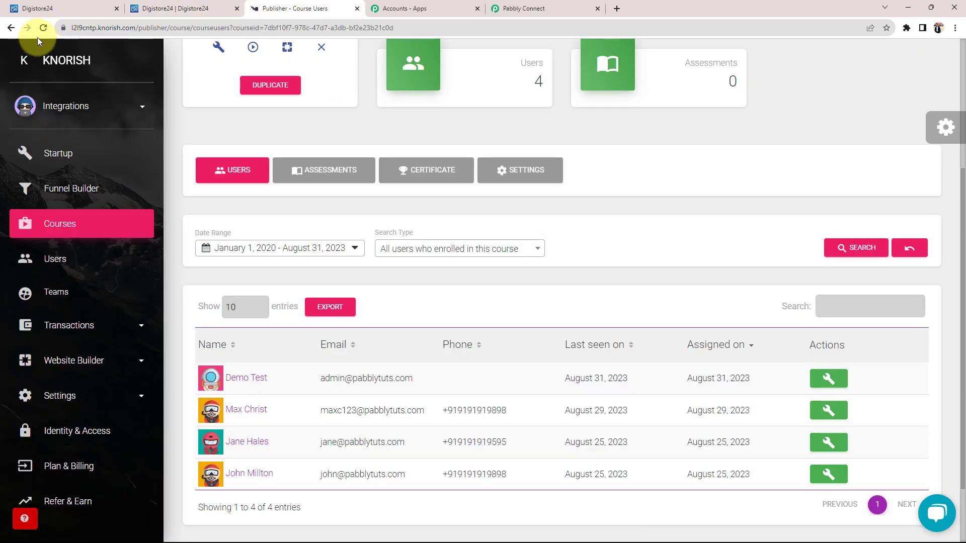
{"action": "left_click", "coordinate": [44, 27]}
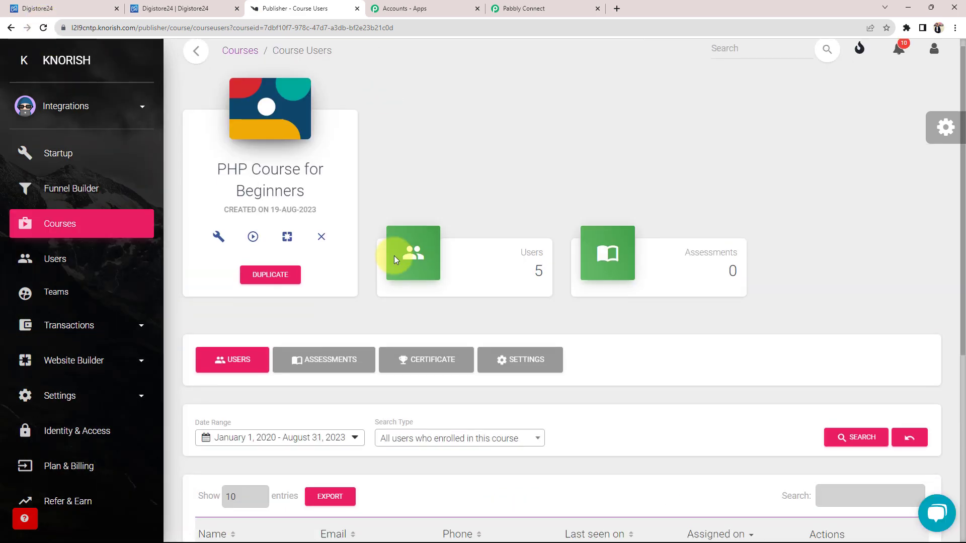
{"action": "scroll", "coordinate": [393, 283], "scroll_direction": "down", "scroll_amount": 1}
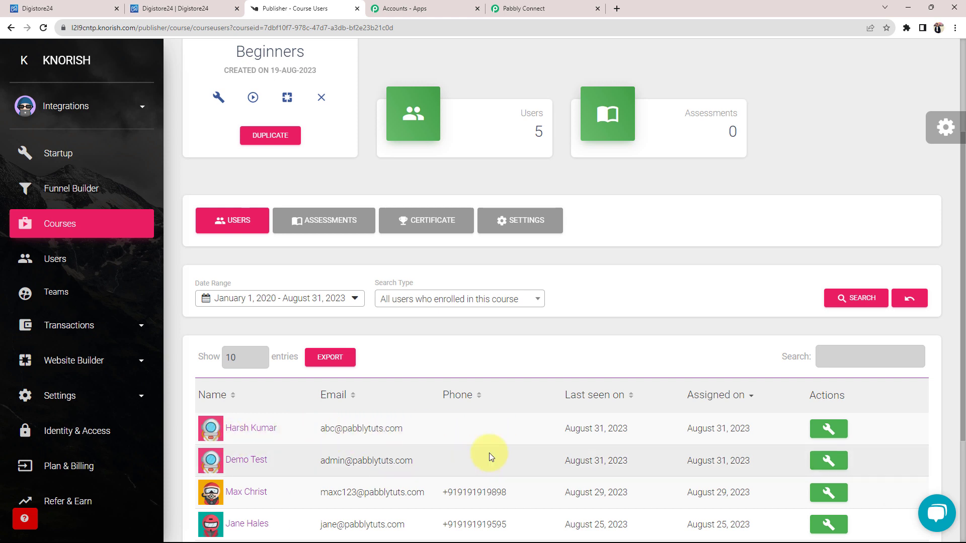
{"action": "left_click", "coordinate": [508, 9]}
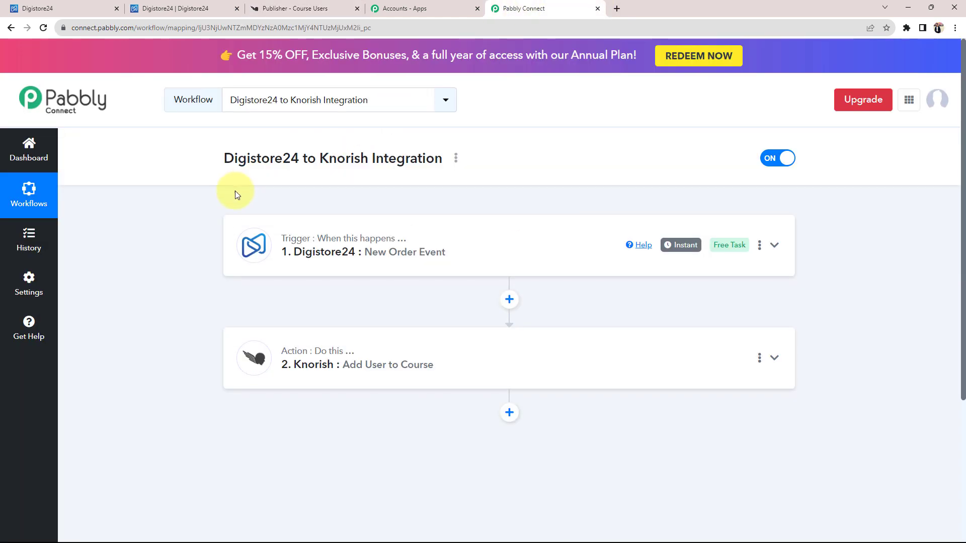